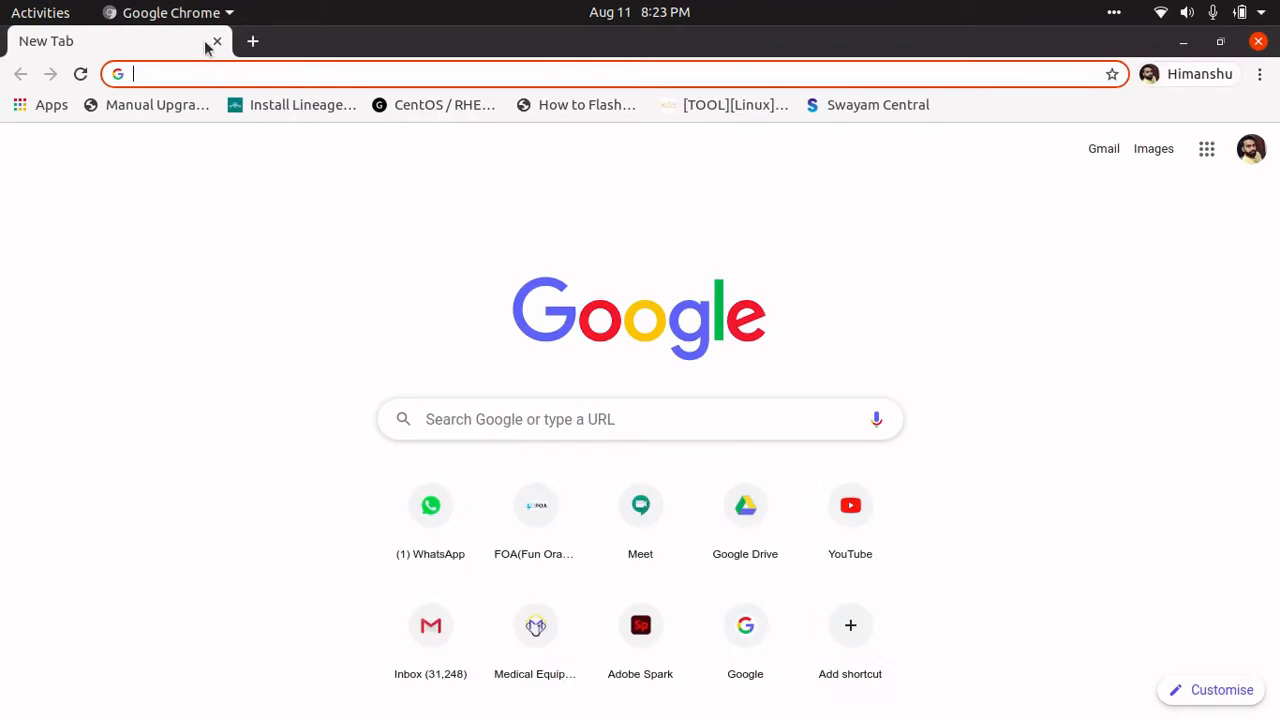
- Go to centos.org from the address bar and open the CentOS Linux ISO downloads page
{"action": "left_click", "coordinate": [190, 73]}
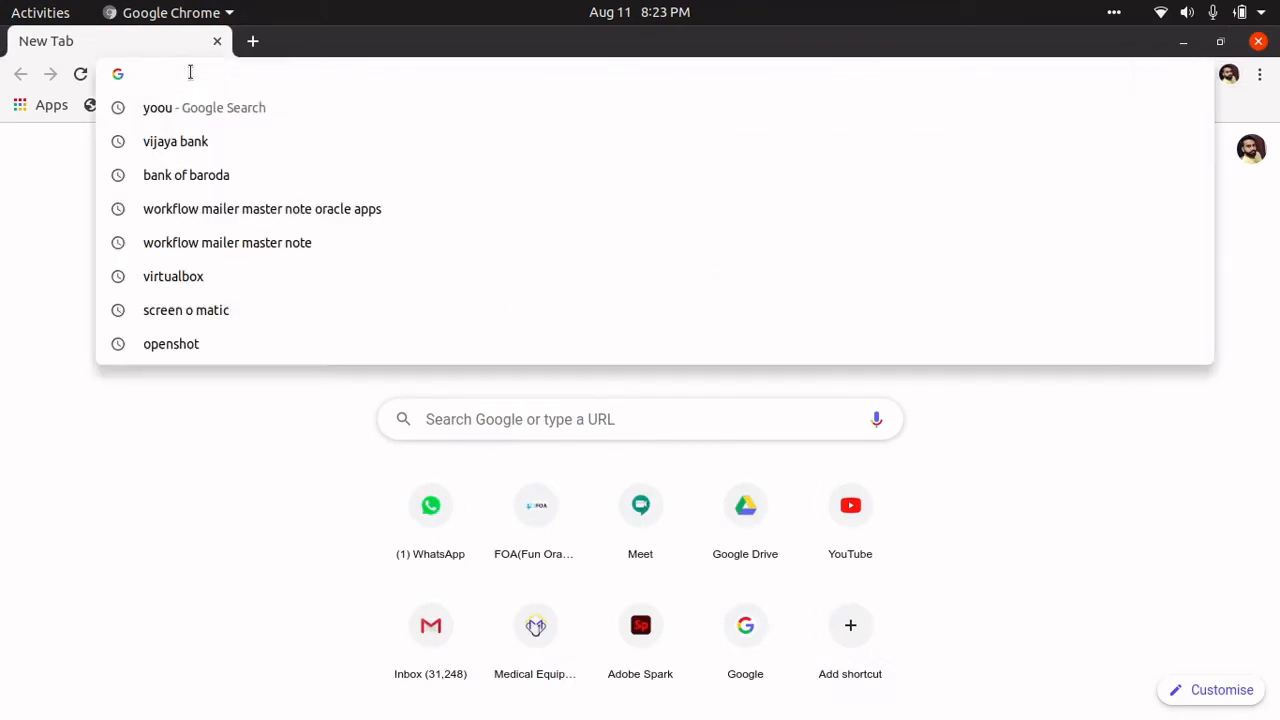
{"action": "type", "text": "cent"}
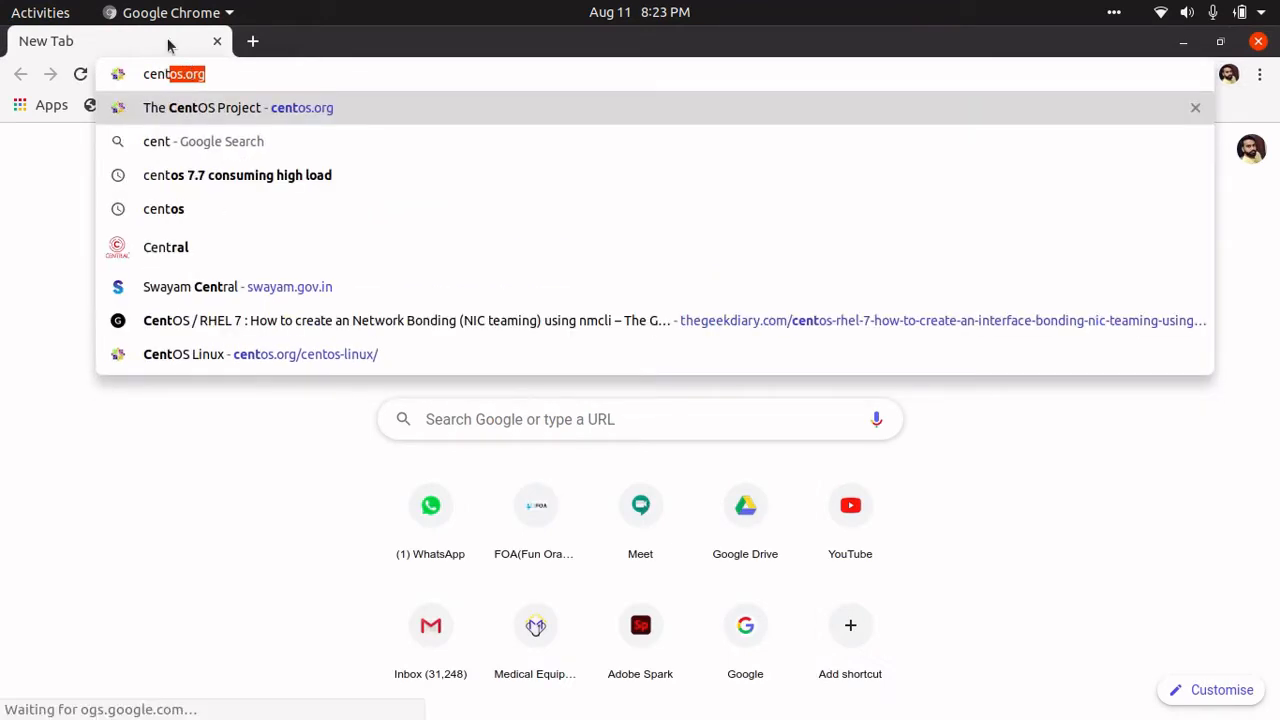
{"action": "key", "text": "Return"}
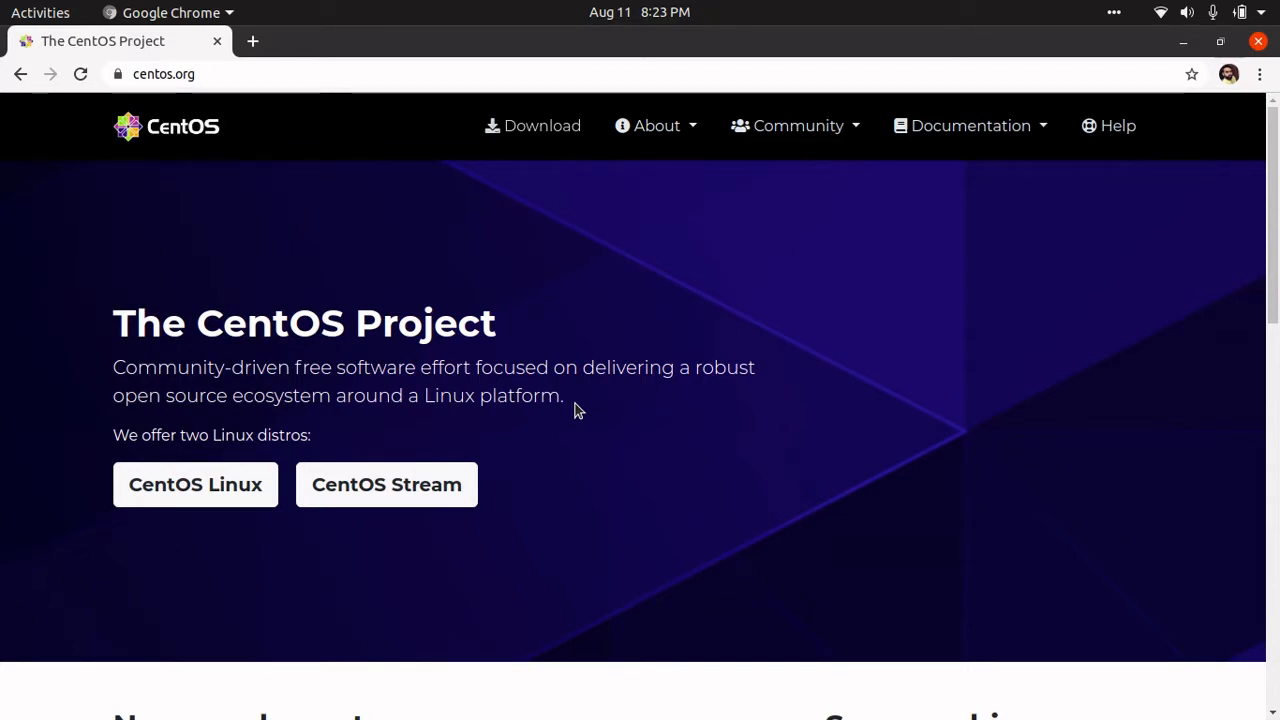
{"action": "scroll", "coordinate": [575, 410], "scroll_direction": "down", "scroll_amount": 1}
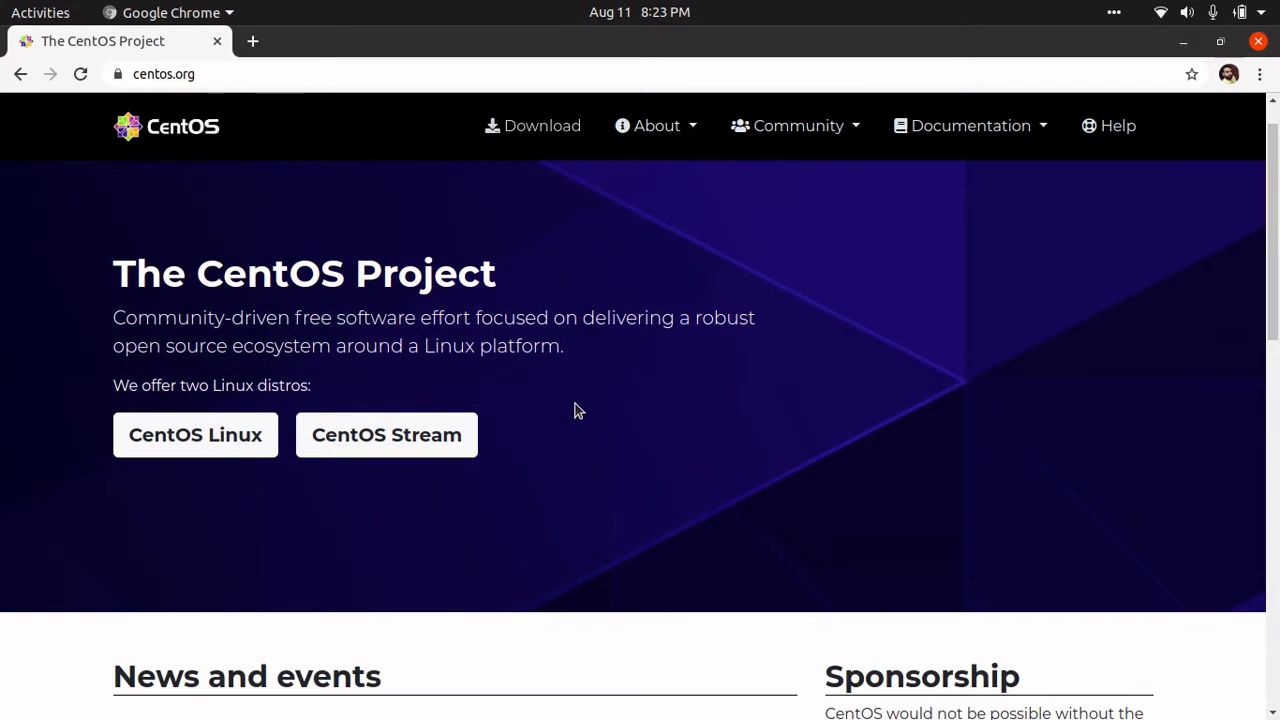
{"action": "left_click", "coordinate": [172, 438]}
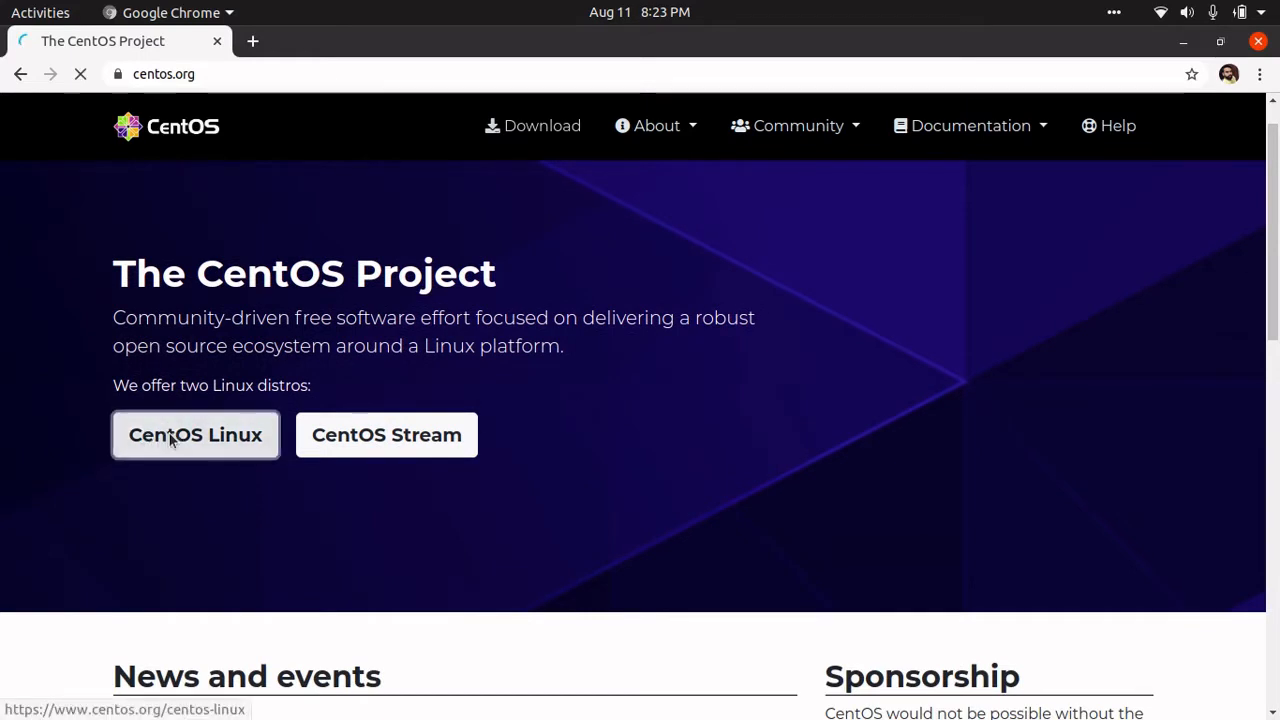
{"action": "scroll", "coordinate": [528, 418], "scroll_direction": "down", "scroll_amount": 1}
{"action": "scroll", "coordinate": [528, 418], "scroll_direction": "down", "scroll_amount": 1}
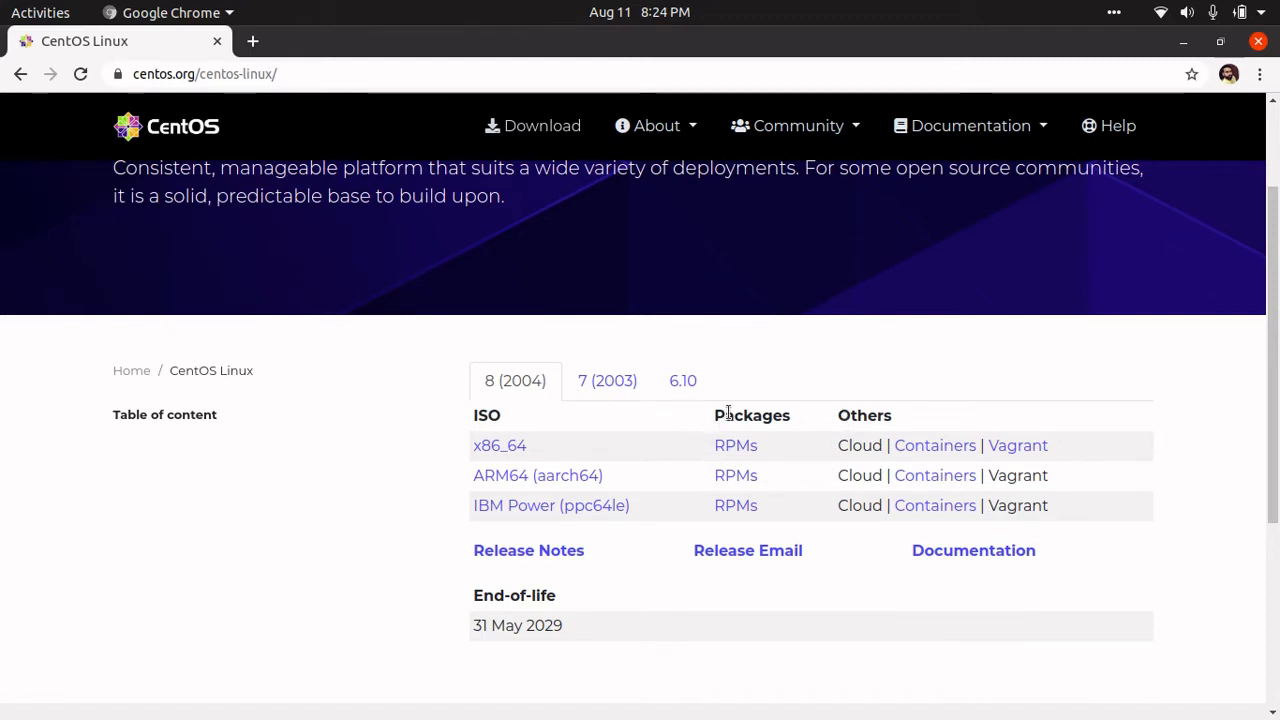
- Open the CentOS 8 (2004) x86_64 mirror list and choose the snu.edu.in mirror
{"action": "left_click", "coordinate": [502, 452]}
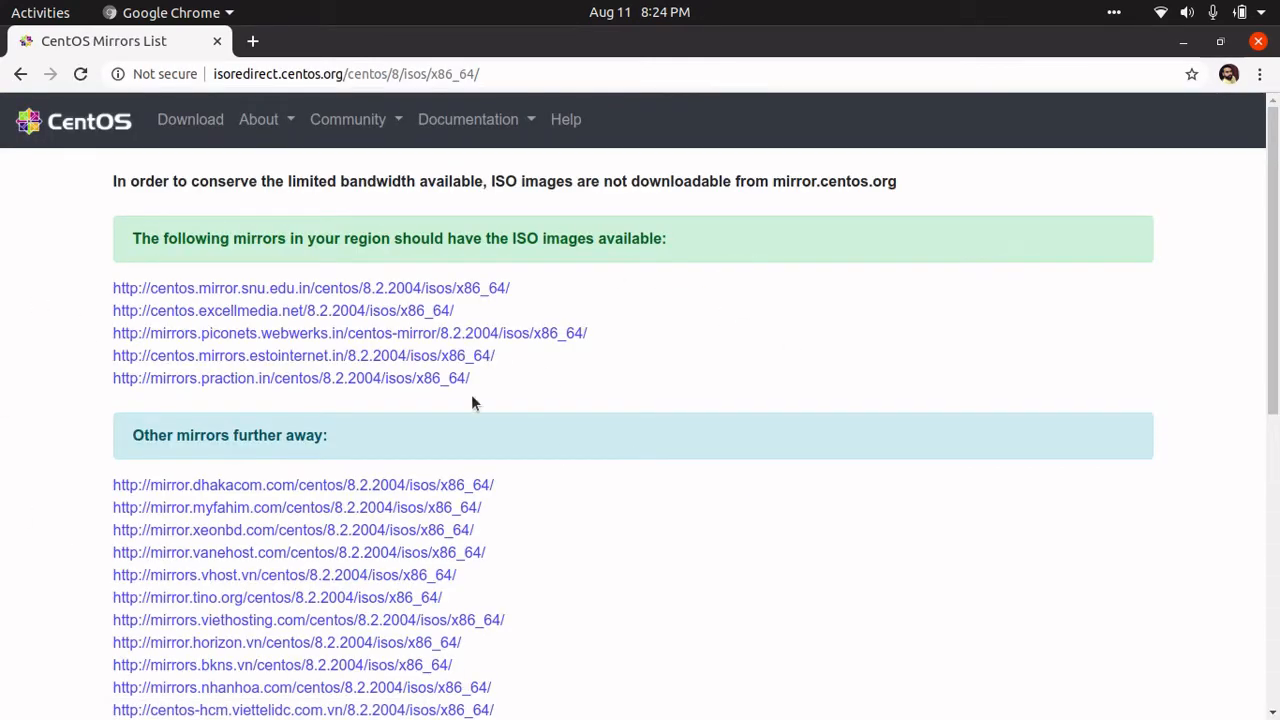
{"action": "scroll", "coordinate": [213, 300], "scroll_direction": "down", "scroll_amount": 3}
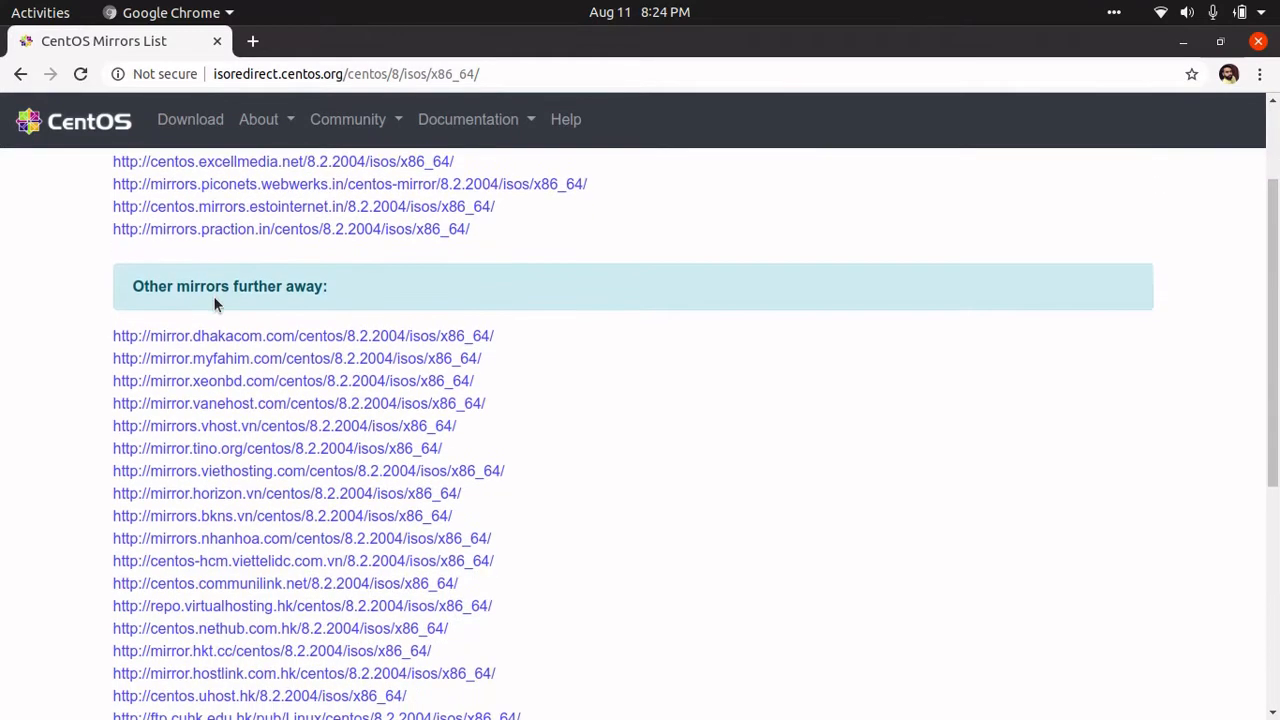
{"action": "scroll", "coordinate": [213, 300], "scroll_direction": "down", "scroll_amount": 5}
{"action": "scroll", "coordinate": [216, 302], "scroll_direction": "down", "scroll_amount": 3}
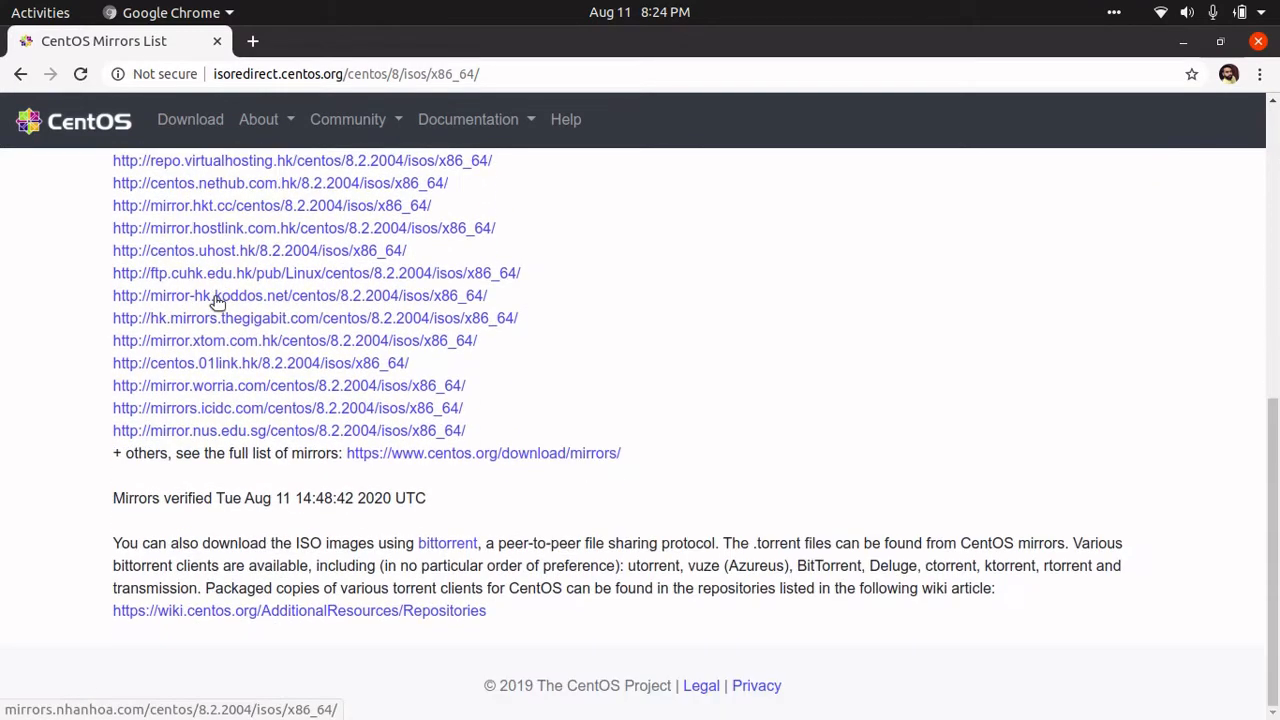
{"action": "scroll", "coordinate": [216, 302], "scroll_direction": "up", "scroll_amount": 6}
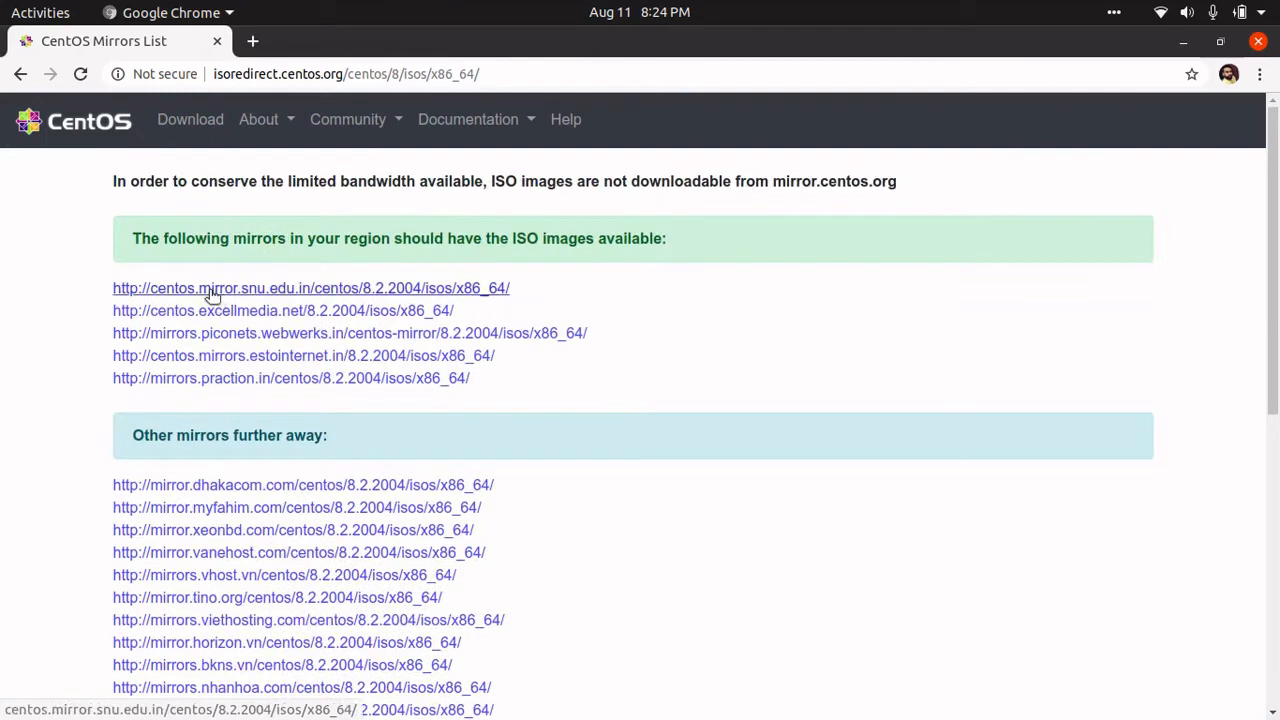
{"action": "left_click", "coordinate": [209, 289]}
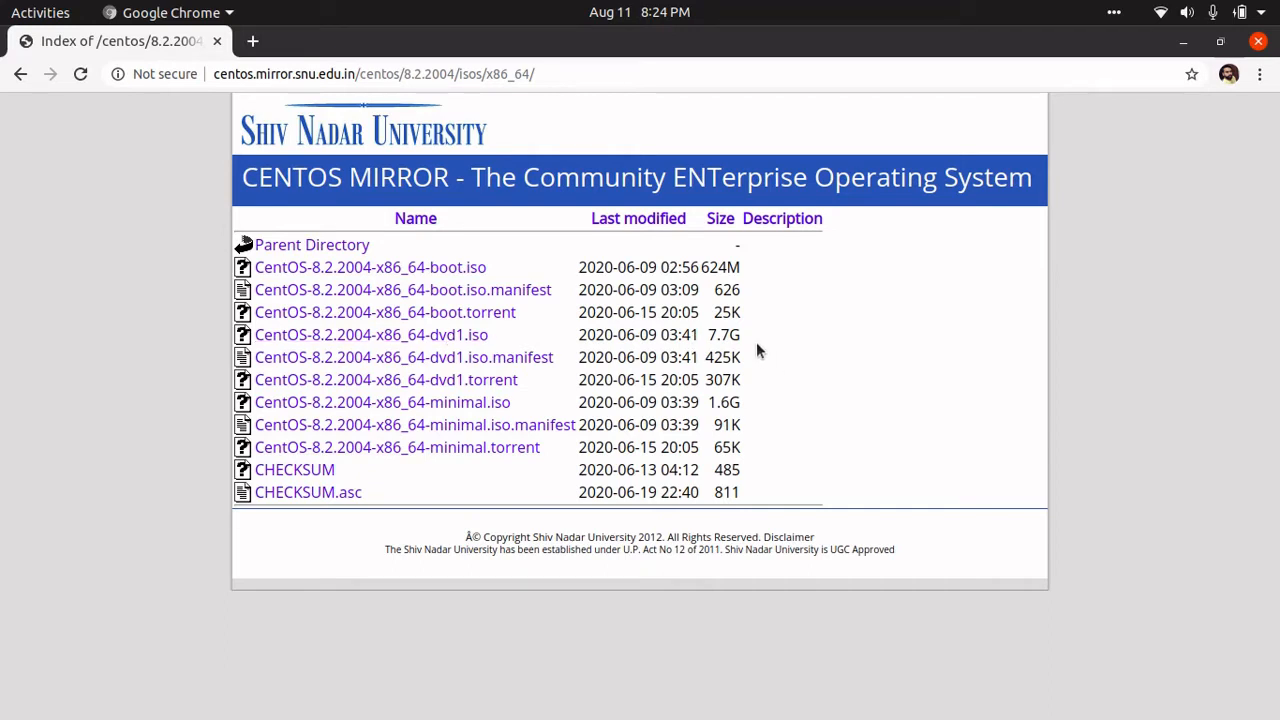
- Highlight the dvd1.iso entry and its 7.7G size in the mirror listing
{"action": "left_click_drag", "start_coordinate": [742, 332], "coordinate": [248, 338]}
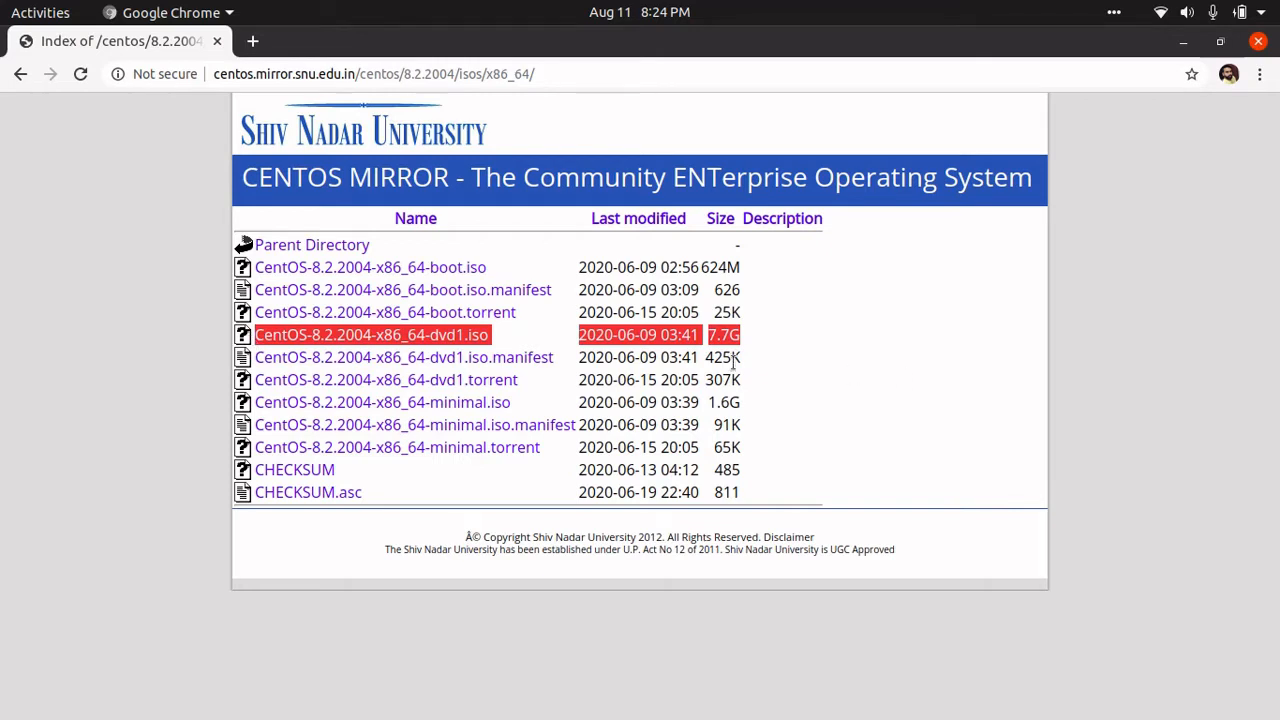
{"action": "left_click_drag", "start_coordinate": [574, 392], "coordinate": [730, 404]}
{"action": "left_click", "coordinate": [750, 410]}
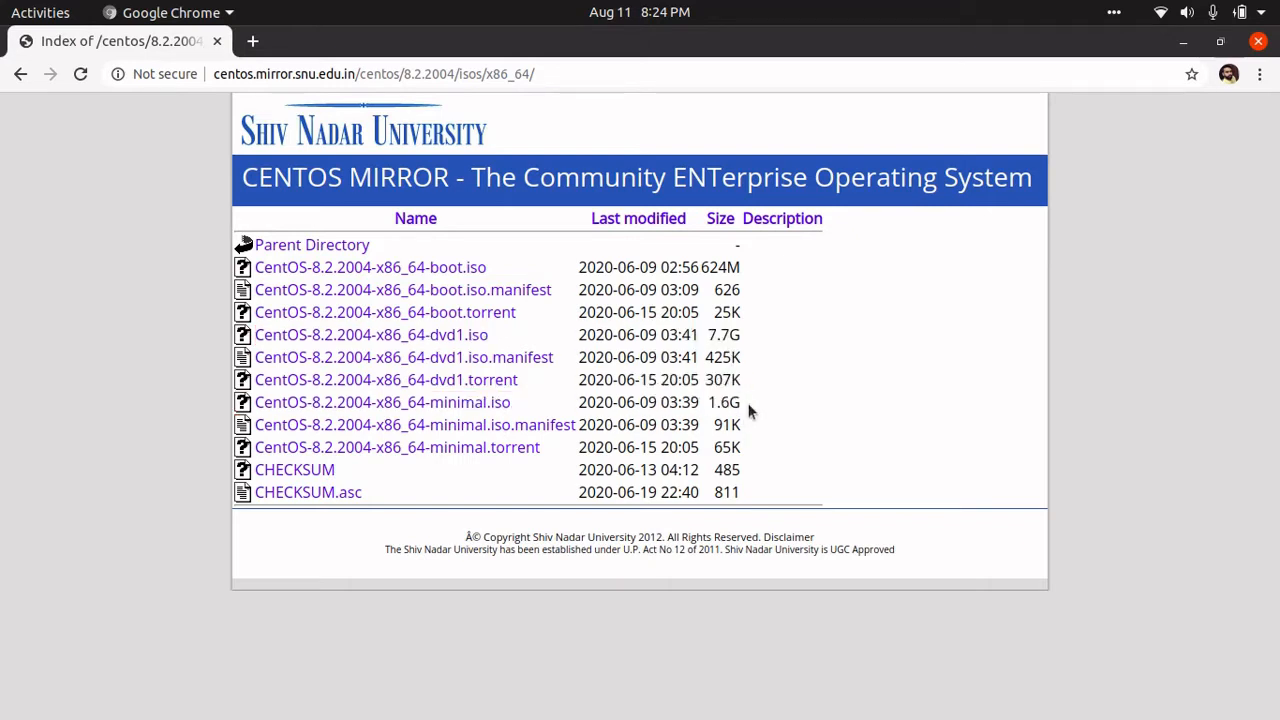
- Go back to the downloads page and open the praction.in mirror for CentOS 7 (2003) x86_64
{"action": "left_click", "coordinate": [21, 75]}
{"action": "left_click", "coordinate": [21, 75]}
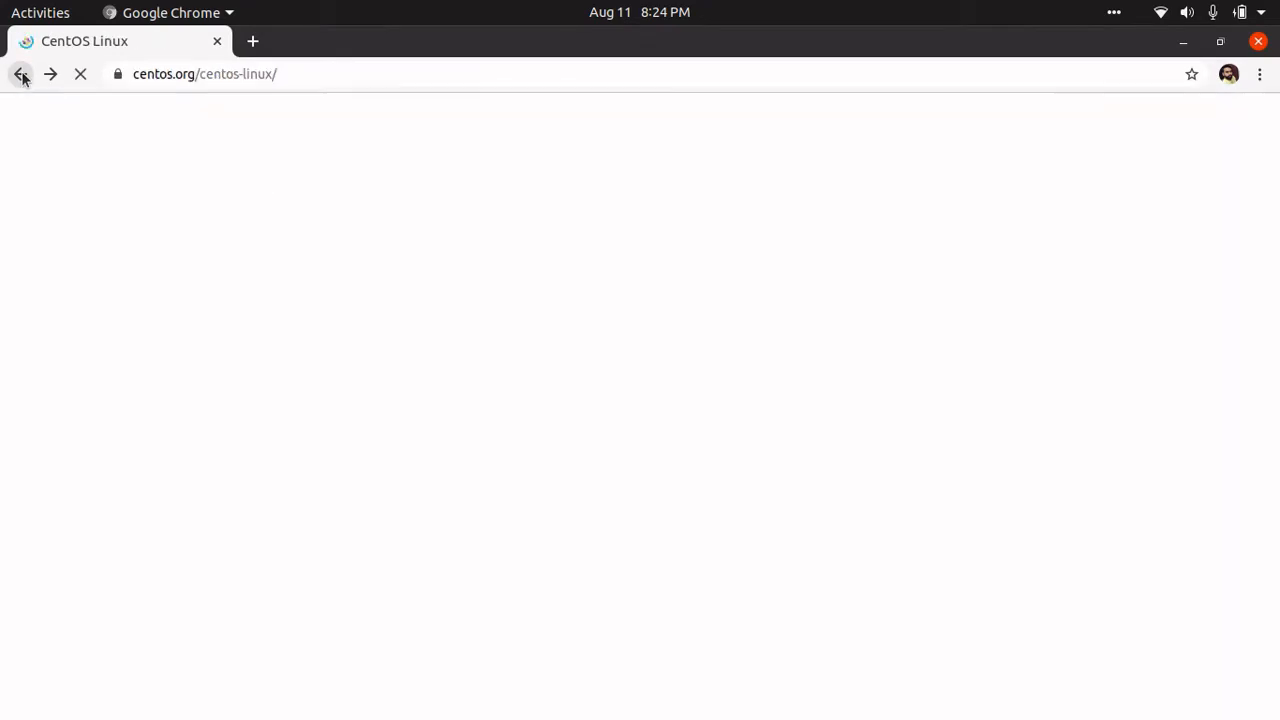
{"action": "left_click", "coordinate": [600, 386]}
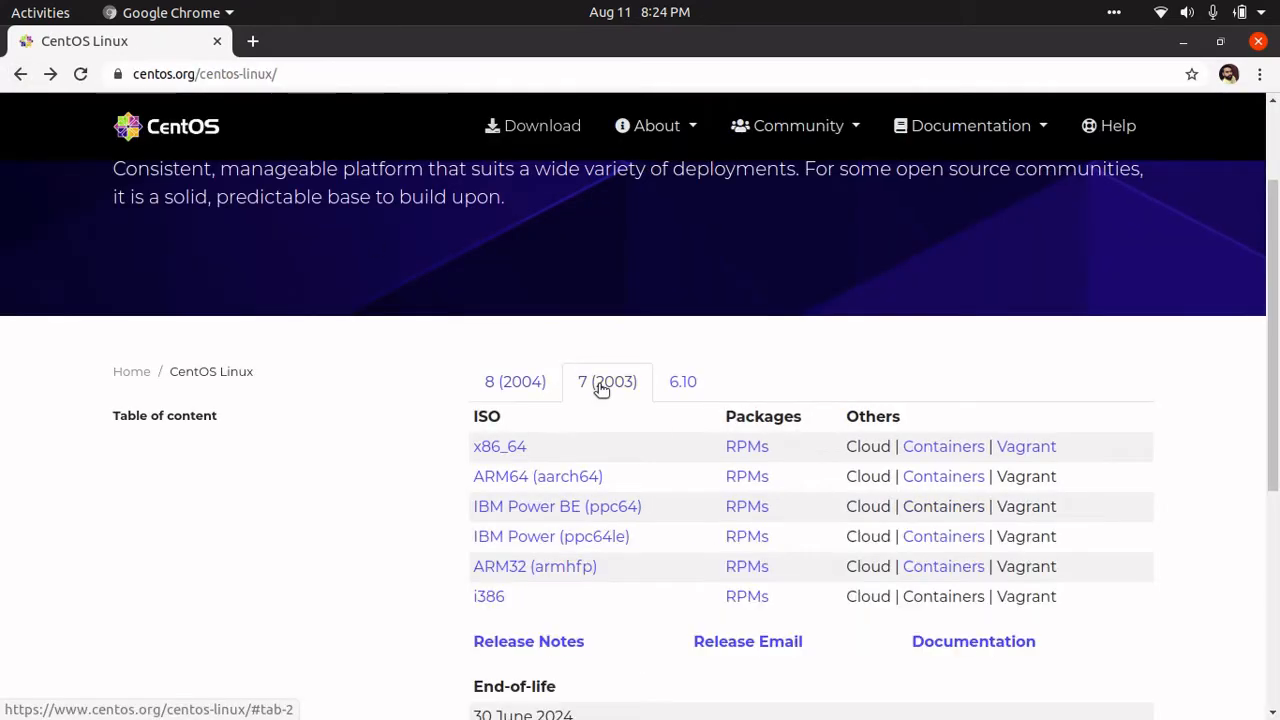
{"action": "left_click", "coordinate": [500, 447]}
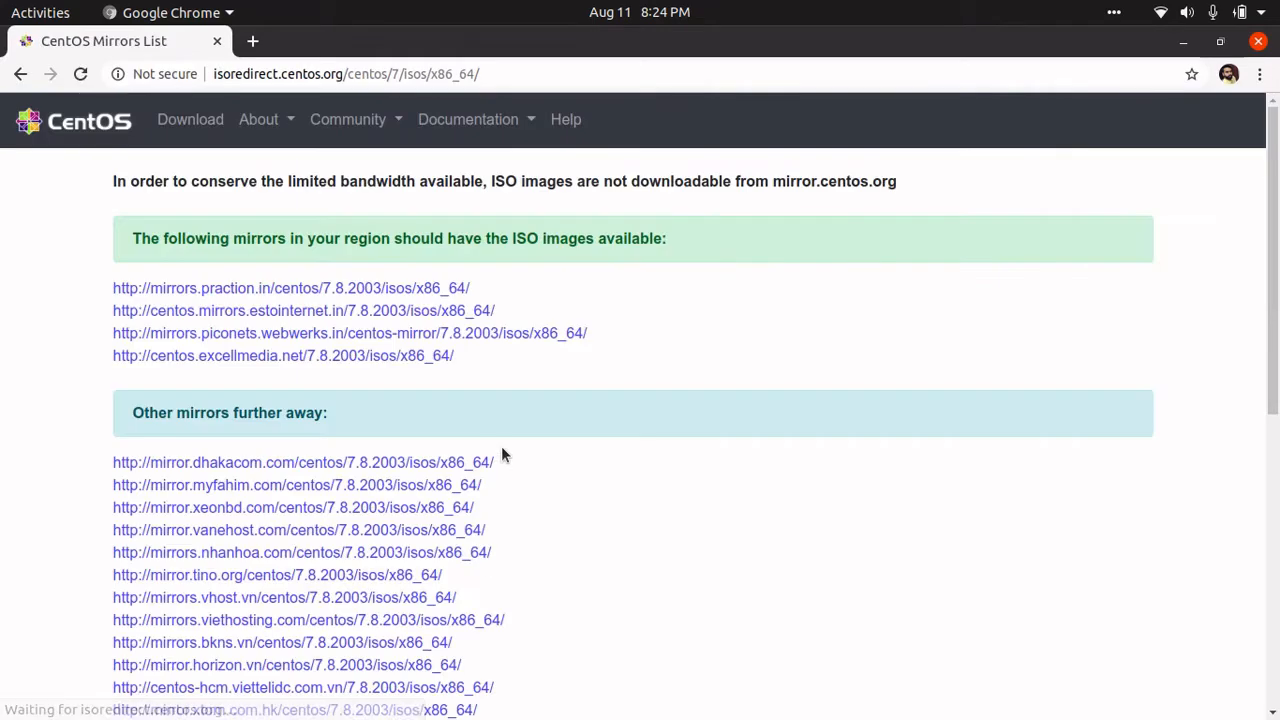
{"action": "left_click", "coordinate": [343, 289]}
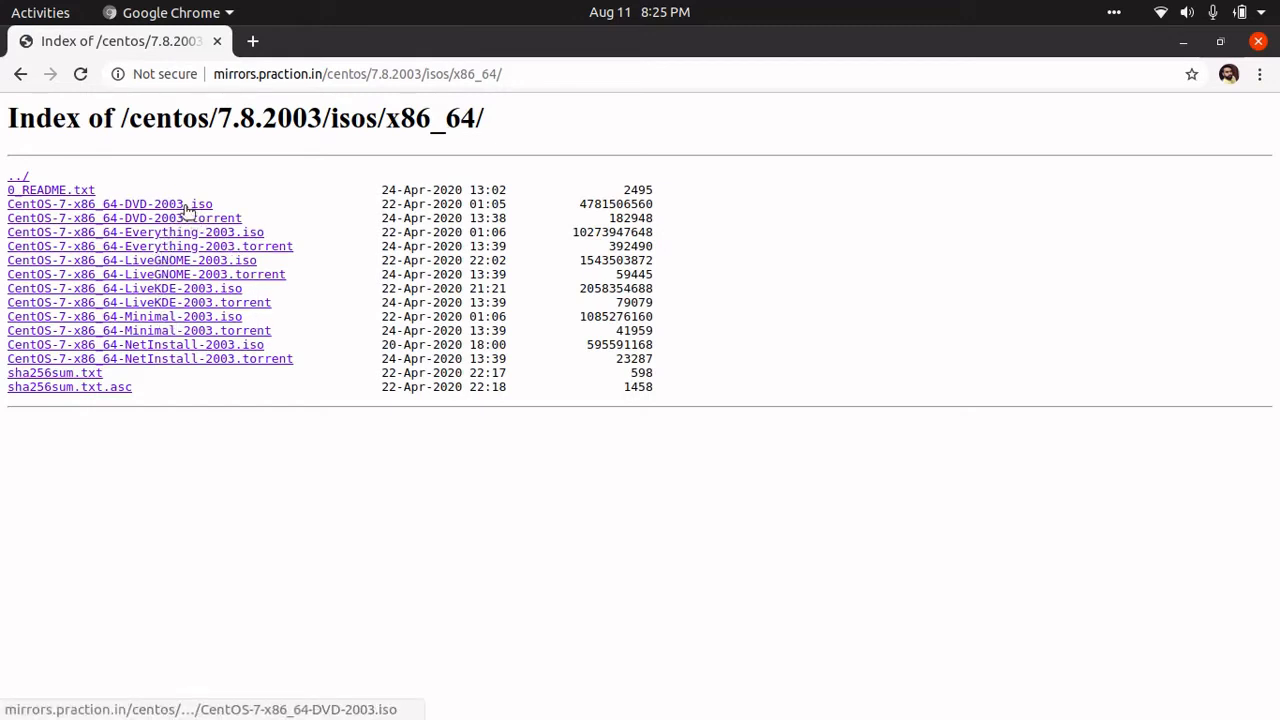
{"action": "left_click_drag", "start_coordinate": [578, 204], "coordinate": [667, 213]}
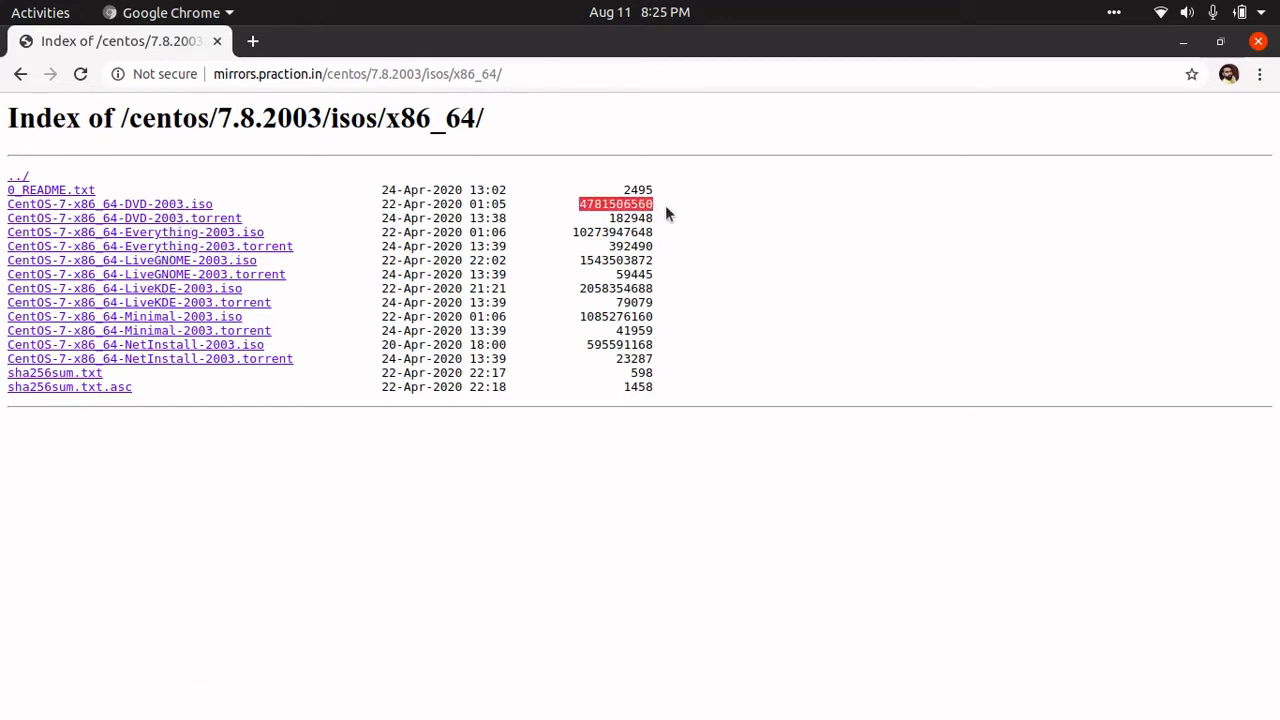
{"action": "left_click", "coordinate": [684, 240]}
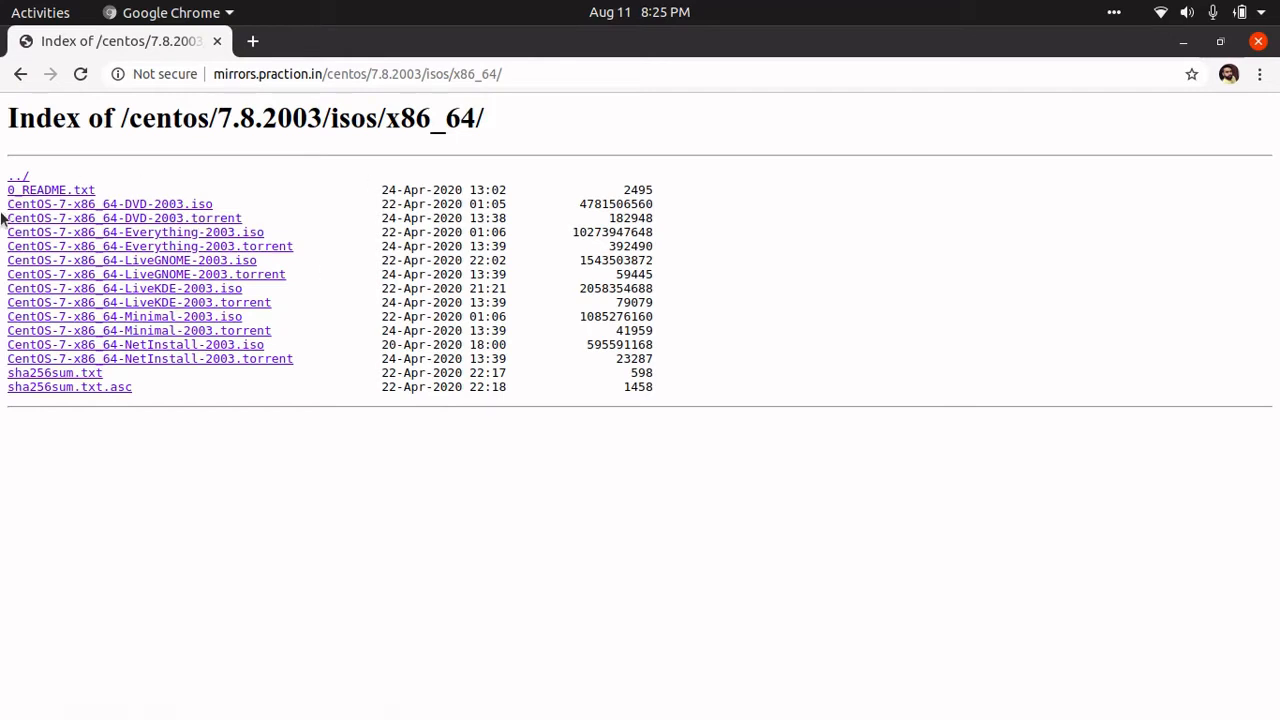
{"action": "left_click_drag", "start_coordinate": [256, 219], "coordinate": [3, 223]}
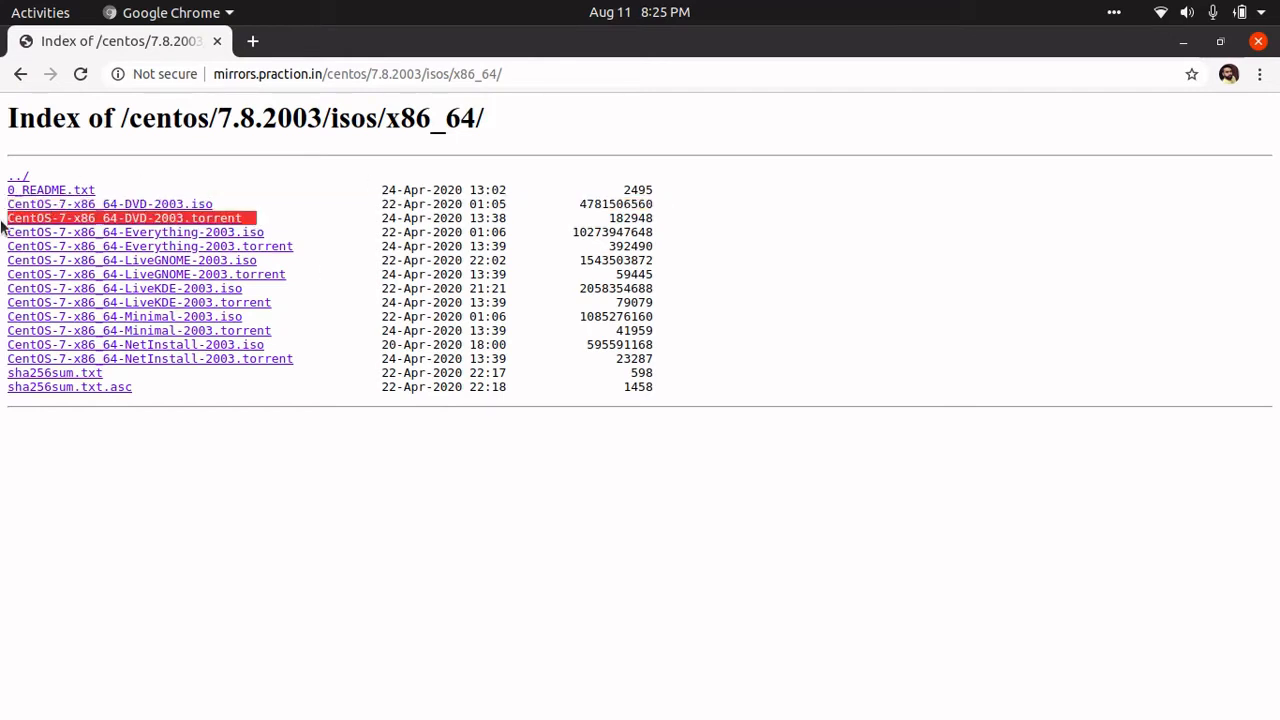
{"action": "left_click", "coordinate": [288, 232]}
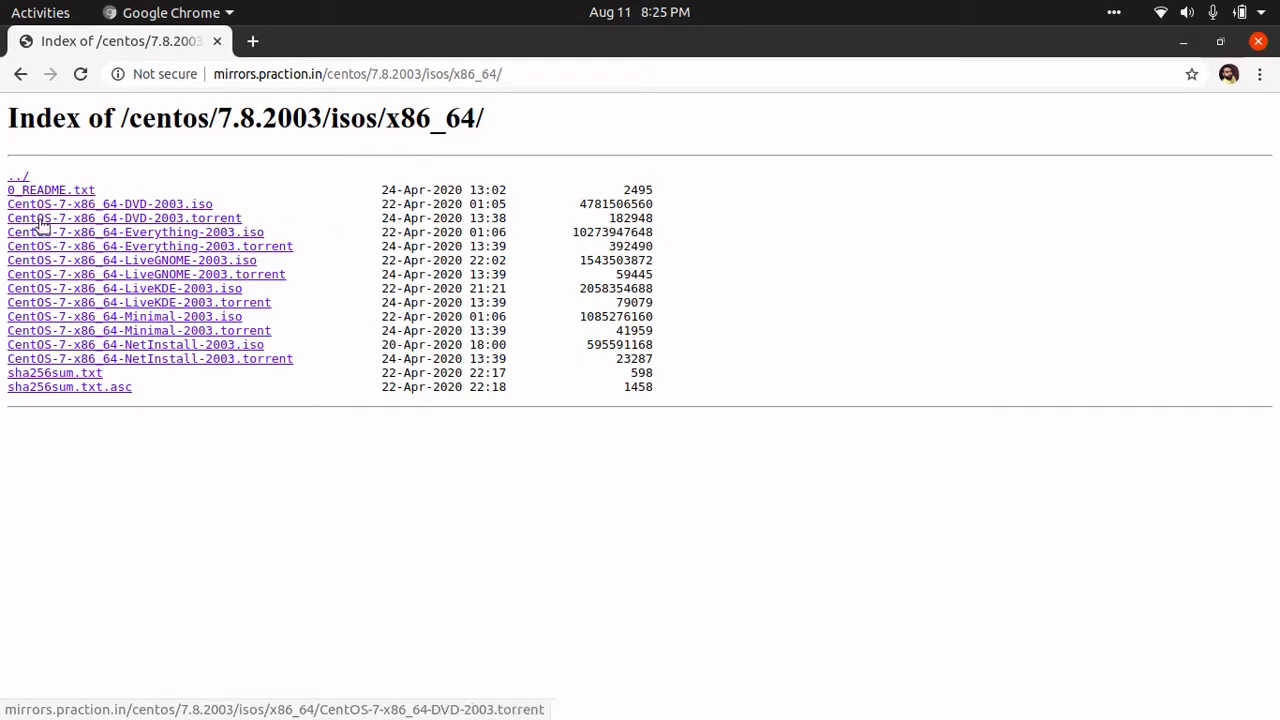
- Download the CentOS-7-x86_64-DVD-2003 torrent file, open it, and accept the sharing disclaimer
{"action": "left_click", "coordinate": [181, 223]}
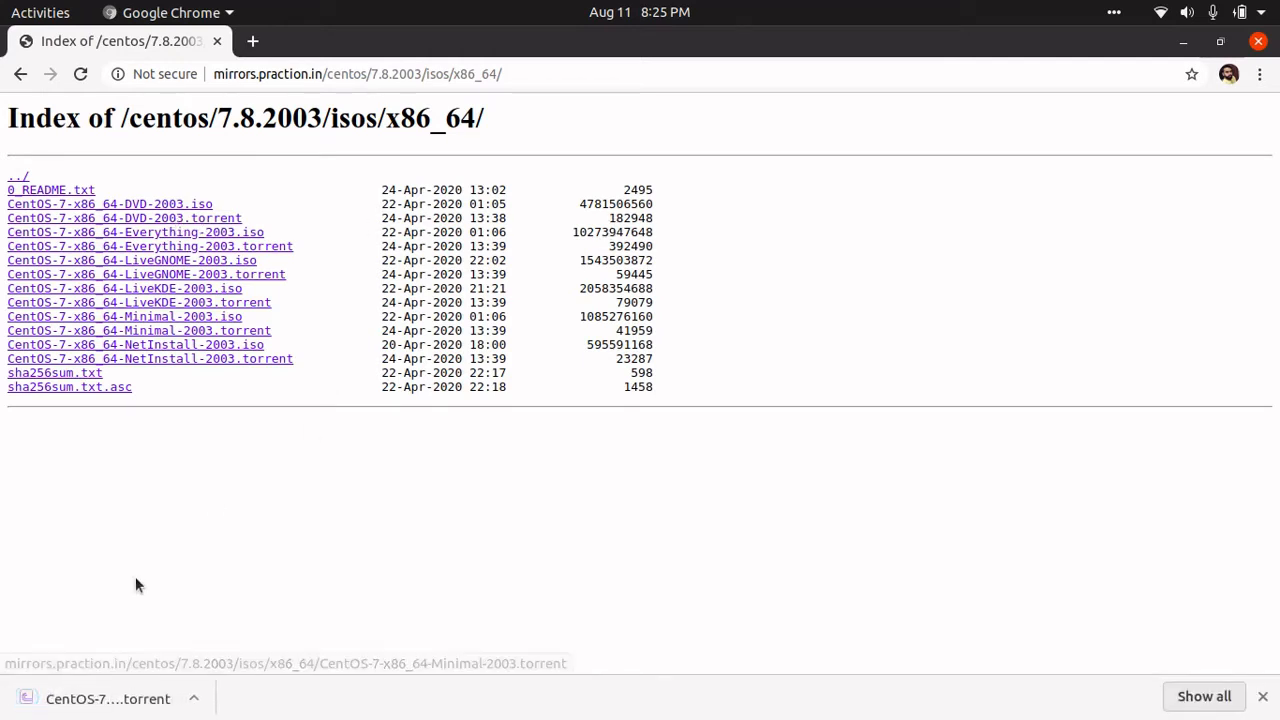
{"action": "left_click", "coordinate": [55, 712]}
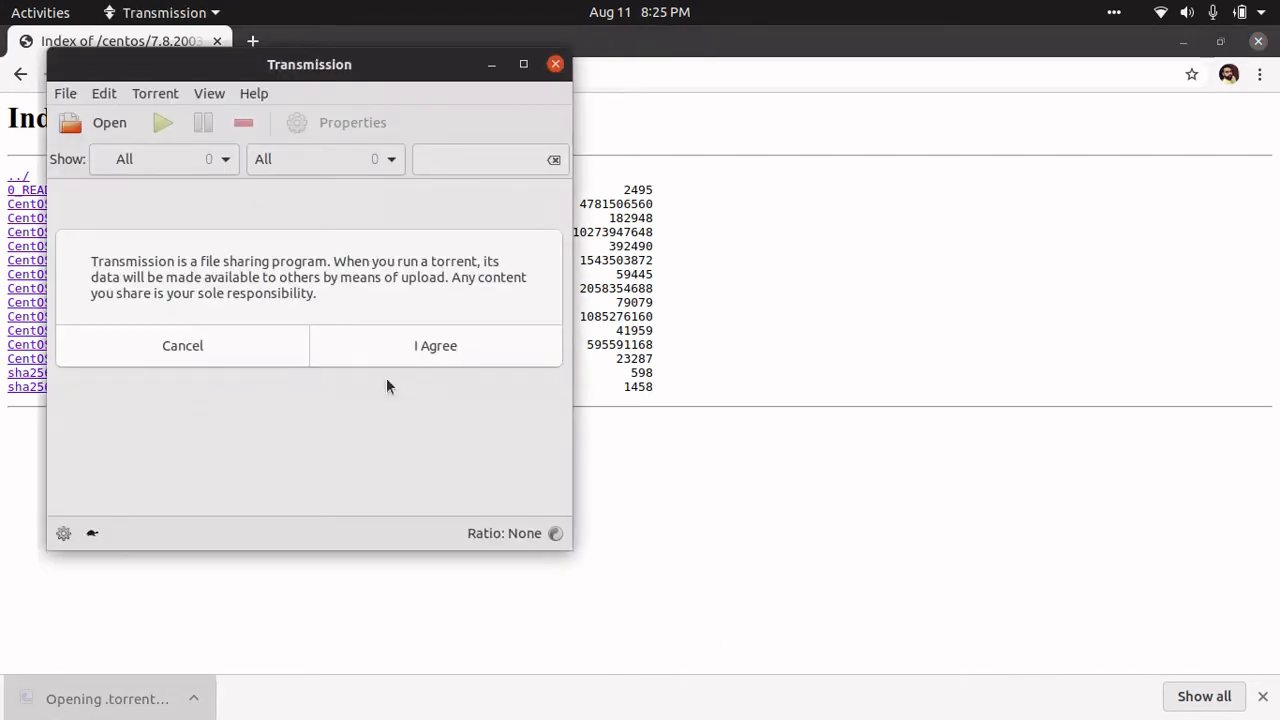
{"action": "left_click", "coordinate": [442, 350]}
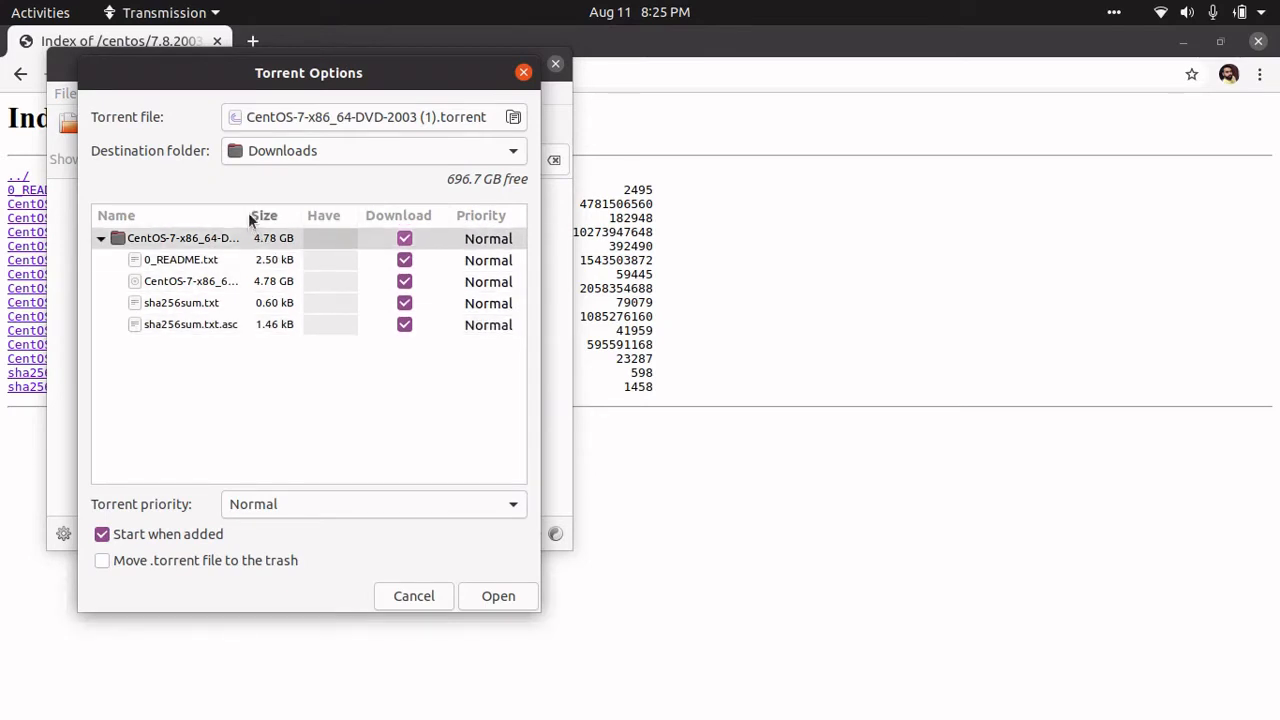
- Untick all torrent files except the DVD ISO and add the torrent
{"action": "left_click_drag", "start_coordinate": [250, 218], "coordinate": [337, 216]}
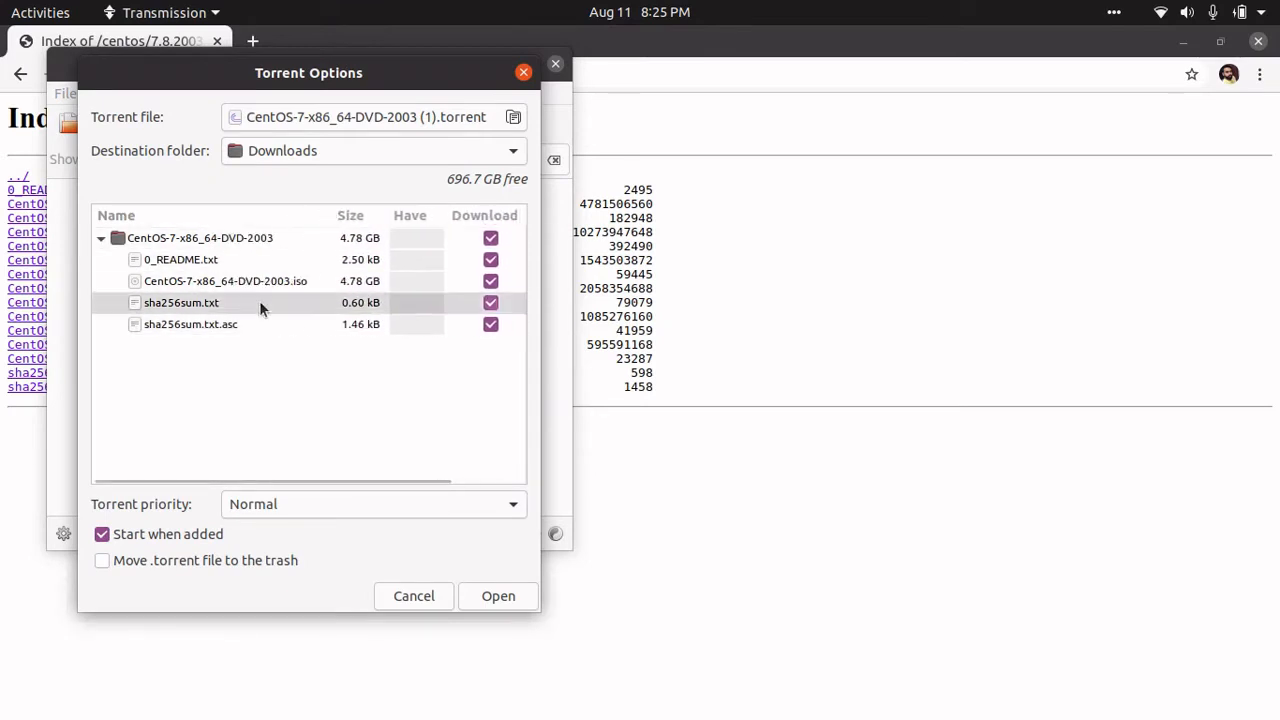
{"action": "double_click", "coordinate": [223, 285]}
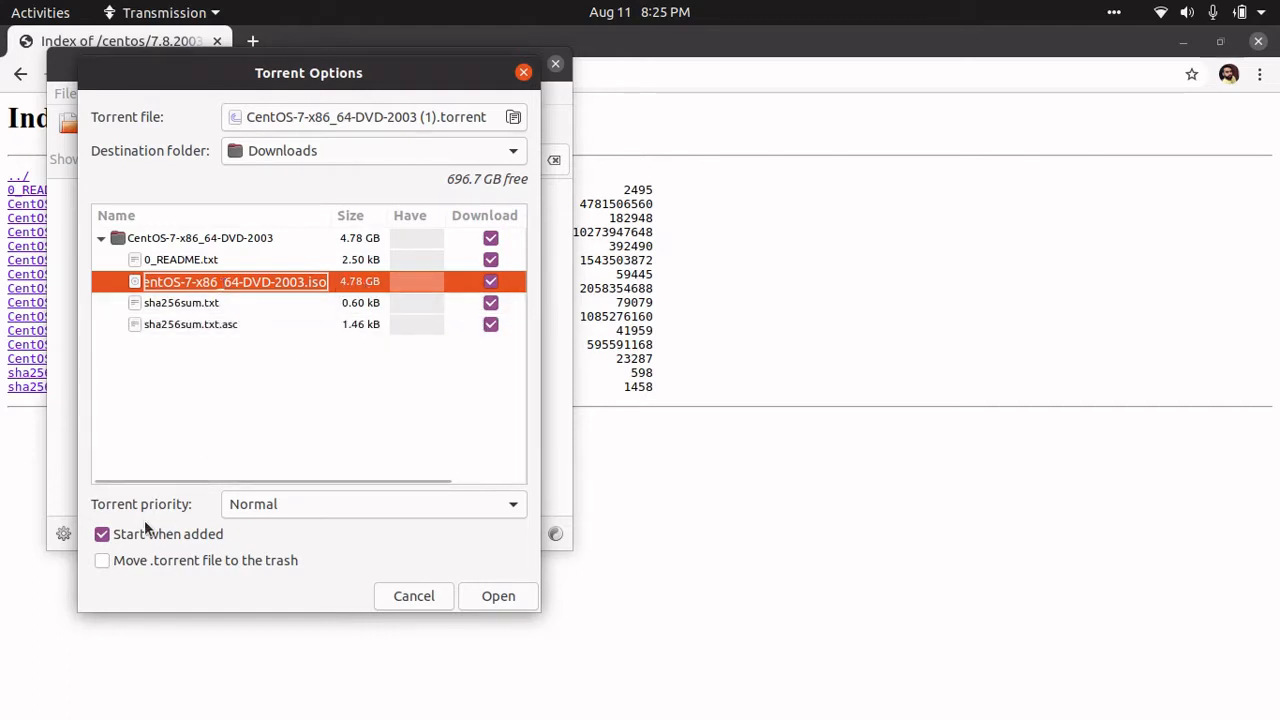
{"action": "left_click", "coordinate": [491, 241]}
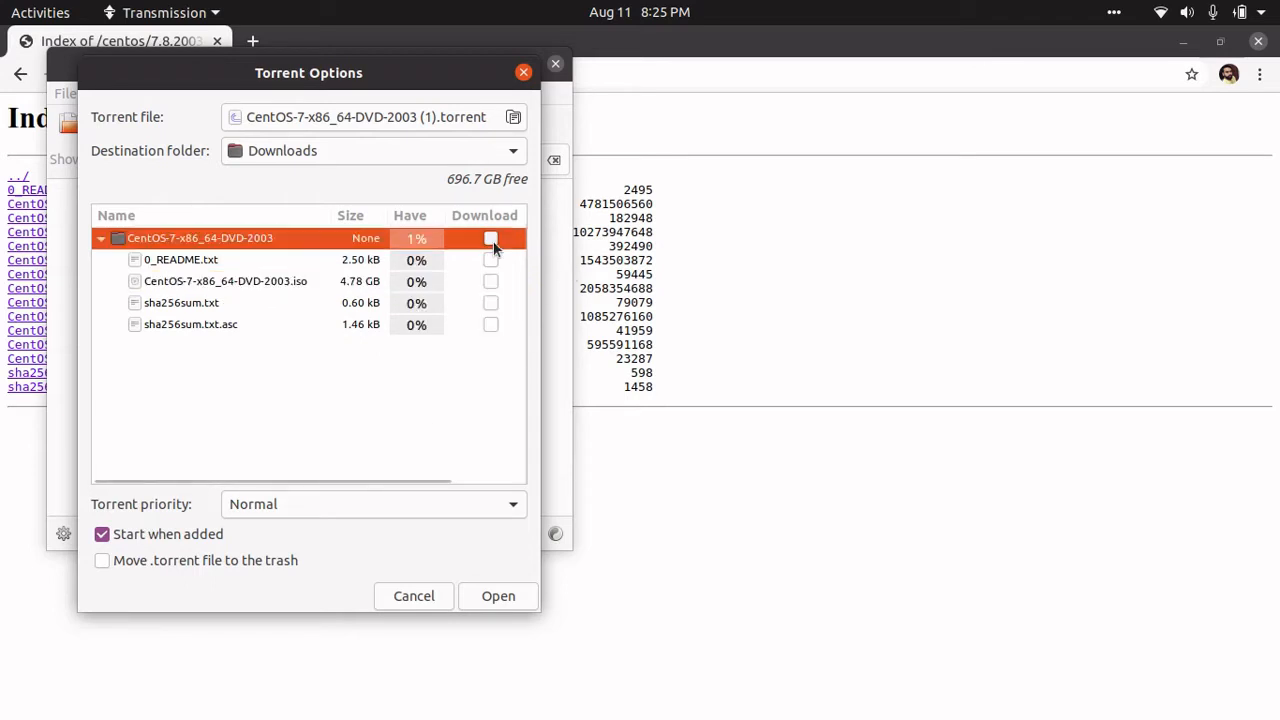
{"action": "left_click", "coordinate": [209, 282]}
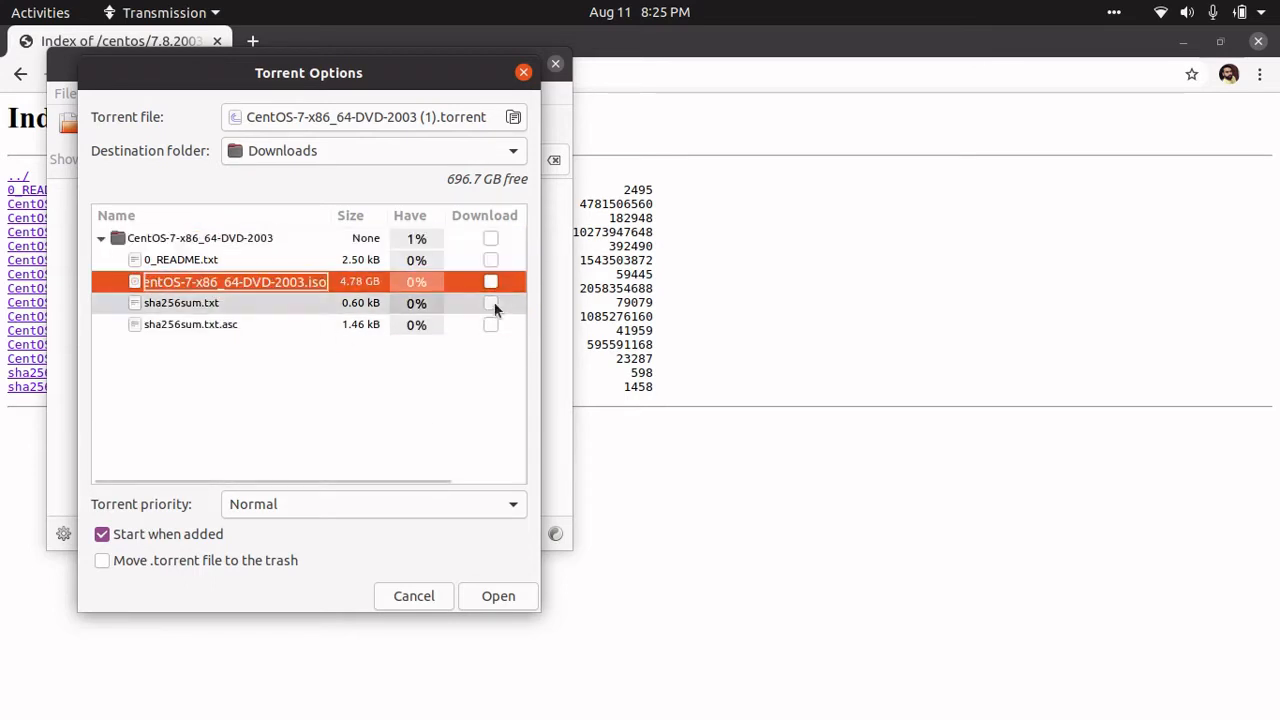
{"action": "left_click", "coordinate": [491, 283]}
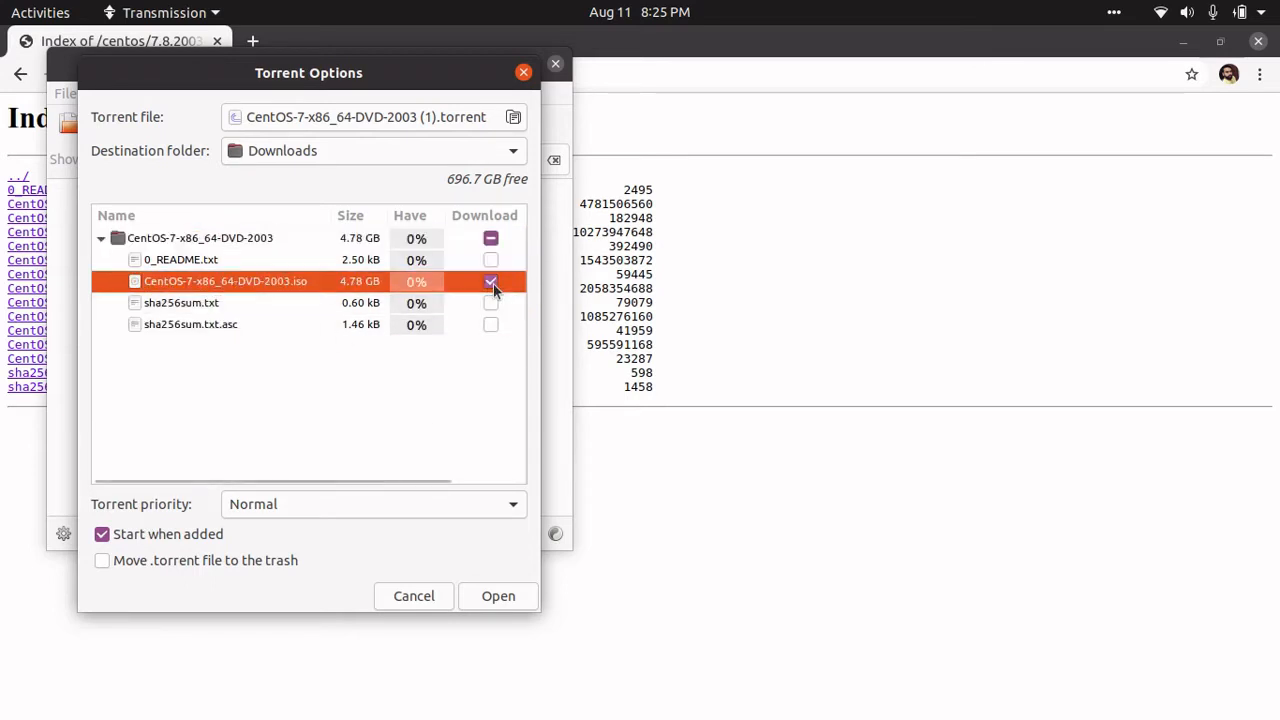
{"action": "left_click", "coordinate": [488, 600]}
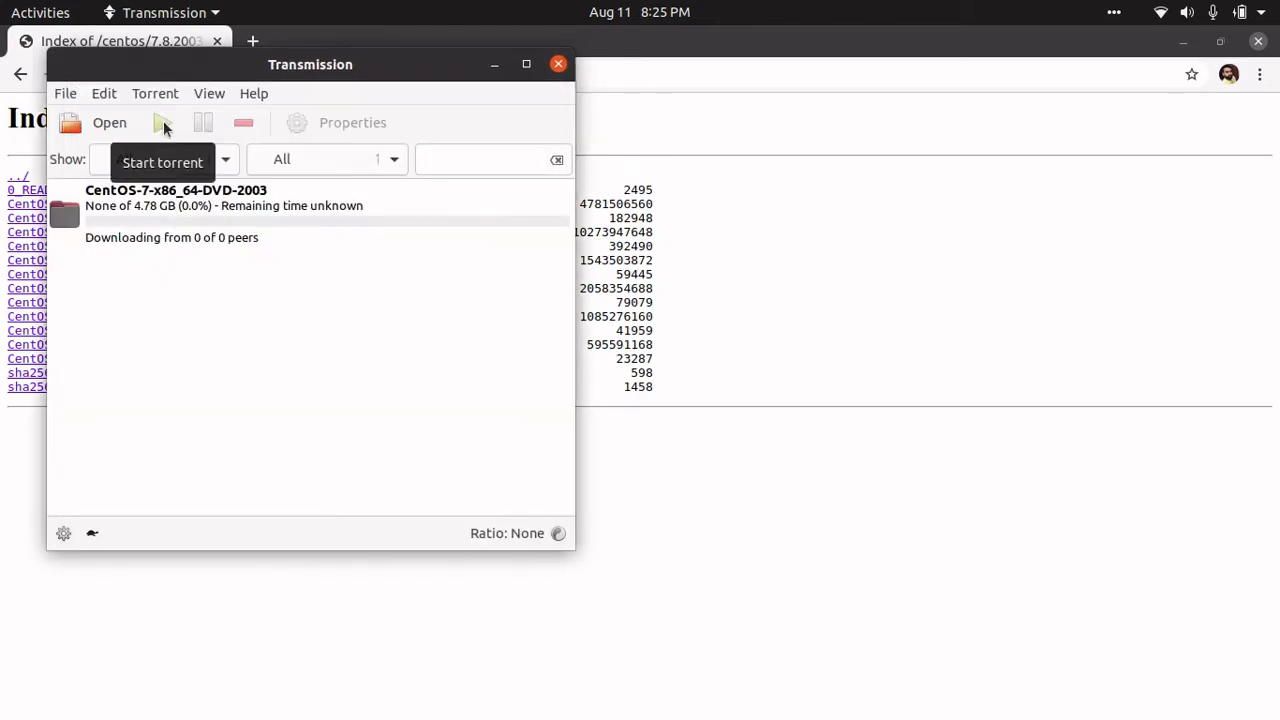
- Move the Transmission window aside and select the CentOS-7-x86_64-DVD-2003 torrent while it downloads
{"action": "left_click_drag", "start_coordinate": [429, 68], "coordinate": [772, 67]}
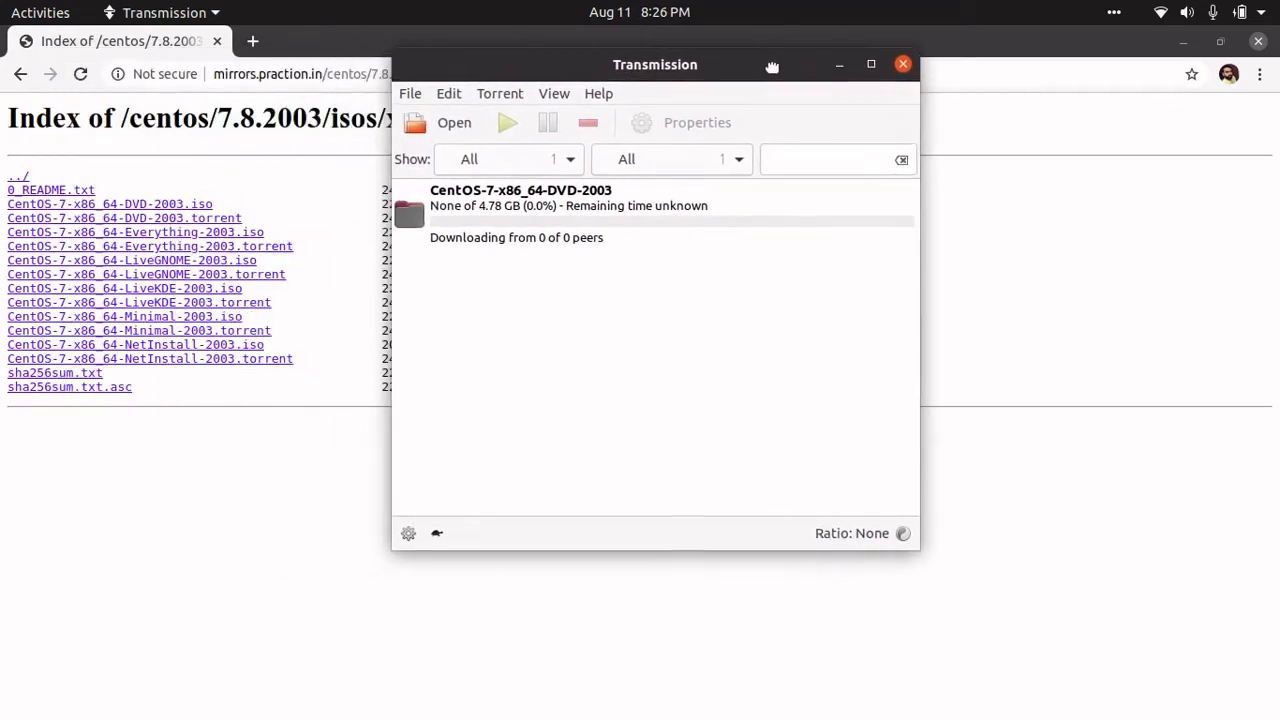
{"action": "left_click", "coordinate": [605, 213]}
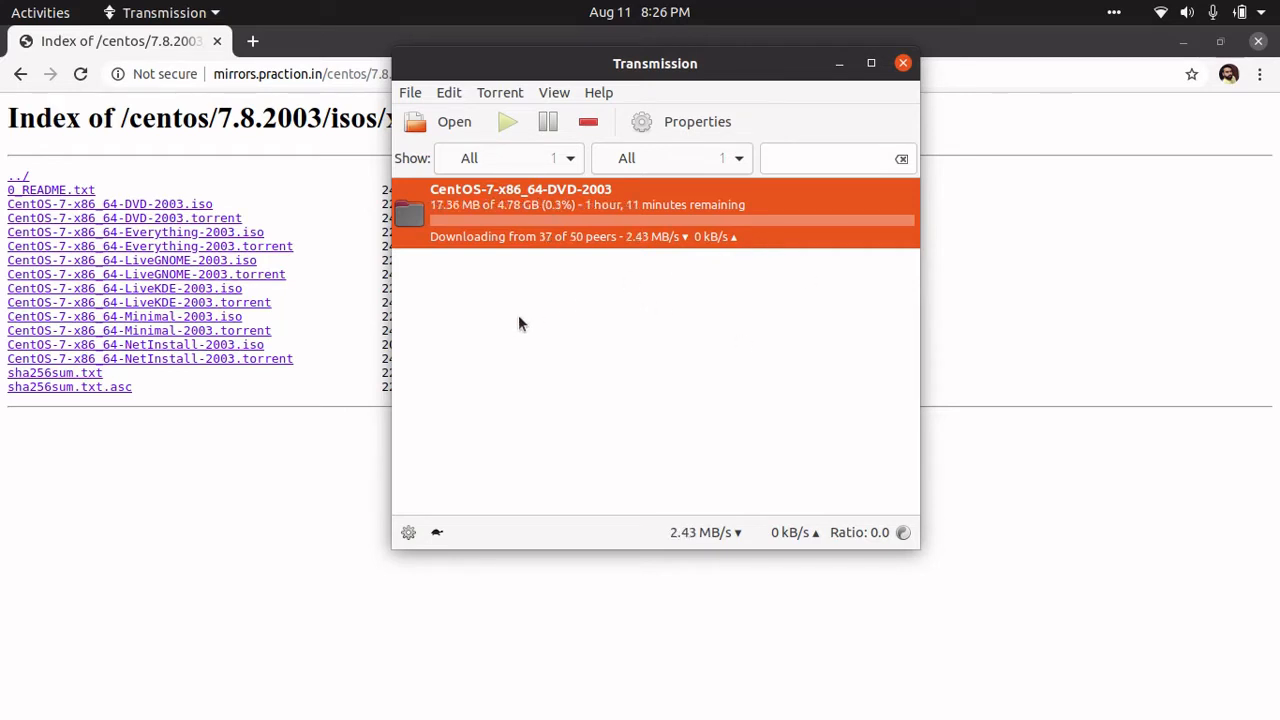
{"action": "left_click", "coordinate": [1123, 14]}
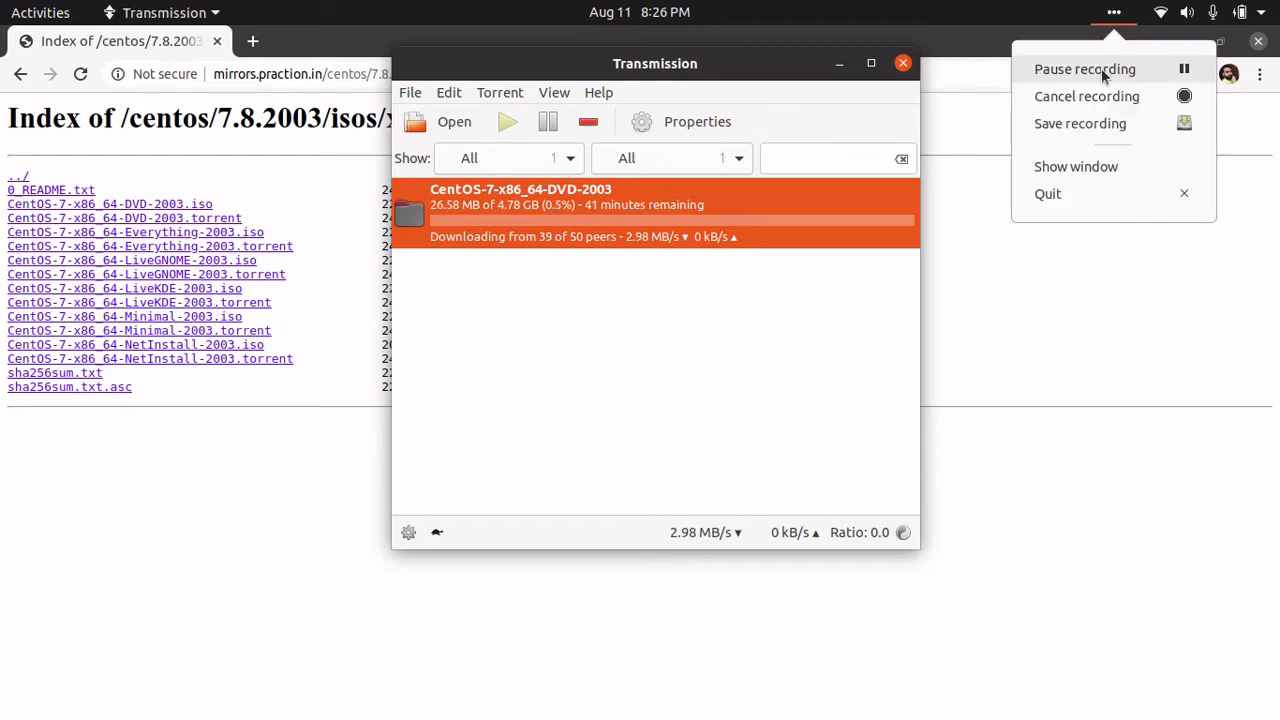
{"action": "left_click", "coordinate": [1101, 68]}
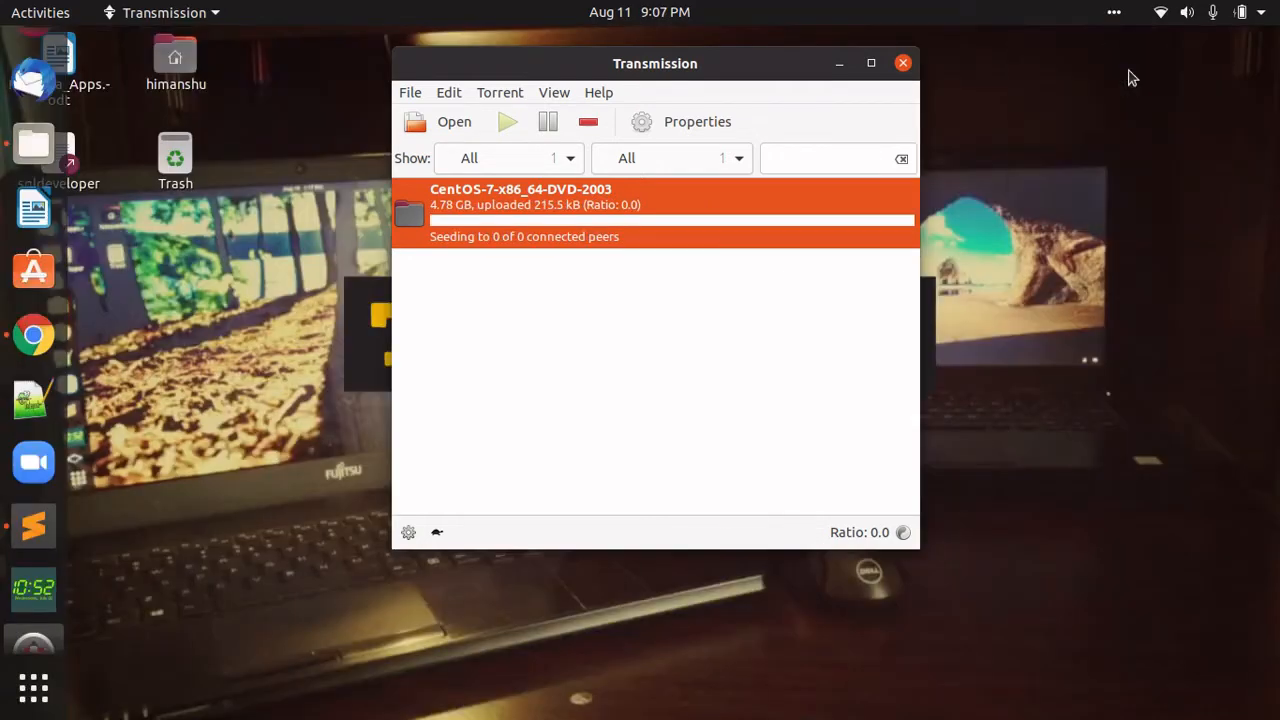
- Close Transmission and open Downloads > CentOS-7-x86_64-DVD-2003 in Files
{"action": "left_click", "coordinate": [903, 64]}
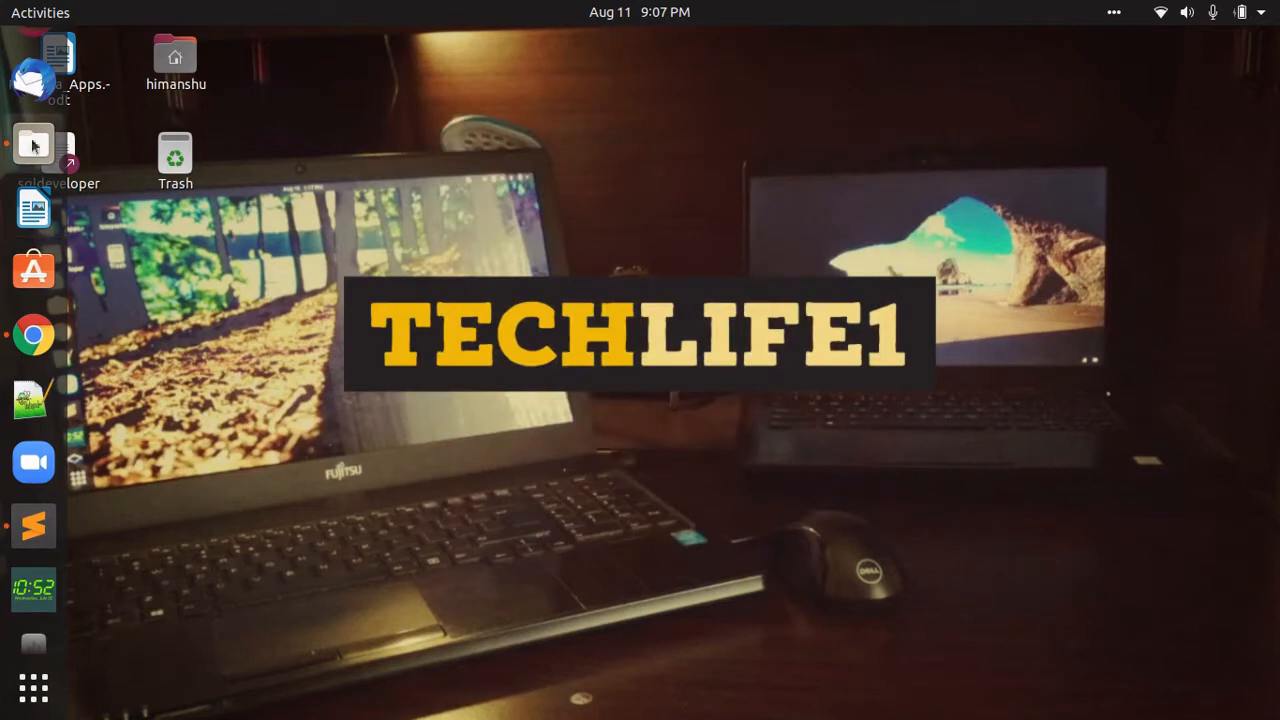
{"action": "left_click", "coordinate": [33, 148]}
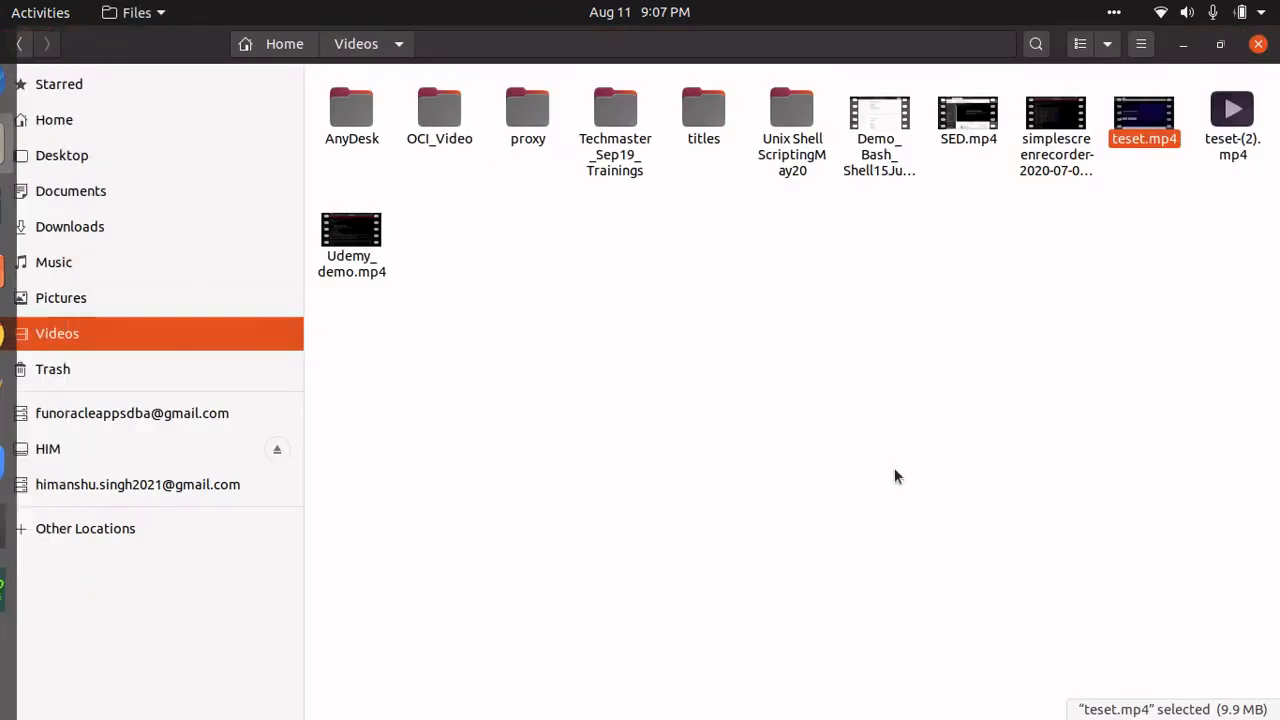
{"action": "left_click", "coordinate": [70, 228]}
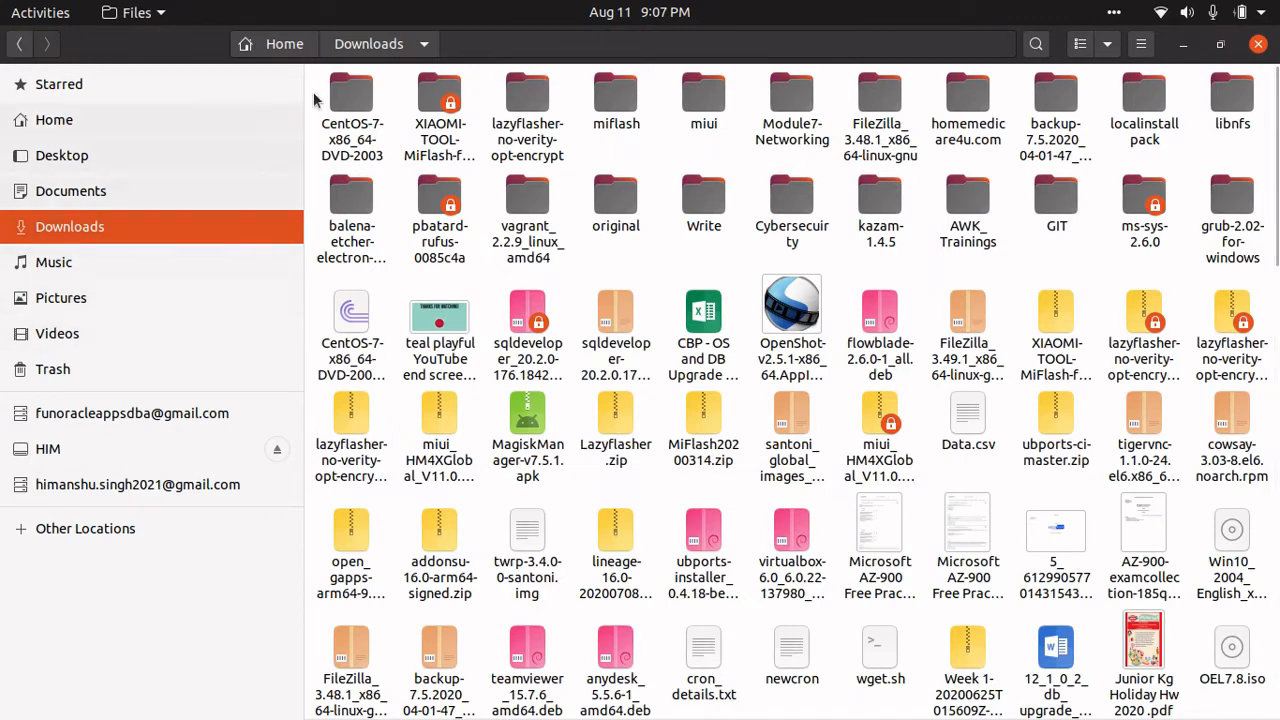
{"action": "left_click", "coordinate": [352, 107]}
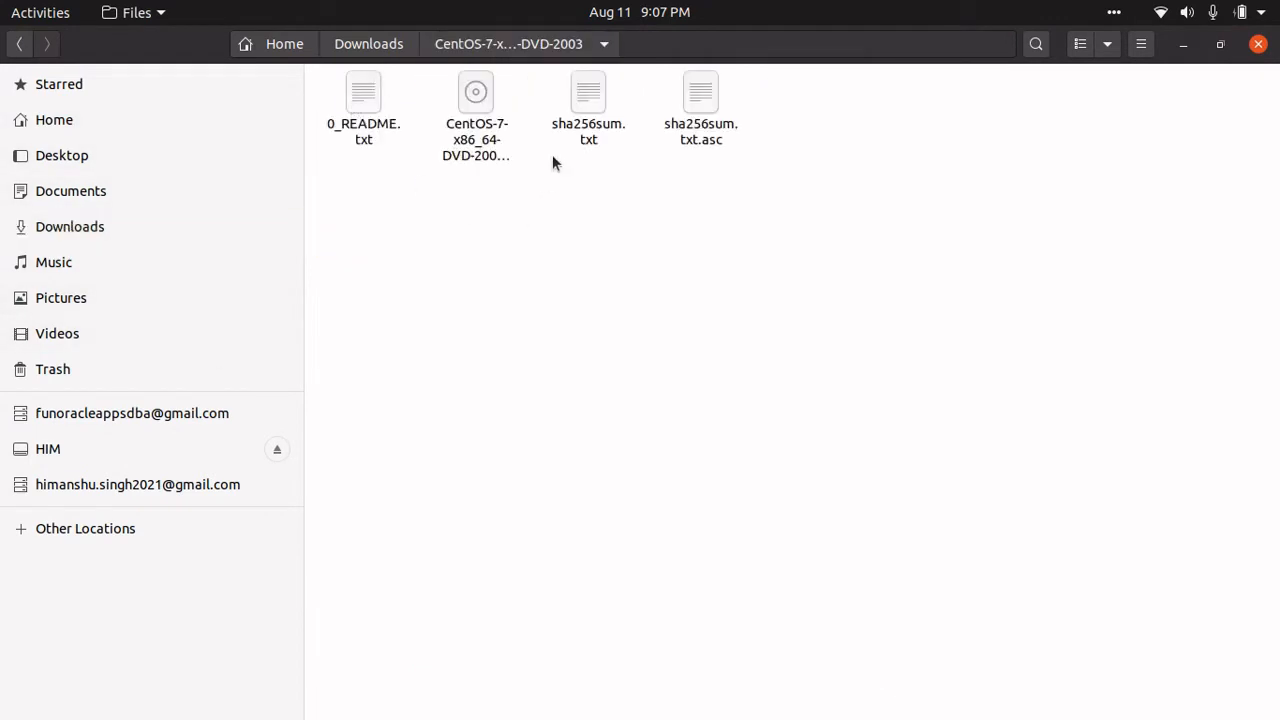
- Select CentOS-7-x86_64-DVD-2003.iso to check its 4.8 GB size, then minimise Files
{"action": "left_click", "coordinate": [475, 120]}
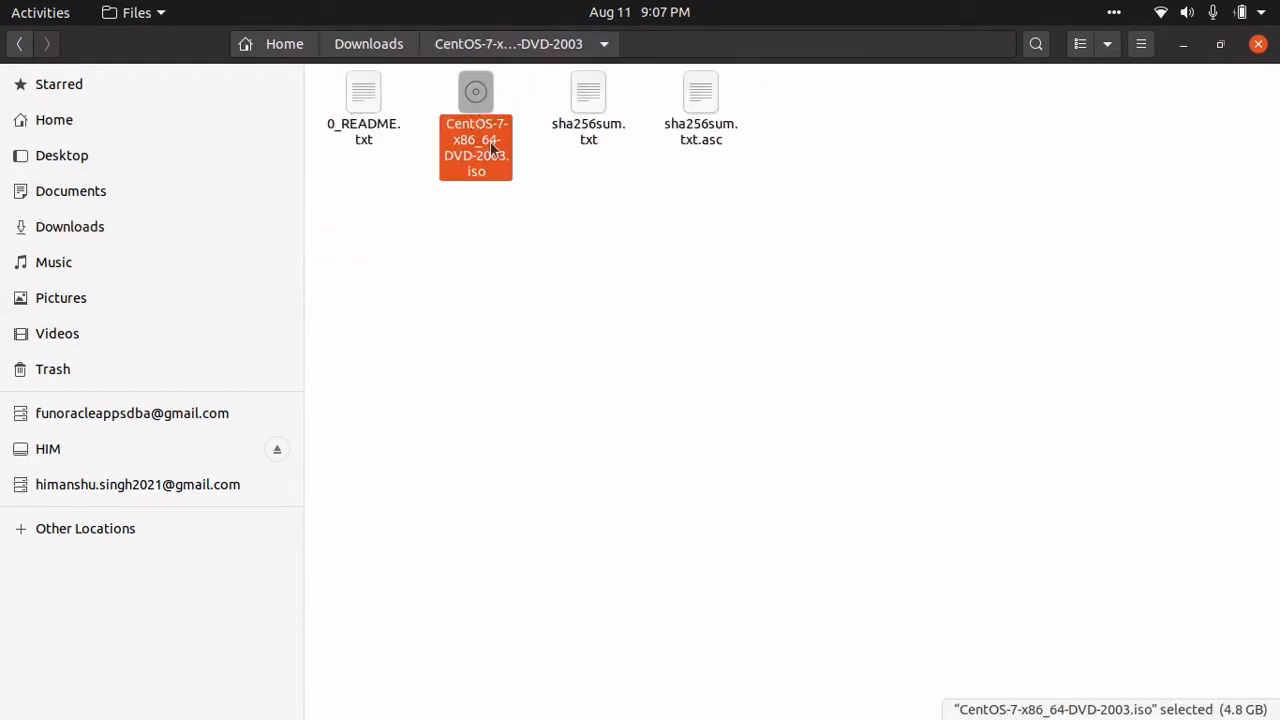
{"action": "left_click", "coordinate": [510, 217]}
{"action": "left_click", "coordinate": [474, 95]}
{"action": "left_click", "coordinate": [1184, 45]}
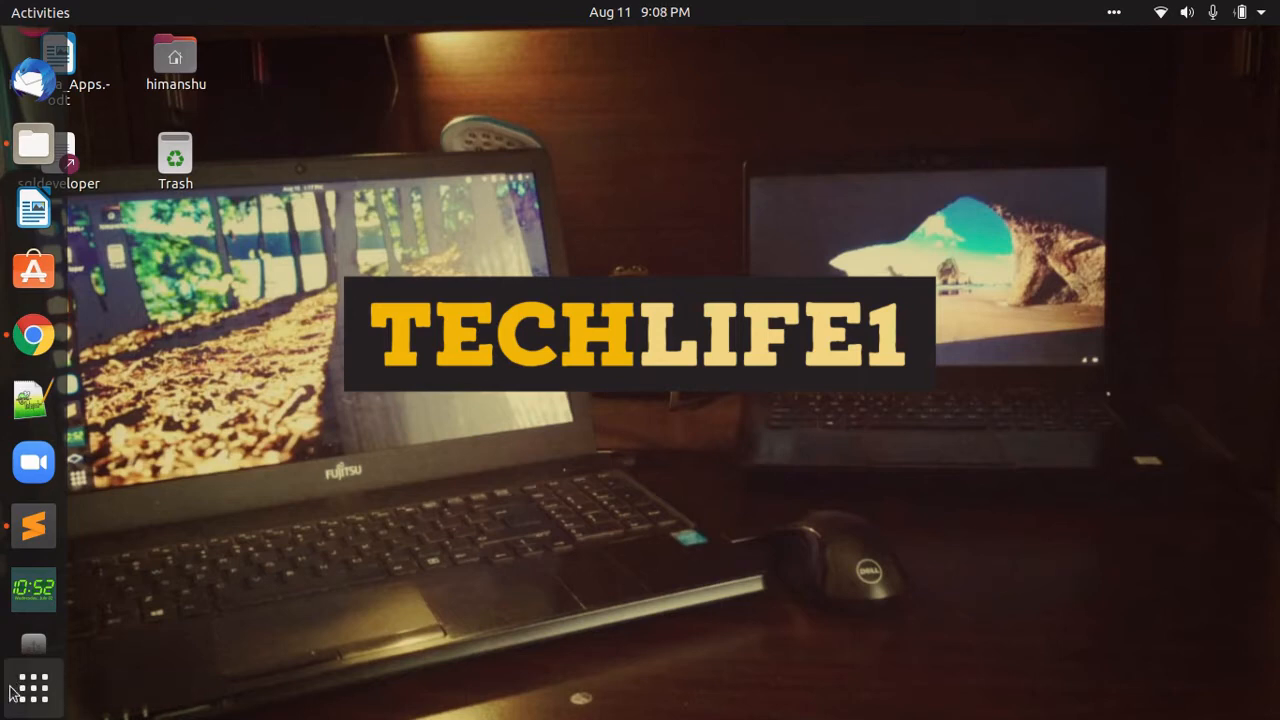
- Find Oracle VM VirtualBox in the Show Applications grid and launch it
{"action": "left_click", "coordinate": [22, 696]}
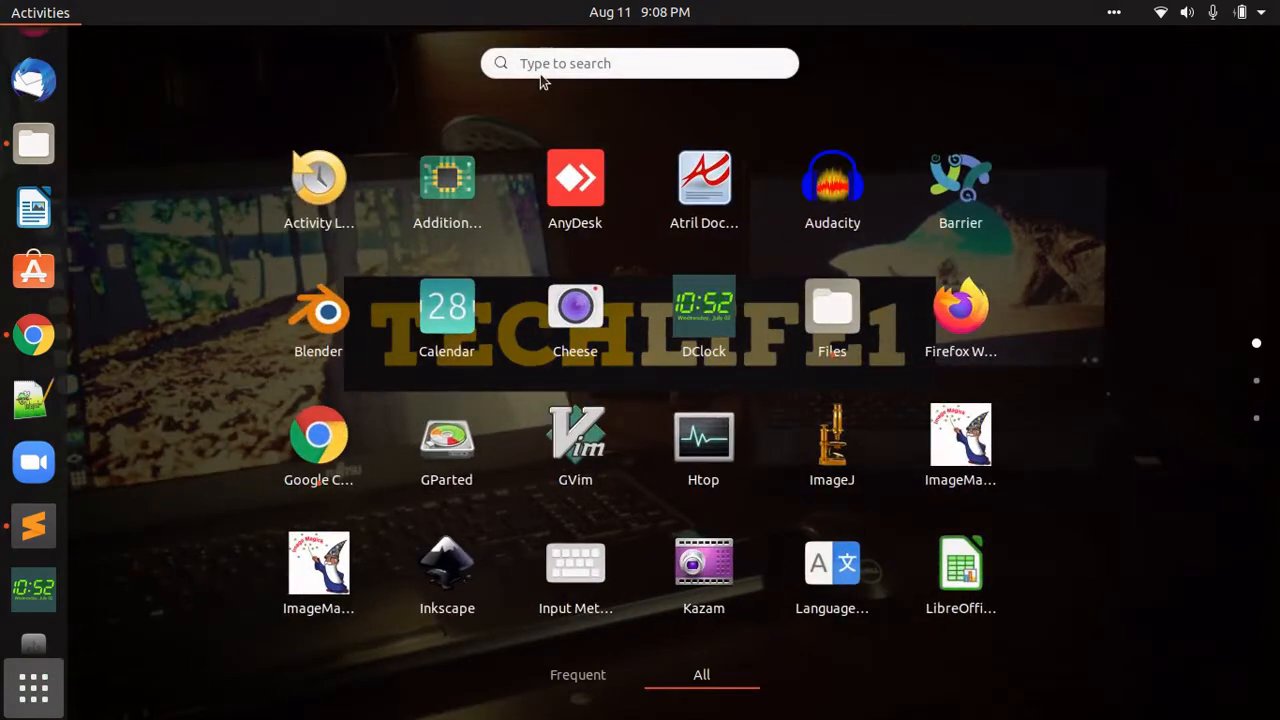
{"action": "scroll", "coordinate": [745, 568], "scroll_direction": "down", "scroll_amount": 1}
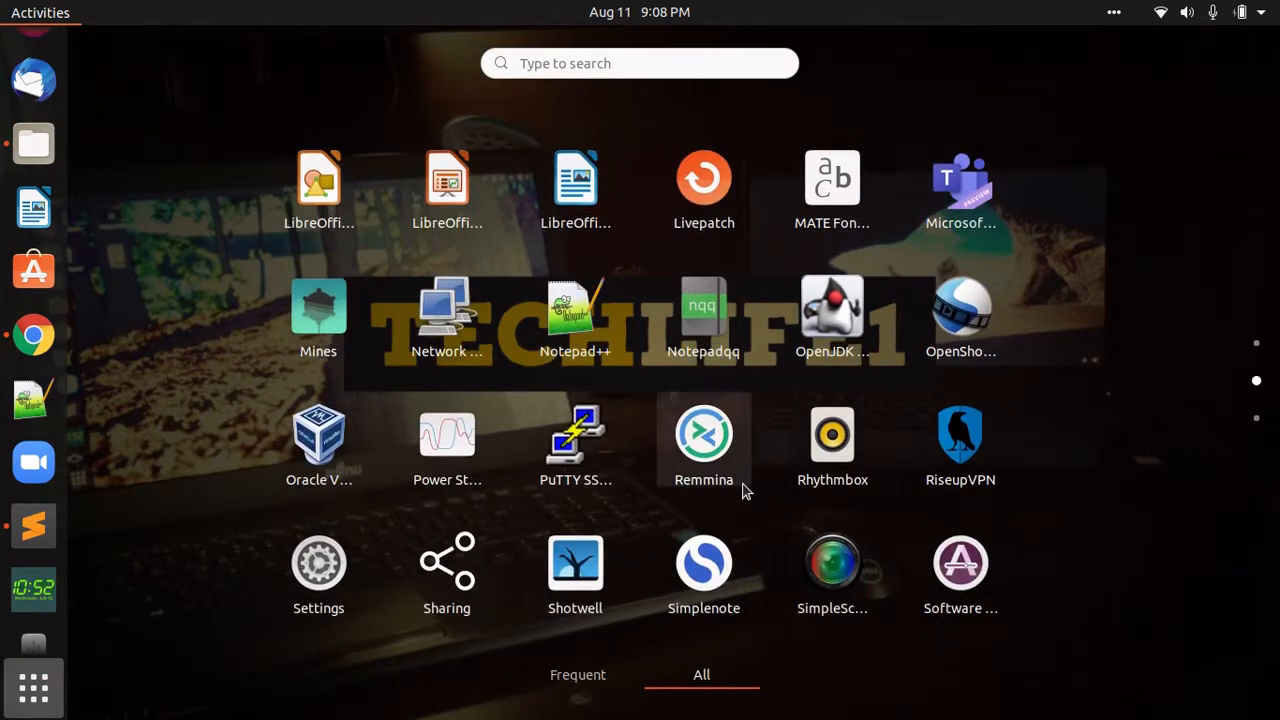
{"action": "scroll", "coordinate": [745, 490], "scroll_direction": "down", "scroll_amount": 1}
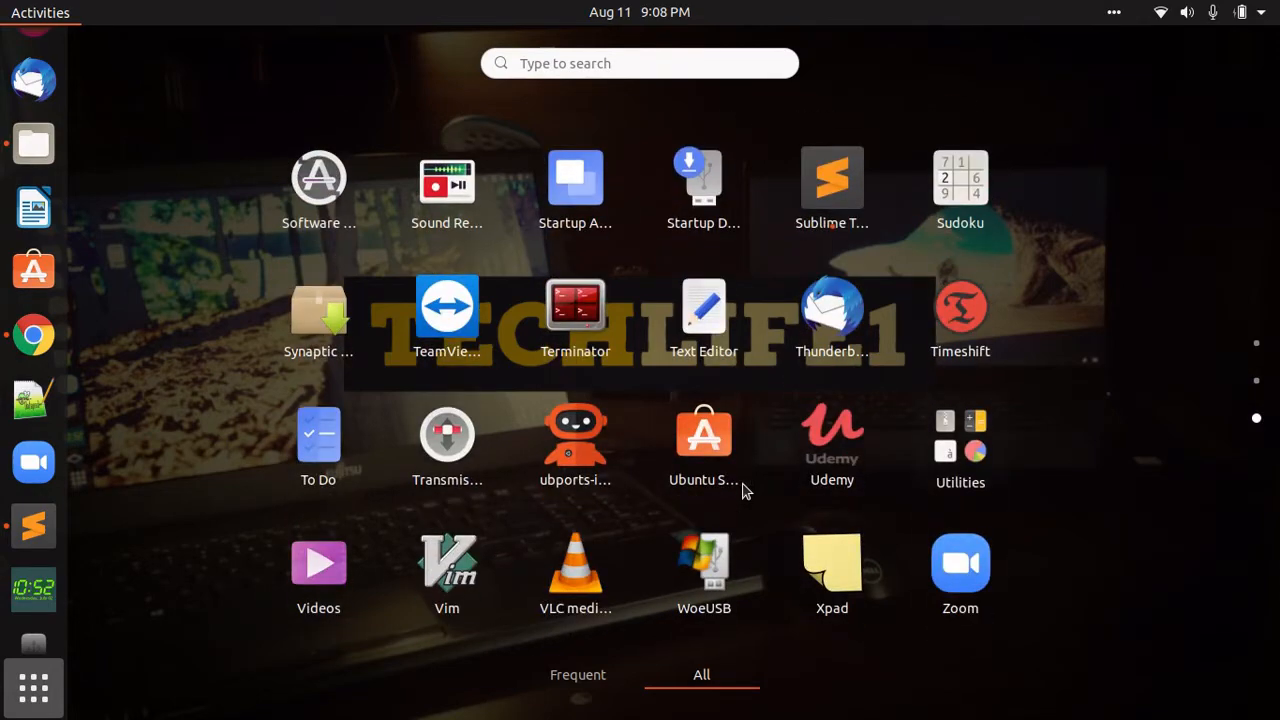
{"action": "scroll", "coordinate": [745, 490], "scroll_direction": "up", "scroll_amount": 1}
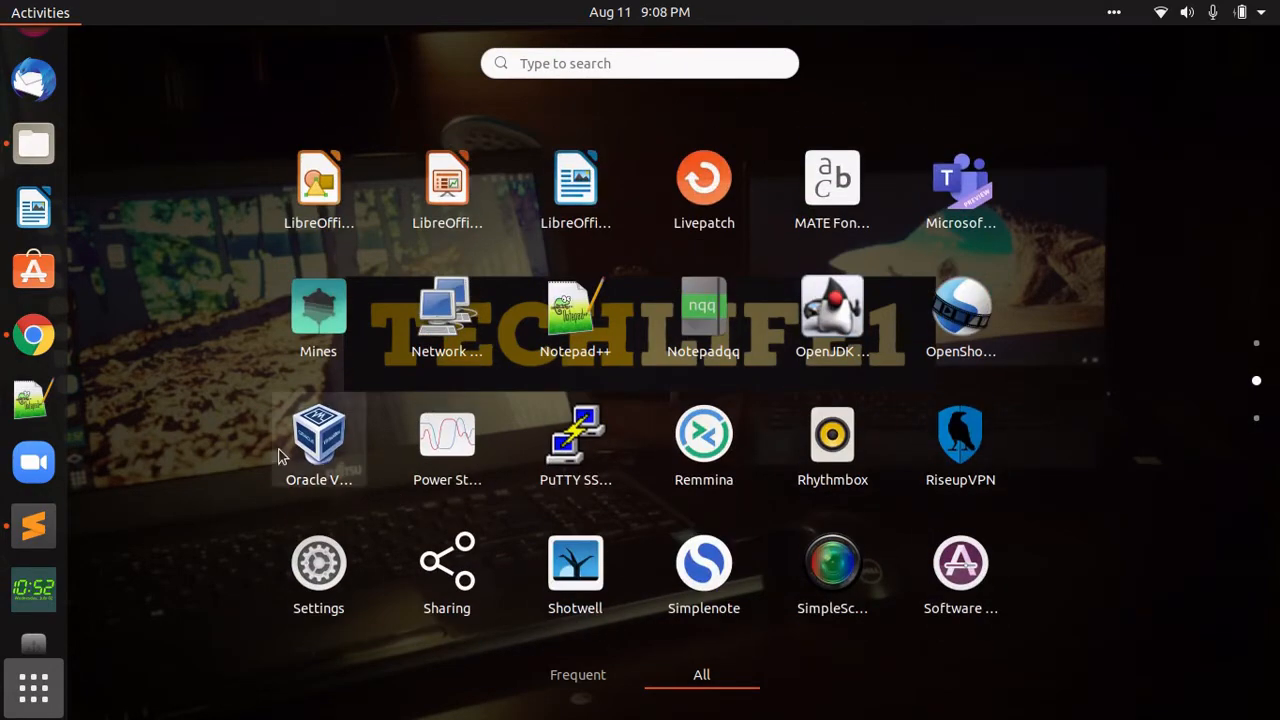
{"action": "left_click", "coordinate": [298, 436]}
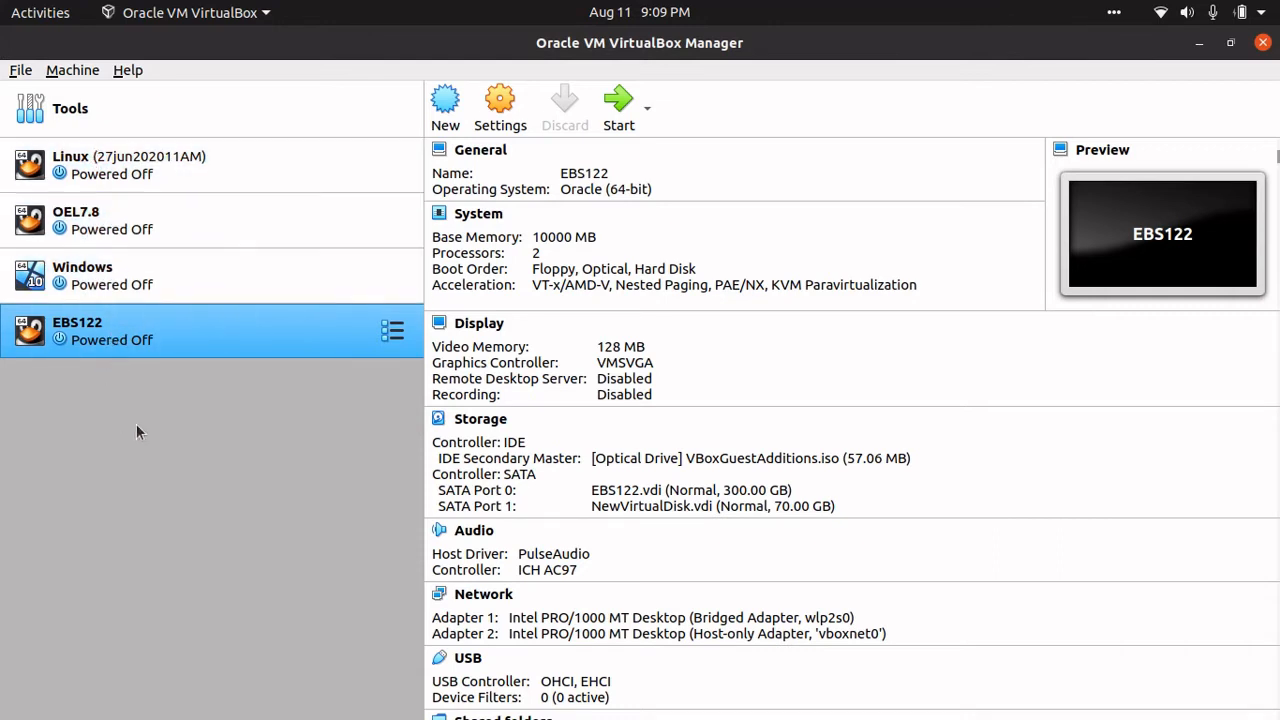
- Start a new virtual machine named CentosLinux7 and inspect its machine folder path
{"action": "left_click", "coordinate": [447, 108]}
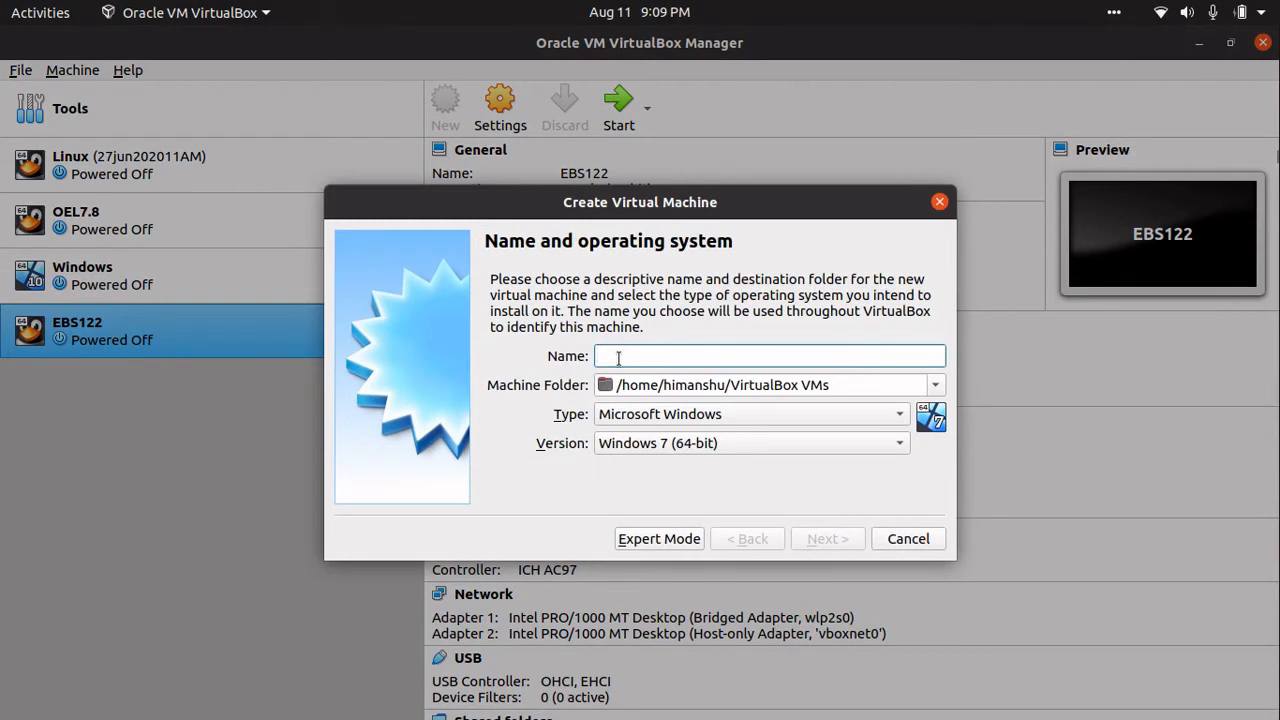
{"action": "type", "text": "Centos"}
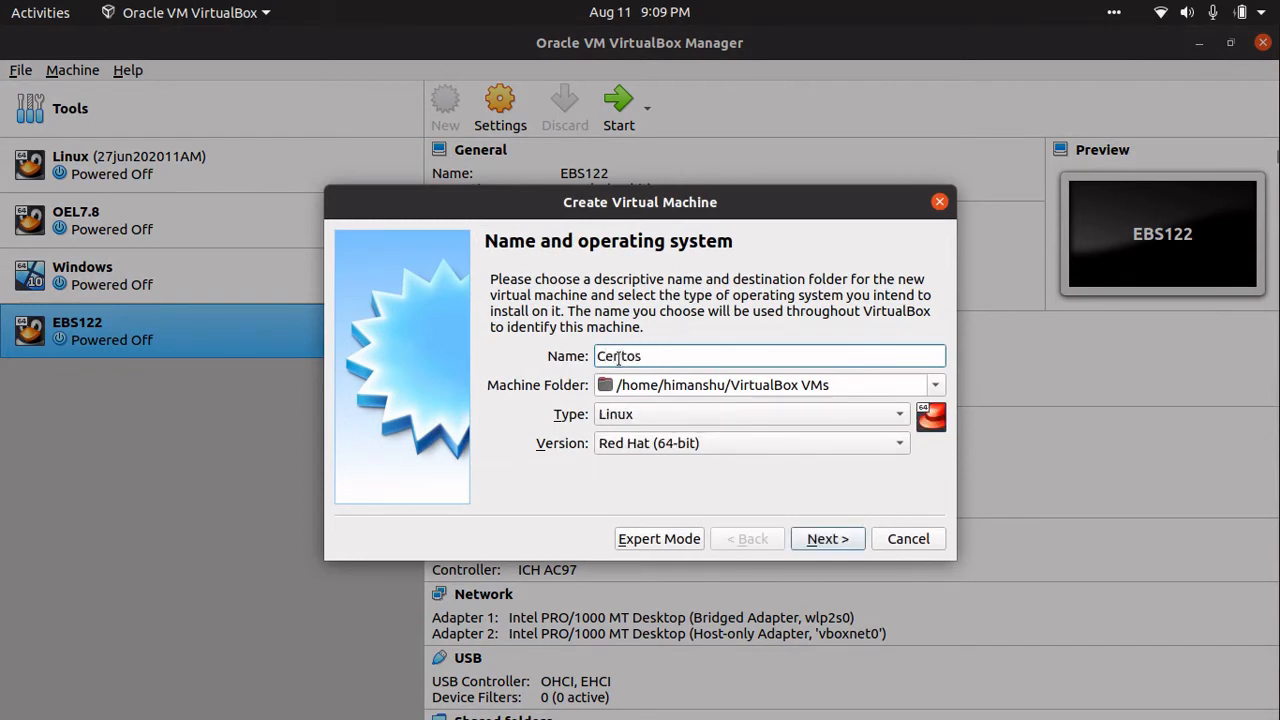
{"action": "type", "text": "Linux7"}
{"action": "mouse_move", "coordinate": [600, 385]}
{"action": "left_mouse_down"}
{"action": "mouse_move", "coordinate": [824, 402]}
{"action": "mouse_move", "coordinate": [580, 388]}
{"action": "left_mouse_up"}
{"action": "left_click", "coordinate": [825, 386]}
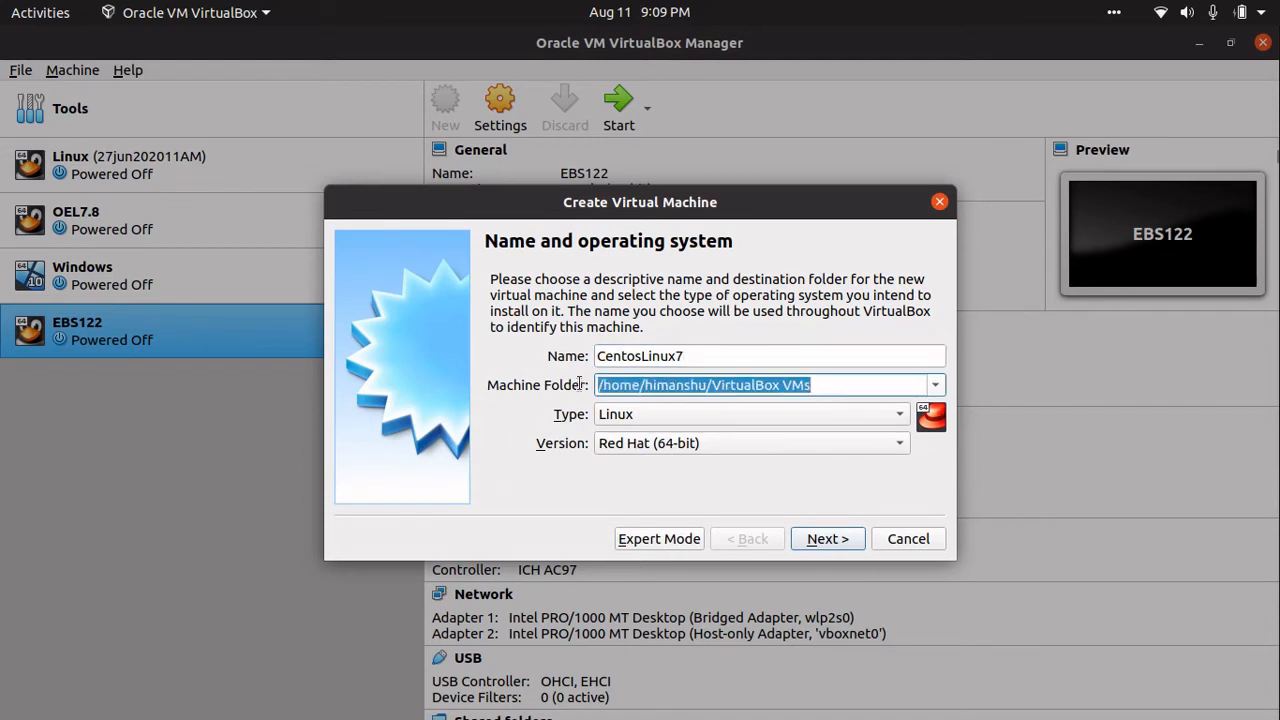
{"action": "left_click", "coordinate": [816, 388]}
{"action": "left_click_drag", "start_coordinate": [816, 388], "coordinate": [592, 390]}
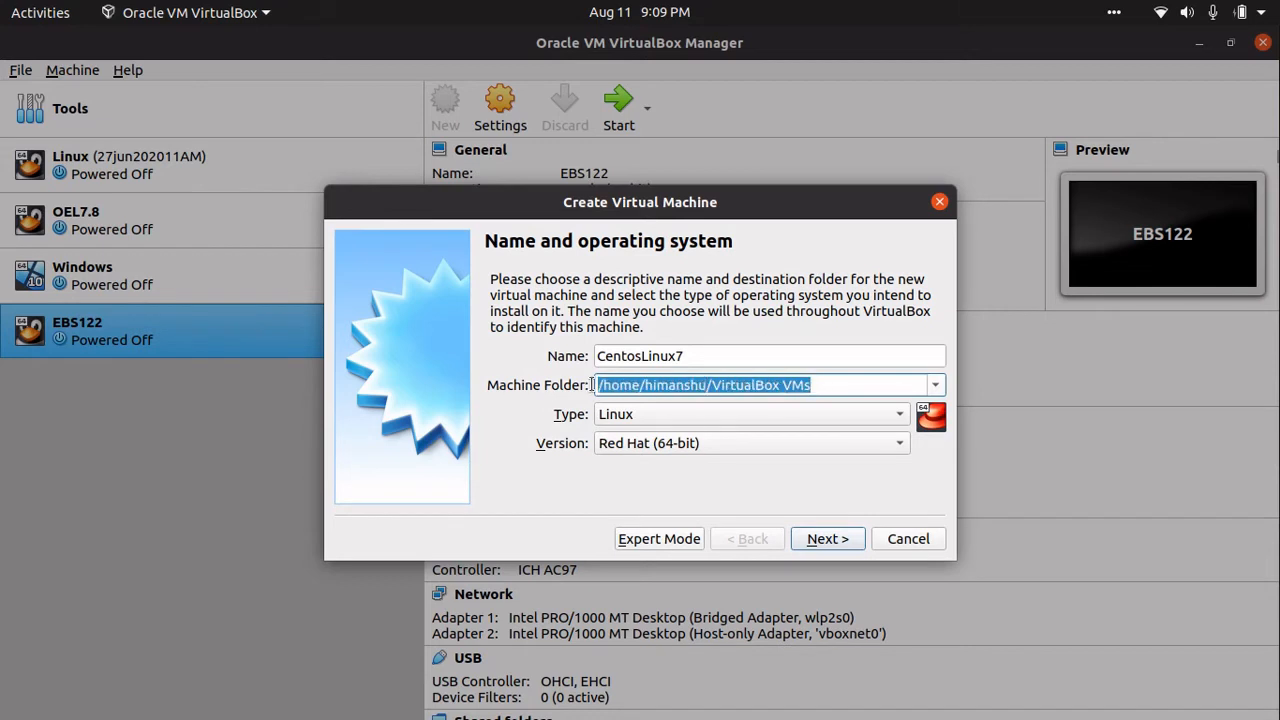
{"action": "left_click", "coordinate": [841, 386]}
{"action": "mouse_move", "coordinate": [841, 386]}
{"action": "left_mouse_down"}
{"action": "mouse_move", "coordinate": [597, 388]}
{"action": "mouse_move", "coordinate": [823, 386]}
{"action": "left_mouse_up"}
{"action": "left_click", "coordinate": [598, 386]}
{"action": "mouse_move", "coordinate": [3, 490]}
{"action": "mouse_move", "coordinate": [2, 205]}
{"action": "left_click", "coordinate": [775, 352]}
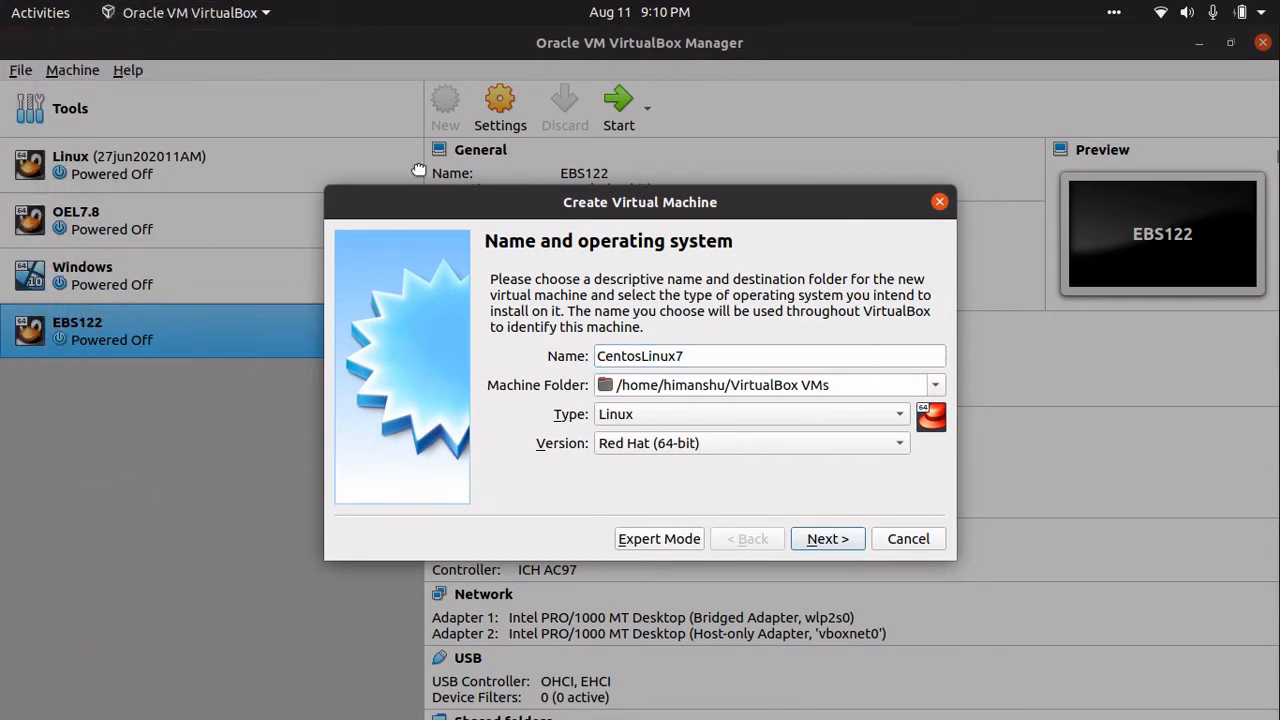
{"action": "left_click", "coordinate": [873, 386]}
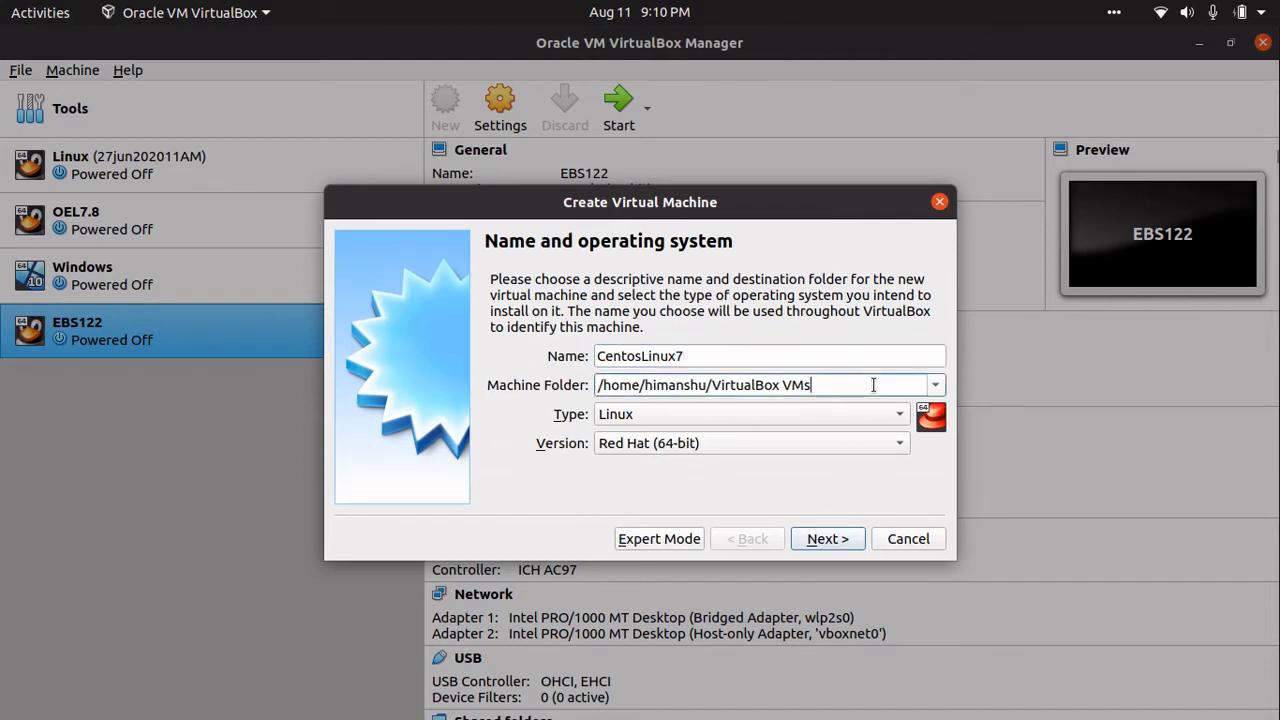
{"action": "left_click_drag", "start_coordinate": [871, 386], "coordinate": [565, 373]}
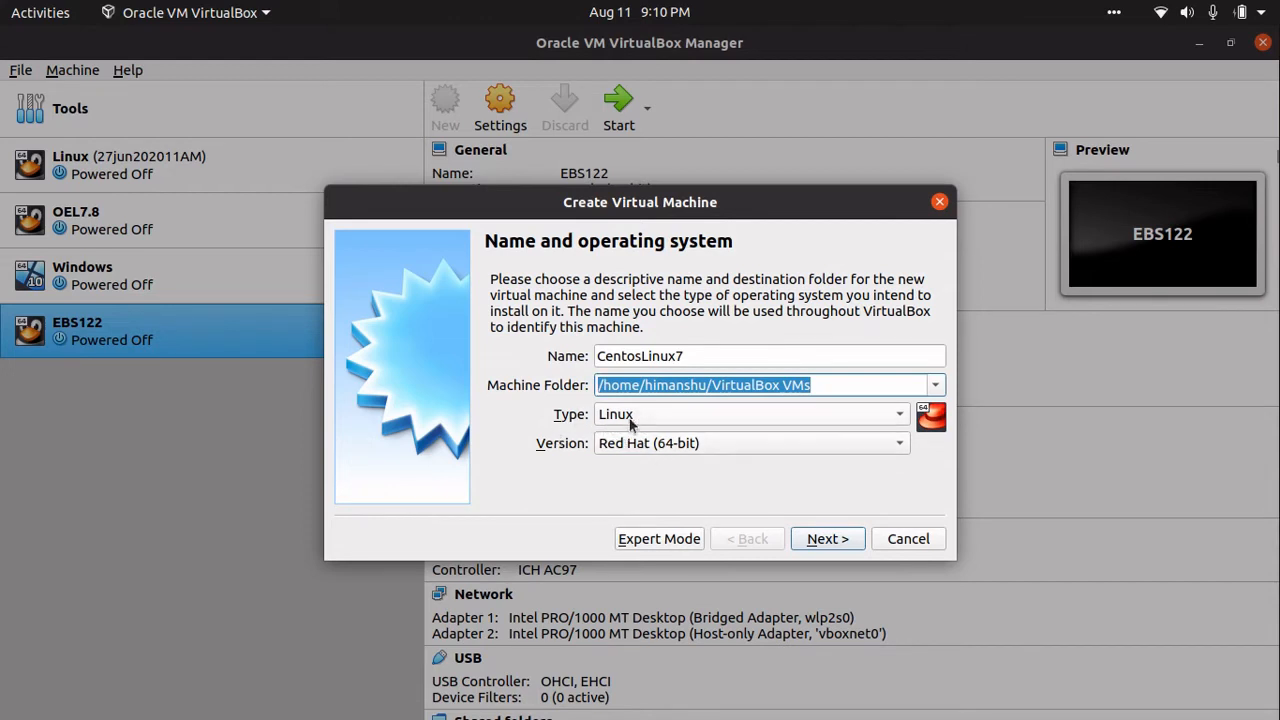
{"action": "left_click_drag", "start_coordinate": [598, 356], "coordinate": [676, 357]}
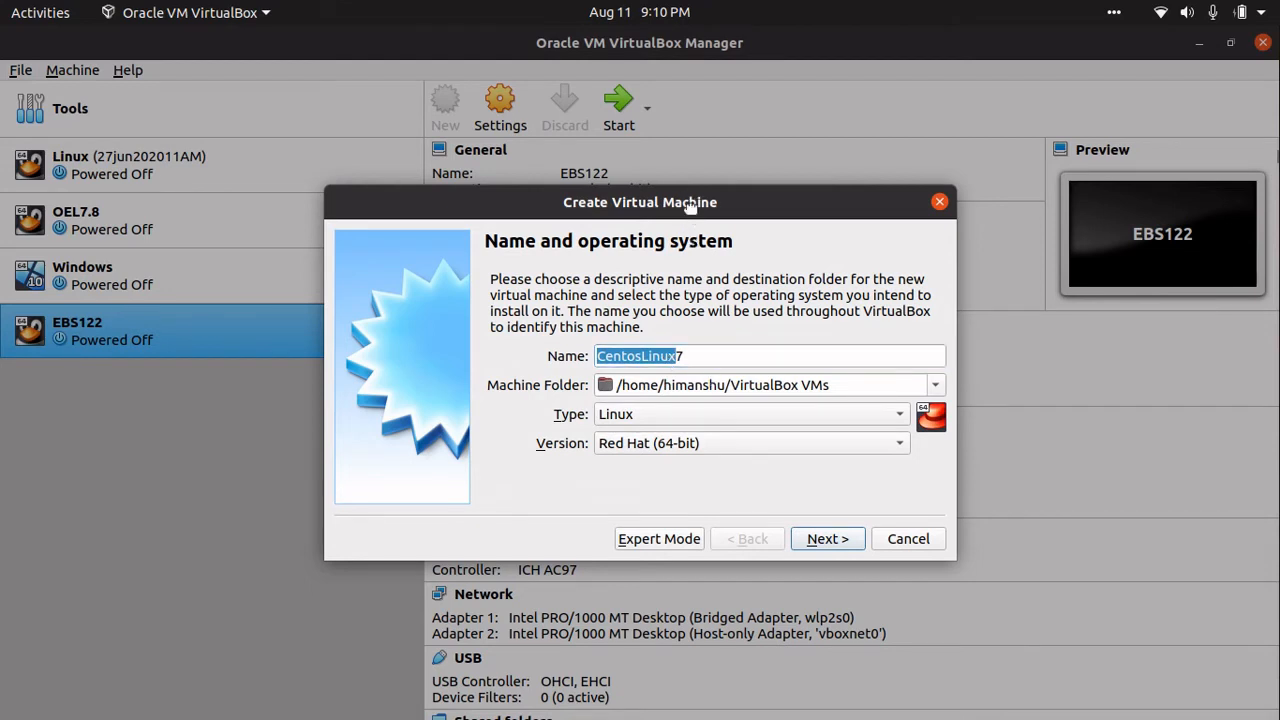
- Keep type Linux and version Red Hat (64-bit), then advance the wizard
{"action": "left_click", "coordinate": [646, 413]}
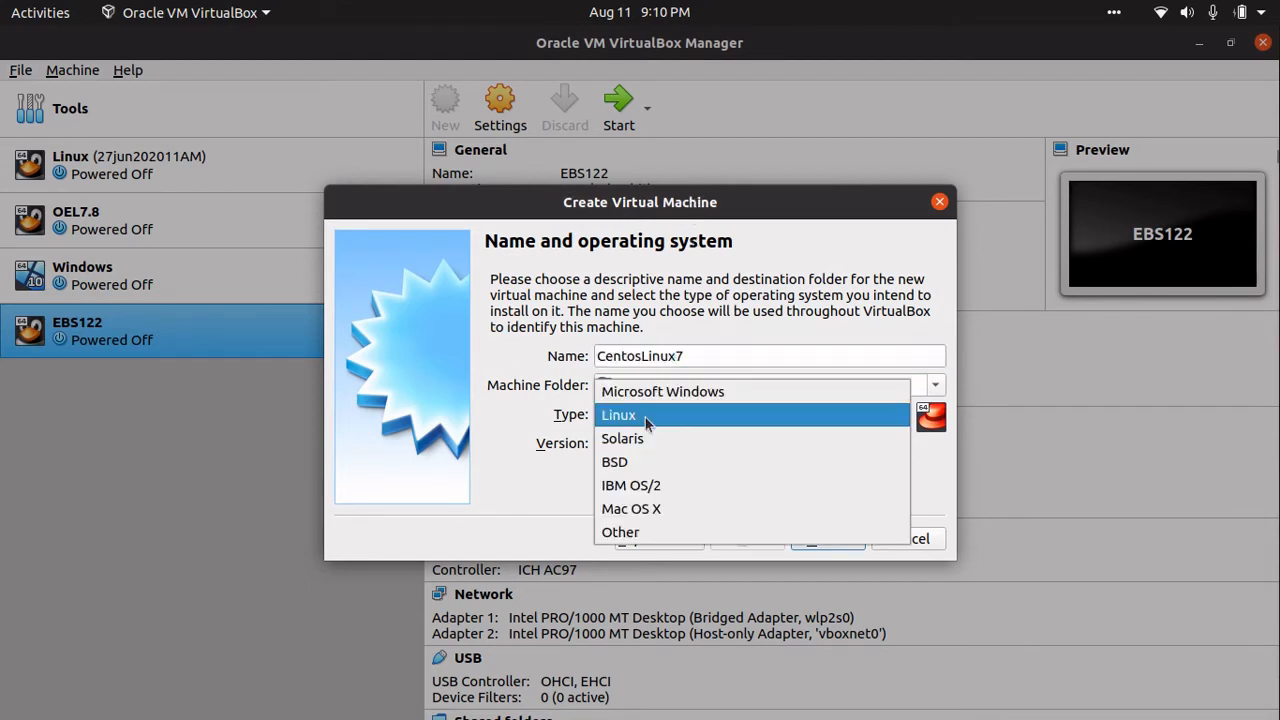
{"action": "left_click", "coordinate": [644, 417]}
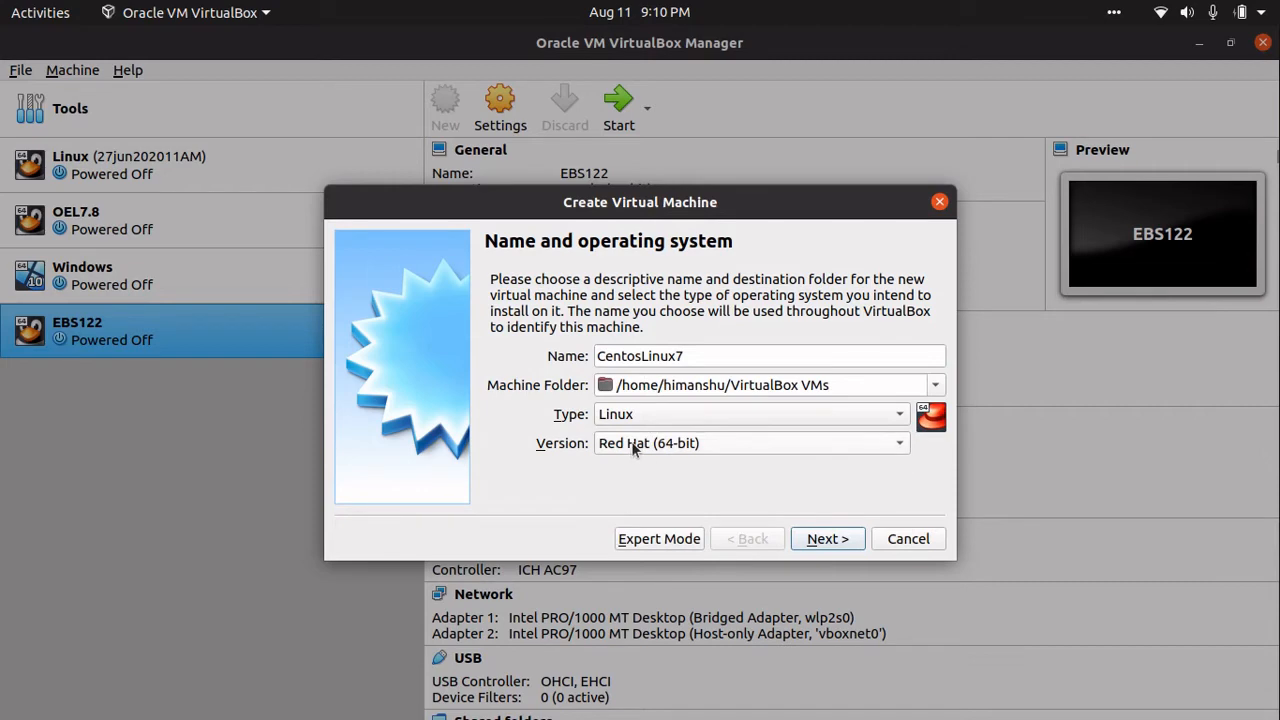
{"action": "left_click", "coordinate": [658, 445]}
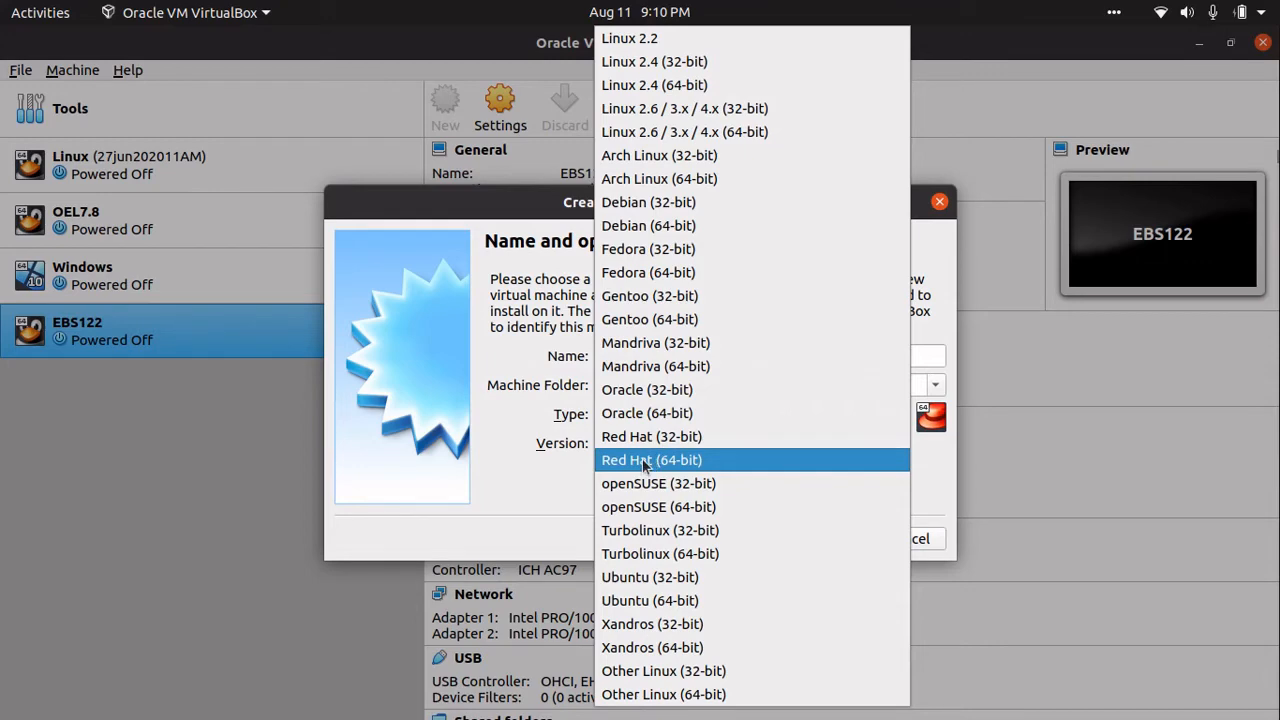
{"action": "left_click", "coordinate": [645, 462]}
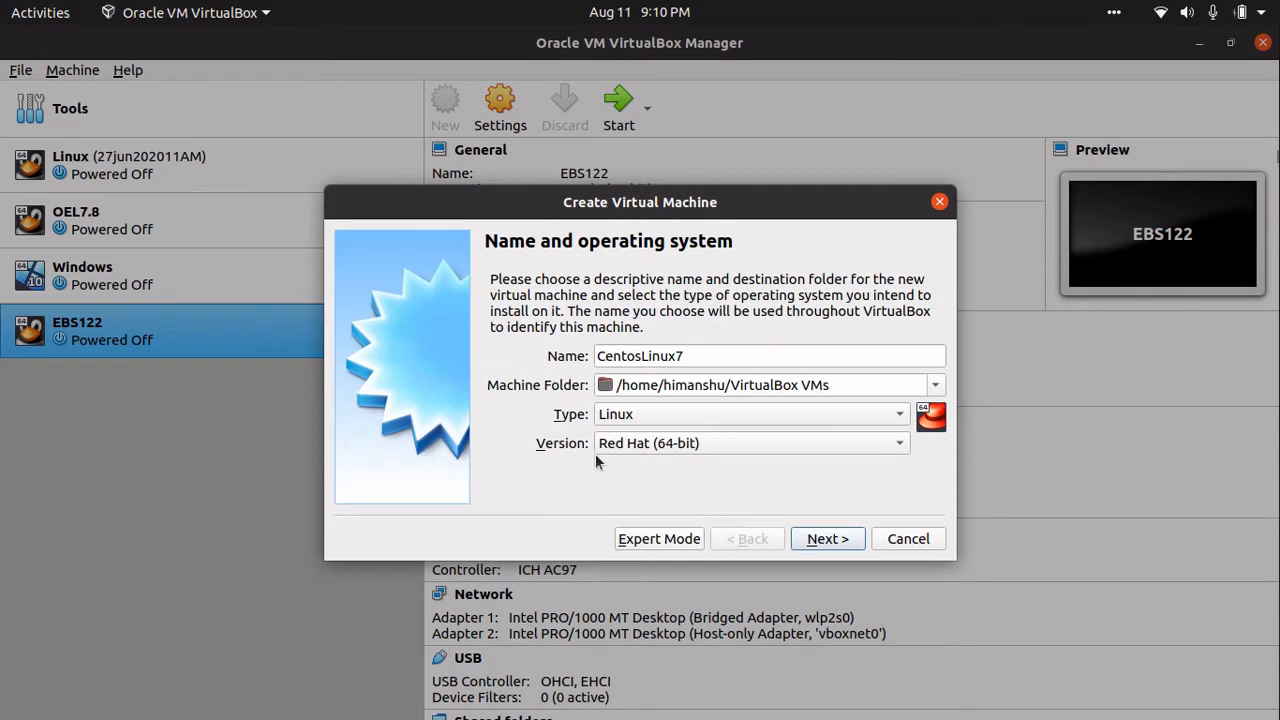
{"action": "left_click", "coordinate": [812, 542]}
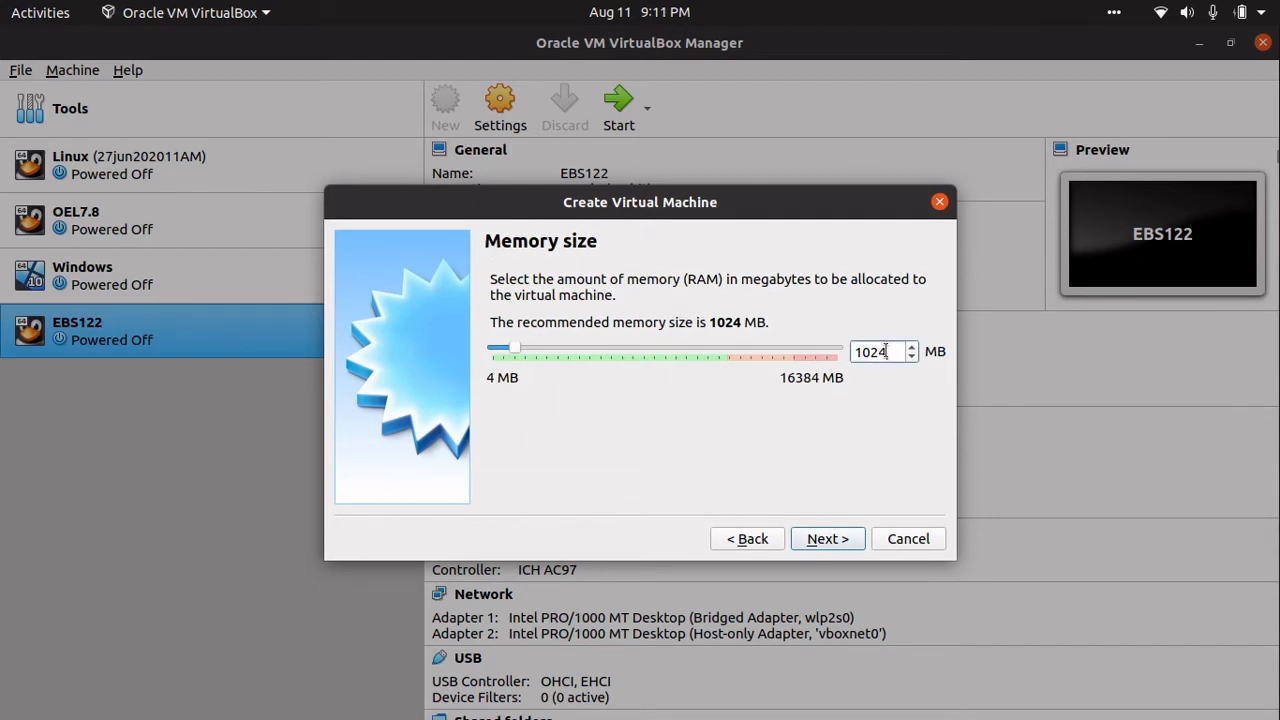
- Replace 1024 MB with 3000, nudge the memory to 3173 MB, and continue
{"action": "left_click_drag", "start_coordinate": [889, 352], "coordinate": [848, 356]}
{"action": "type", "text": "3000"}
{"action": "left_click_drag", "start_coordinate": [558, 347], "coordinate": [562, 347]}
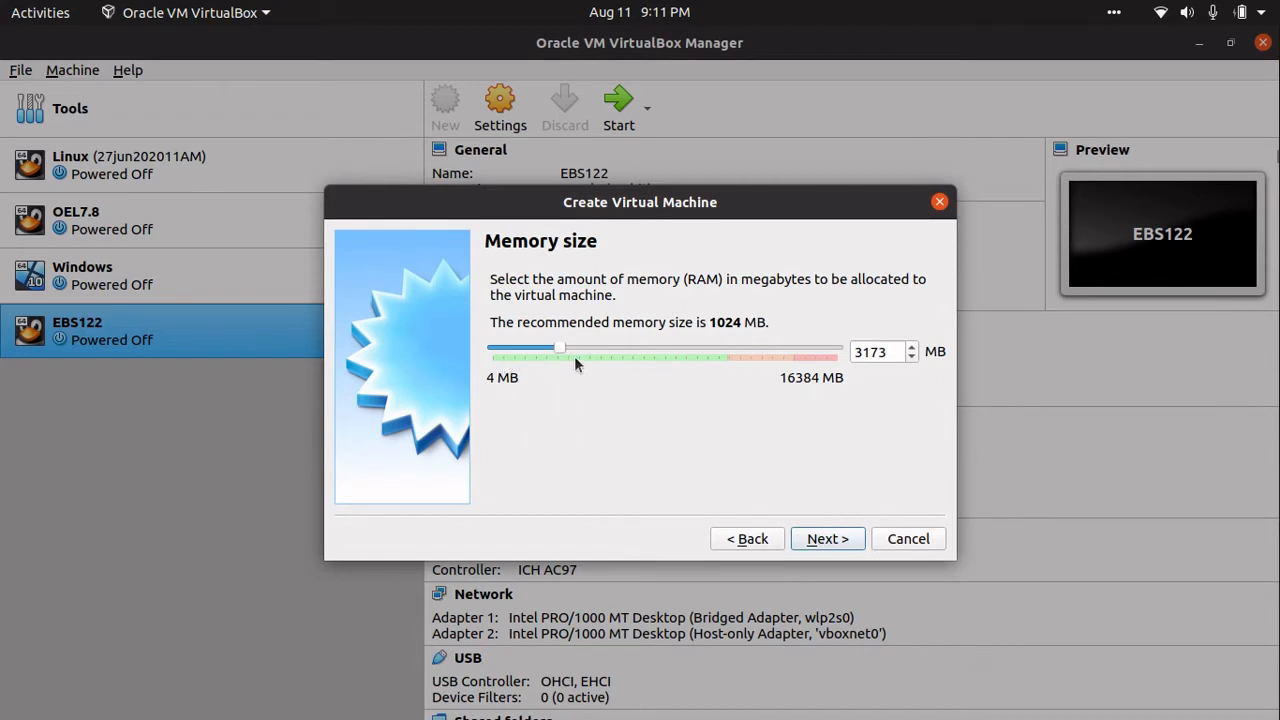
{"action": "left_click", "coordinate": [826, 539]}
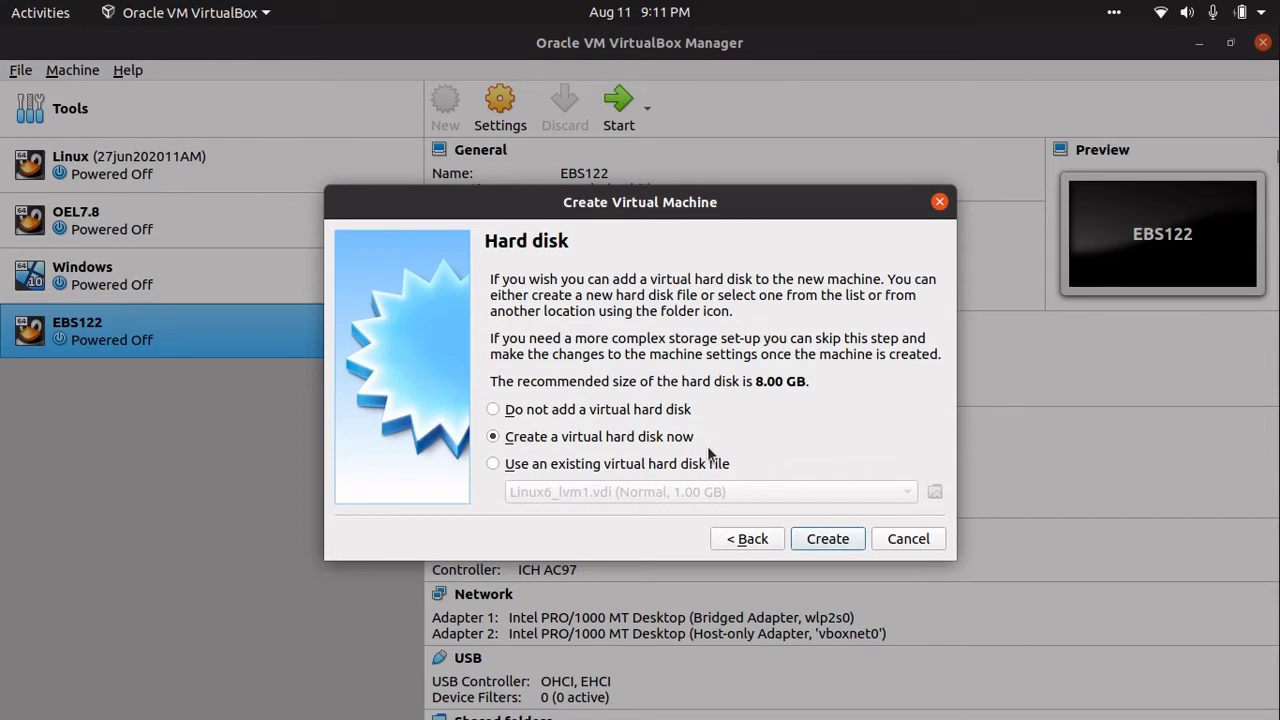
- Choose a new VDI virtual hard disk with dynamic allocation
{"action": "left_click", "coordinate": [830, 540]}
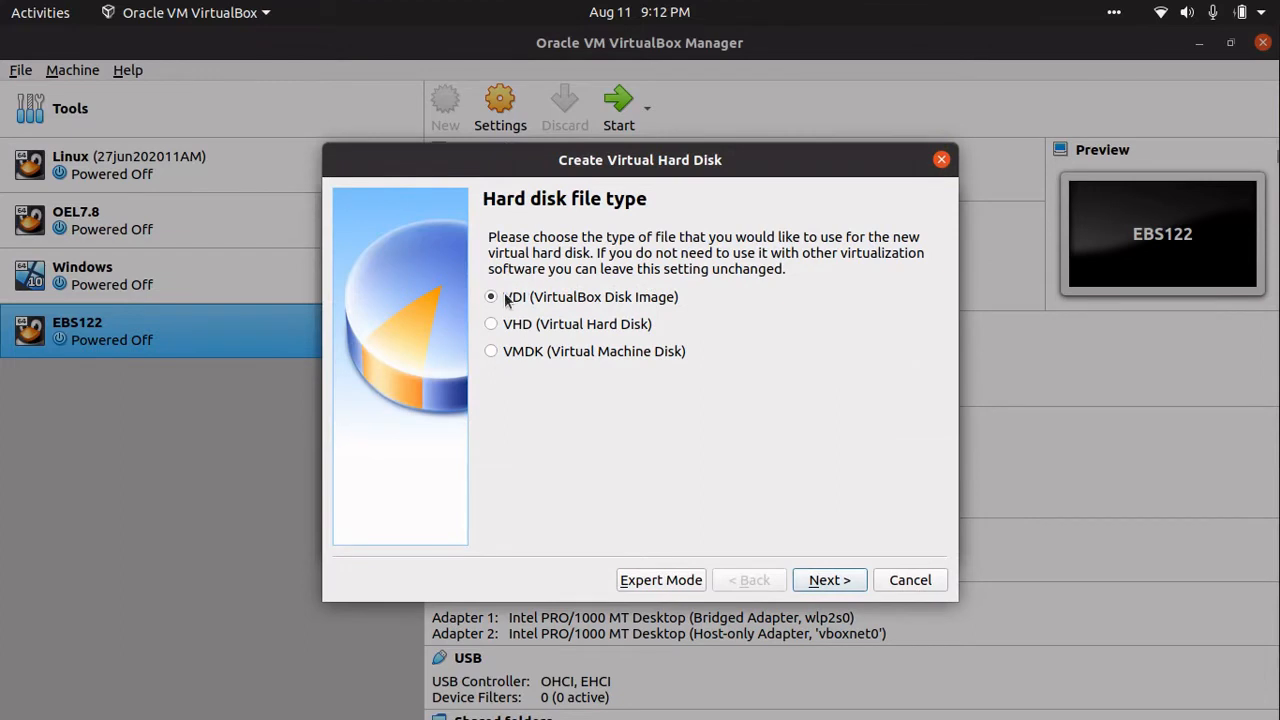
{"action": "left_click", "coordinate": [830, 578]}
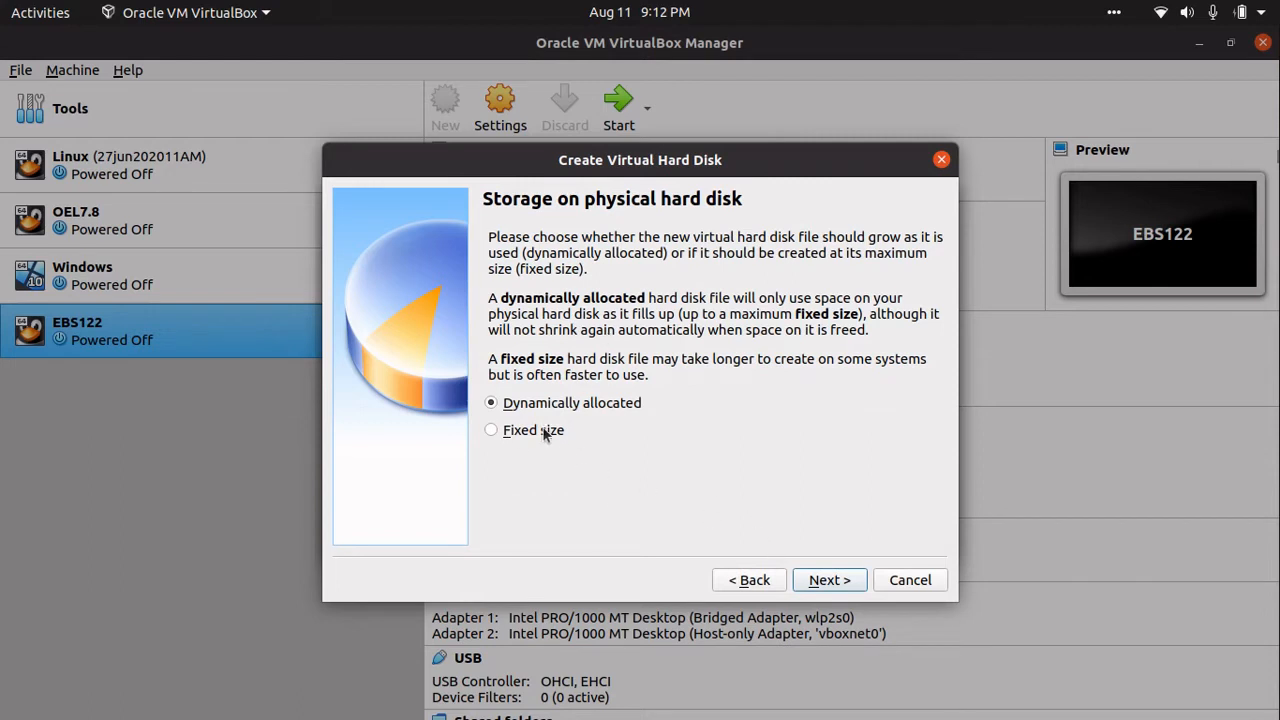
{"action": "left_click", "coordinate": [828, 580]}
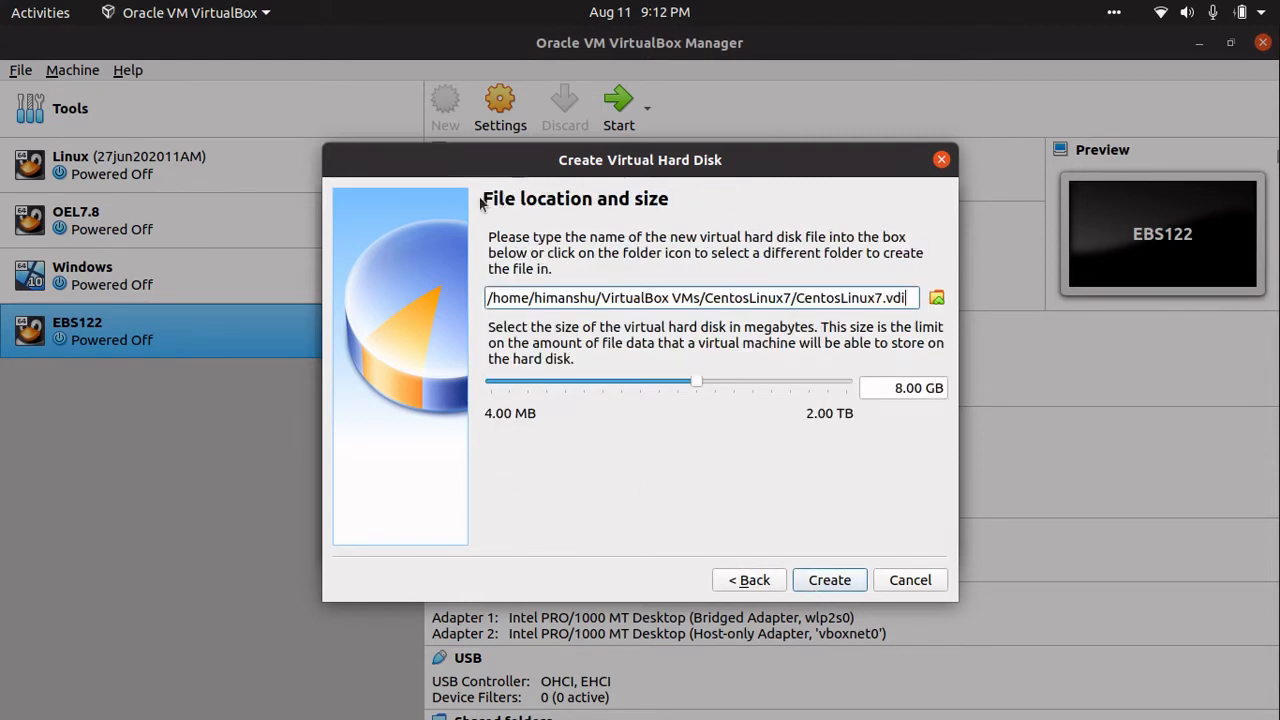
- Set the CentosLinux7.vdi disk size to 10.00 GB and create it
{"action": "left_click_drag", "start_coordinate": [488, 298], "coordinate": [450, 275]}
{"action": "left_click", "coordinate": [908, 298]}
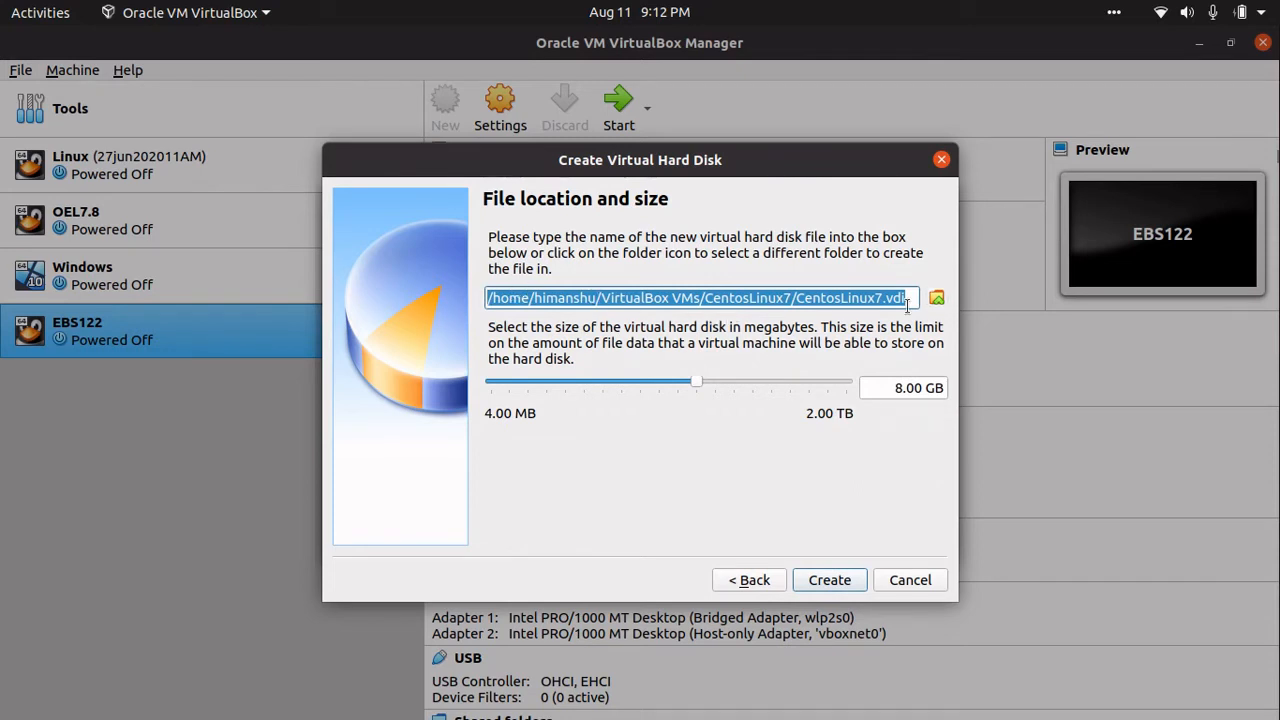
{"action": "left_click", "coordinate": [902, 389]}
{"action": "double_click", "coordinate": [900, 388]}
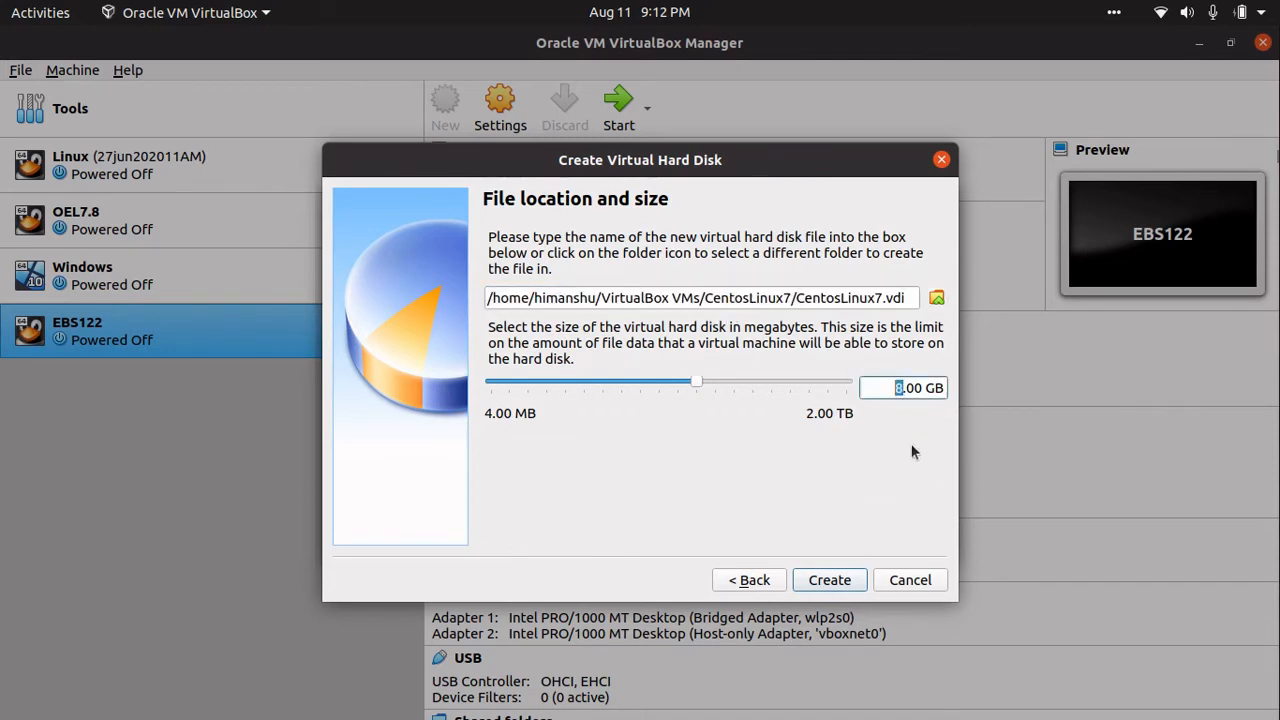
{"action": "type", "text": "10"}
{"action": "left_click_drag", "start_coordinate": [489, 298], "coordinate": [833, 310]}
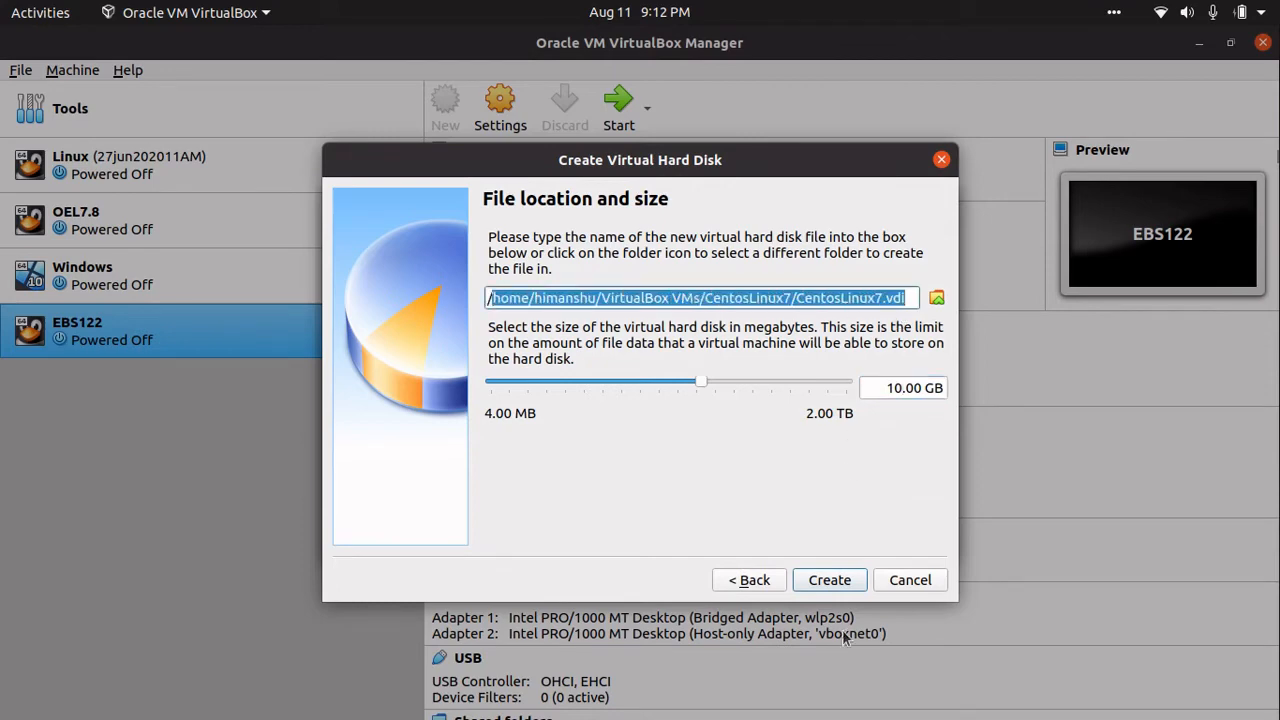
{"action": "left_click", "coordinate": [826, 581]}
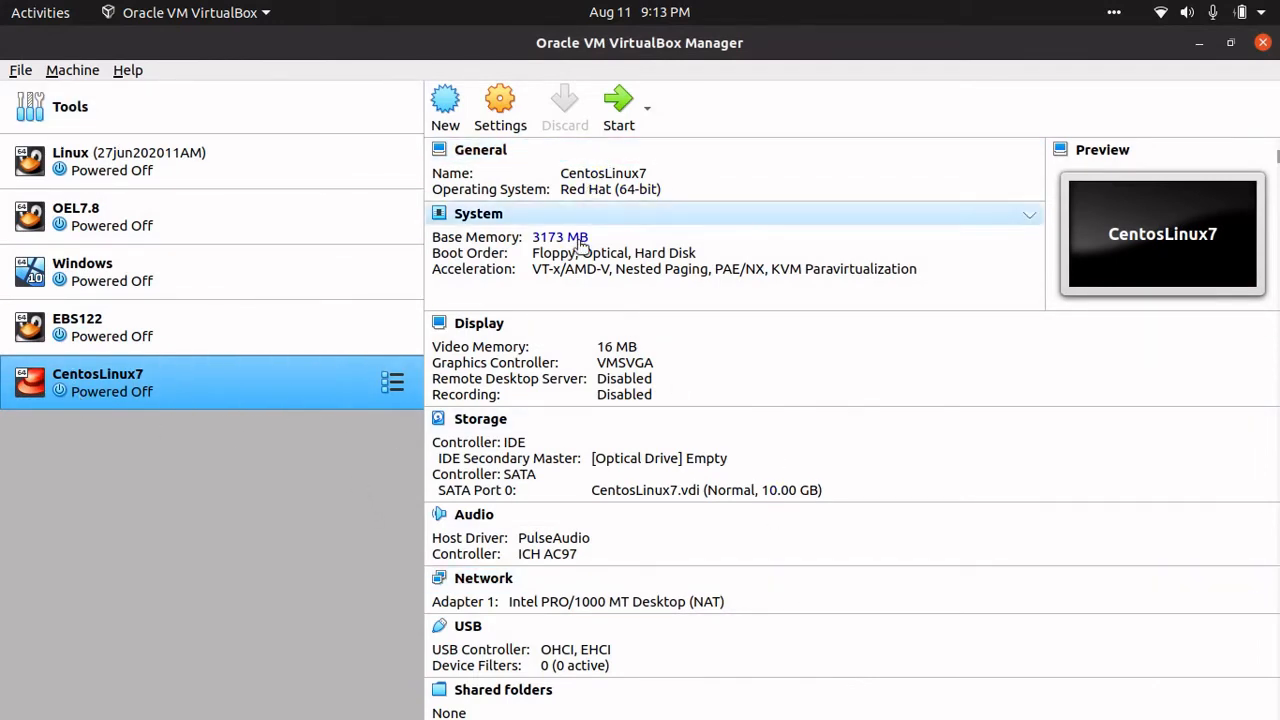
- In CentosLinux7's System settings, raise the Processor(s) count to 2 virtual CPUs
{"action": "scroll", "coordinate": [570, 614], "scroll_direction": "down", "scroll_amount": 1}
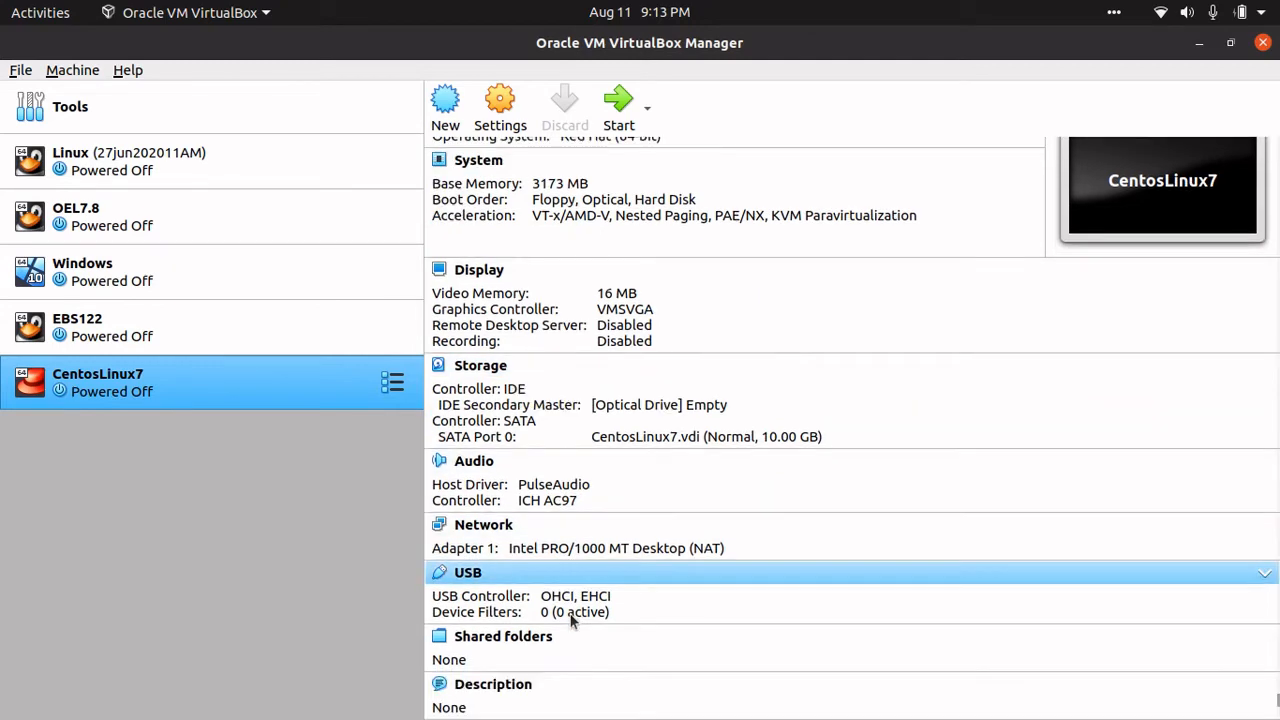
{"action": "scroll", "coordinate": [570, 614], "scroll_direction": "up", "scroll_amount": 1}
{"action": "left_click", "coordinate": [499, 115]}
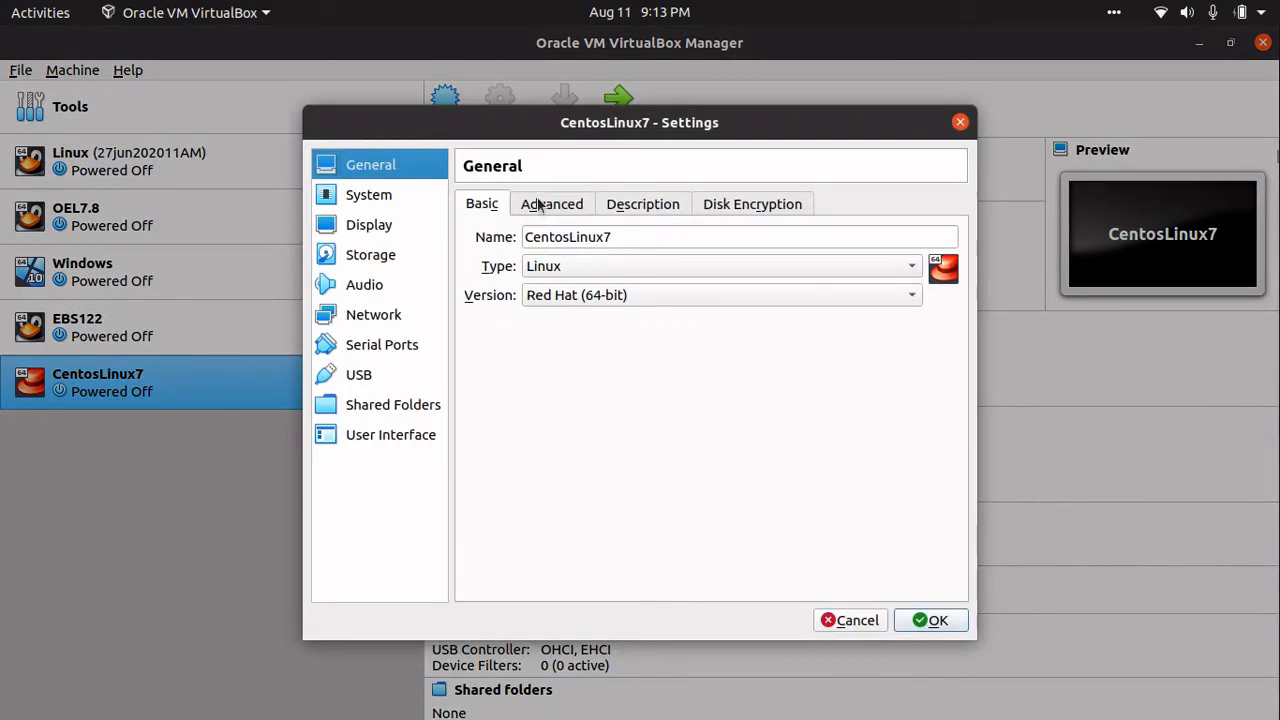
{"action": "left_click", "coordinate": [540, 204]}
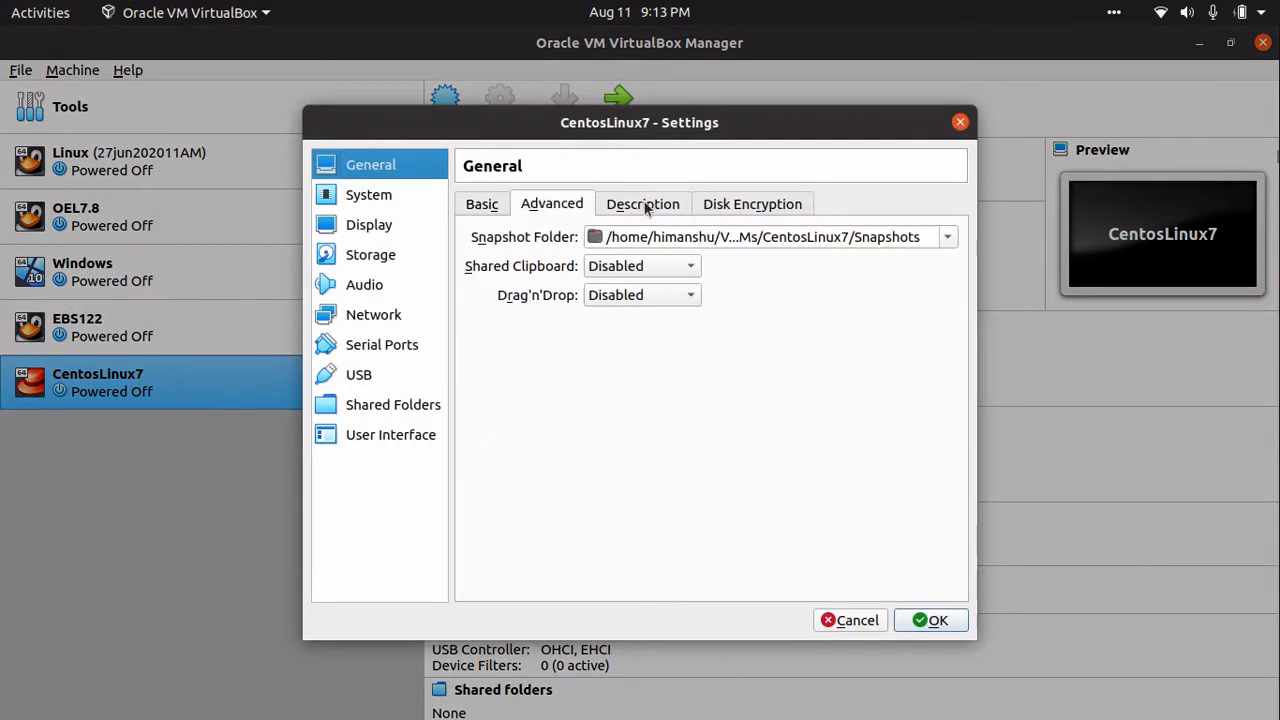
{"action": "left_click", "coordinate": [646, 206]}
{"action": "left_click", "coordinate": [365, 195]}
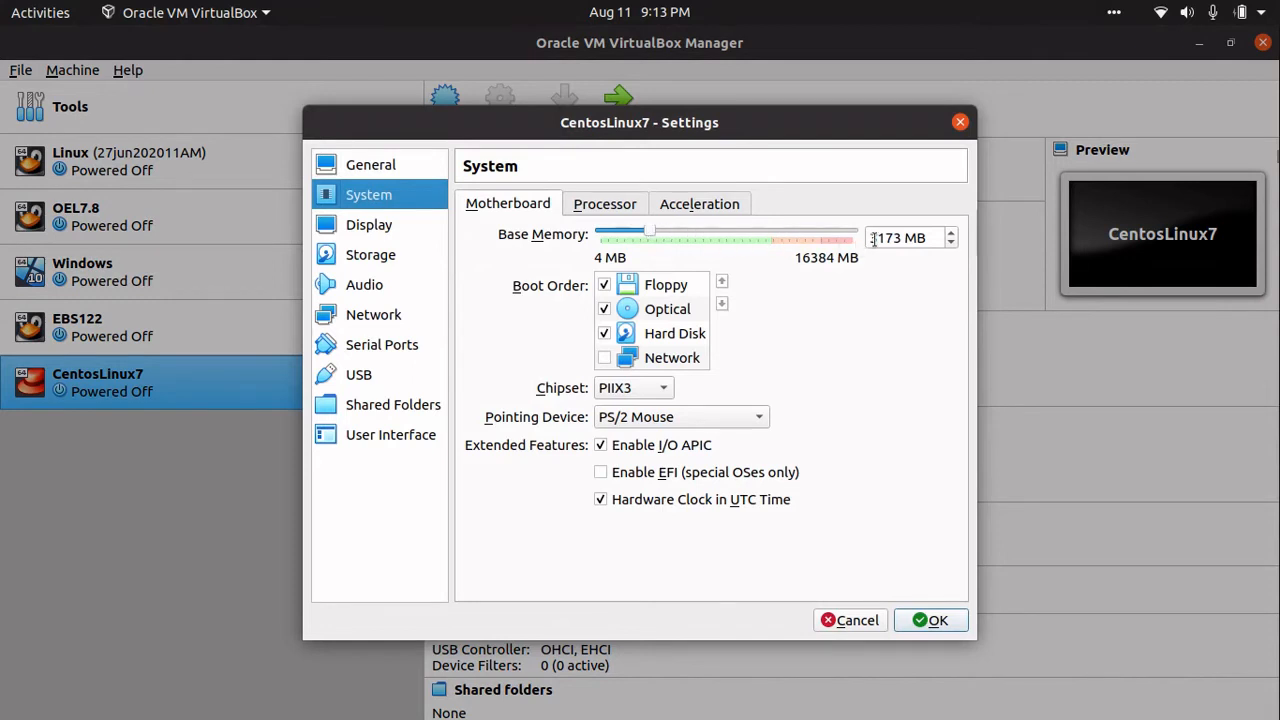
{"action": "left_click", "coordinate": [605, 208]}
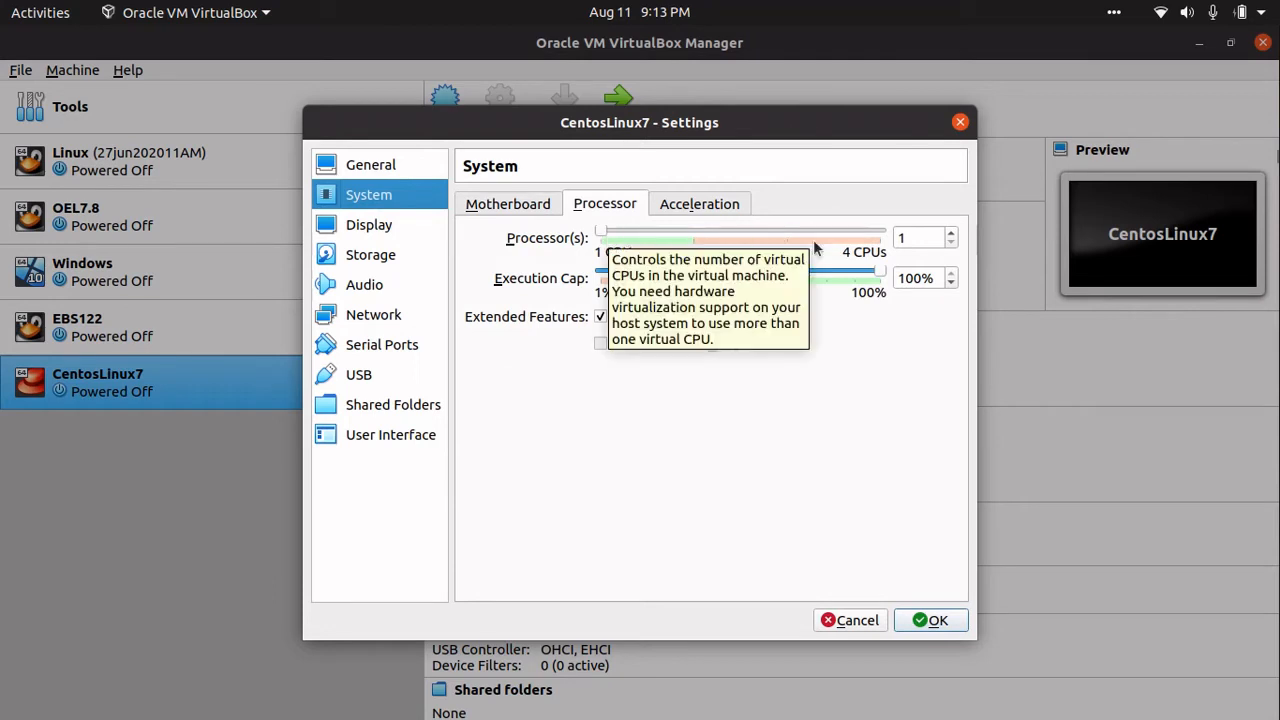
{"action": "left_click", "coordinate": [949, 236]}
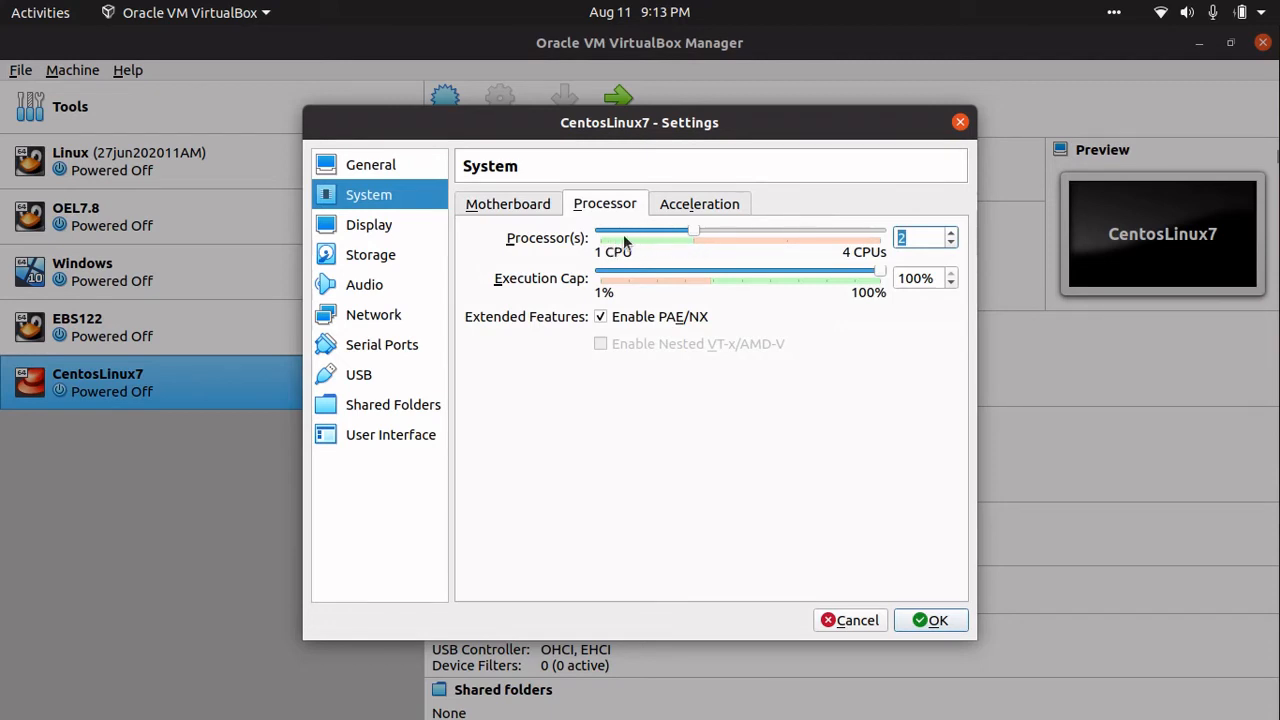
{"action": "left_click", "coordinate": [697, 204]}
{"action": "left_click", "coordinate": [527, 208]}
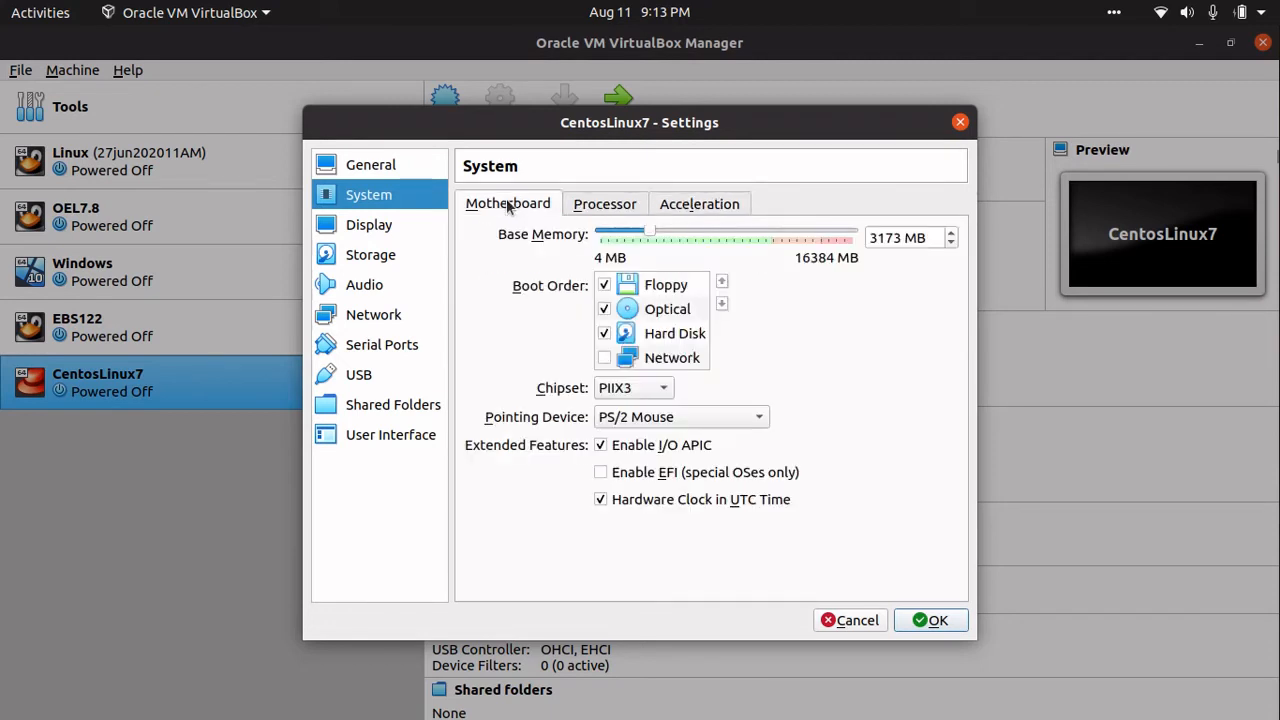
- Set the Display video memory to 128 MB
{"action": "left_click", "coordinate": [366, 228]}
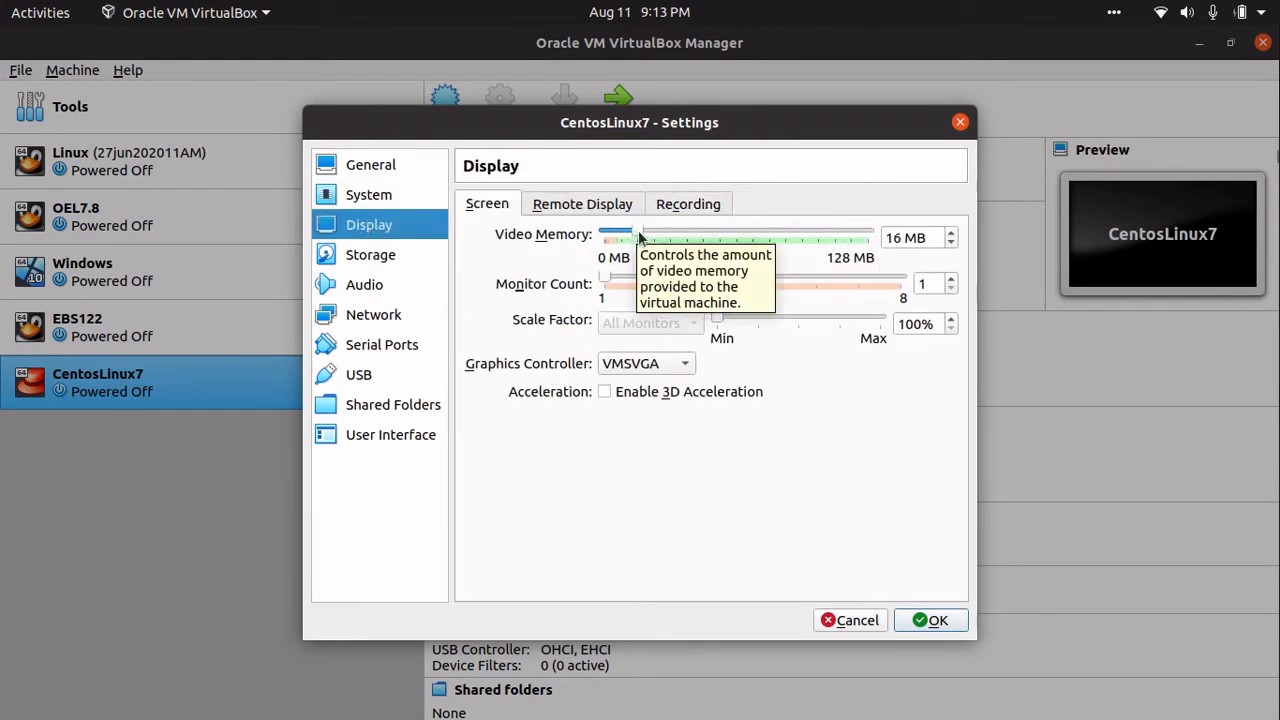
{"action": "left_click_drag", "start_coordinate": [640, 236], "coordinate": [877, 246]}
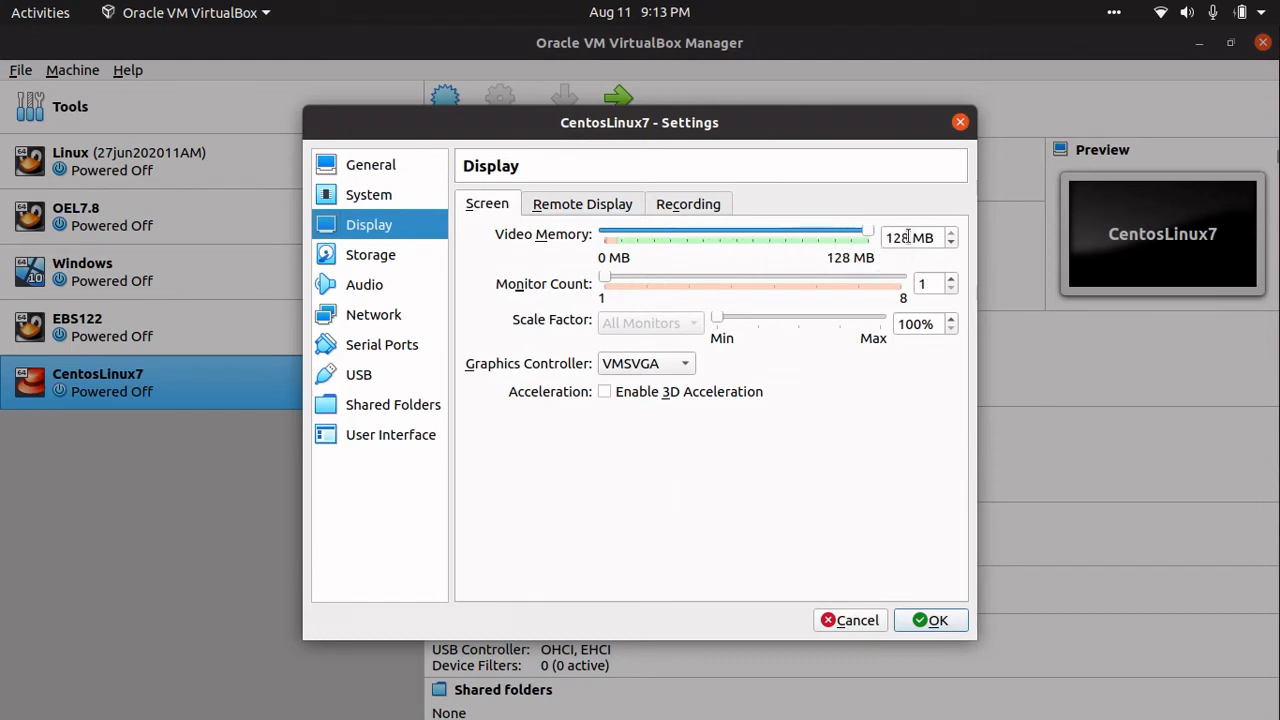
{"action": "double_click", "coordinate": [907, 237]}
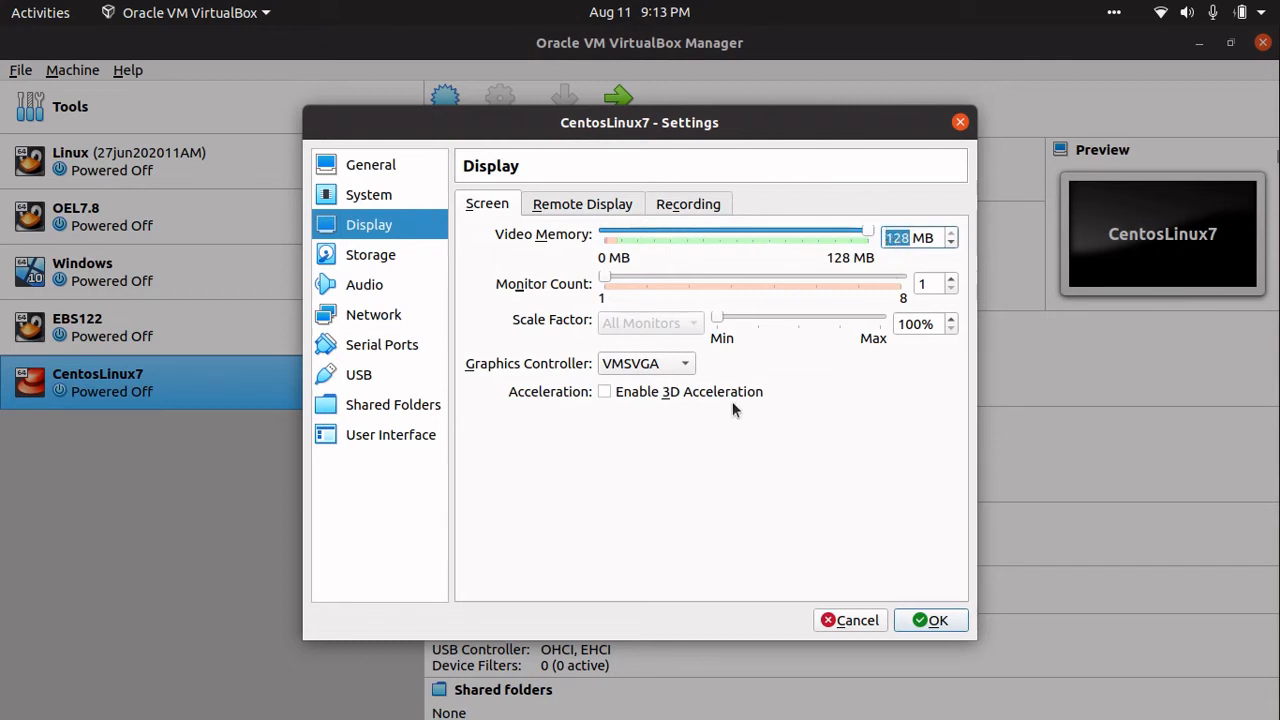
{"action": "left_click", "coordinate": [568, 205]}
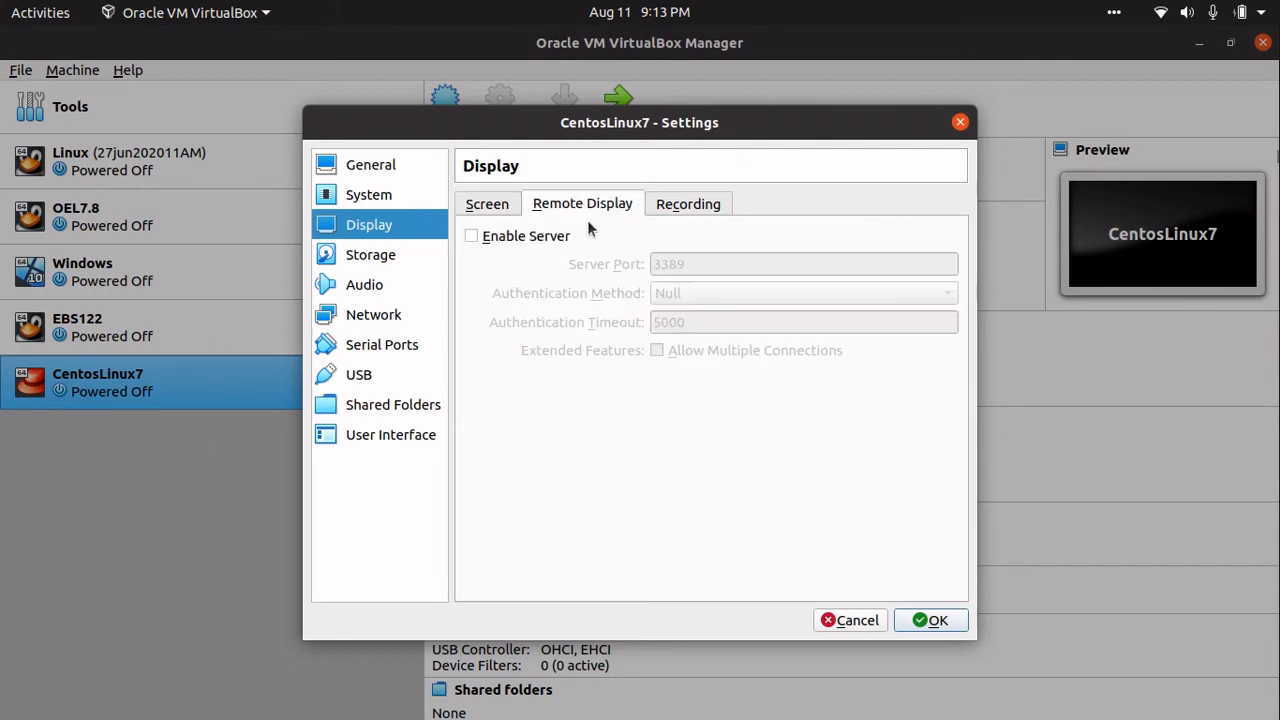
- In Storage settings, select the empty IDE optical drive below CentosLinux7.vdi
{"action": "left_click", "coordinate": [355, 256]}
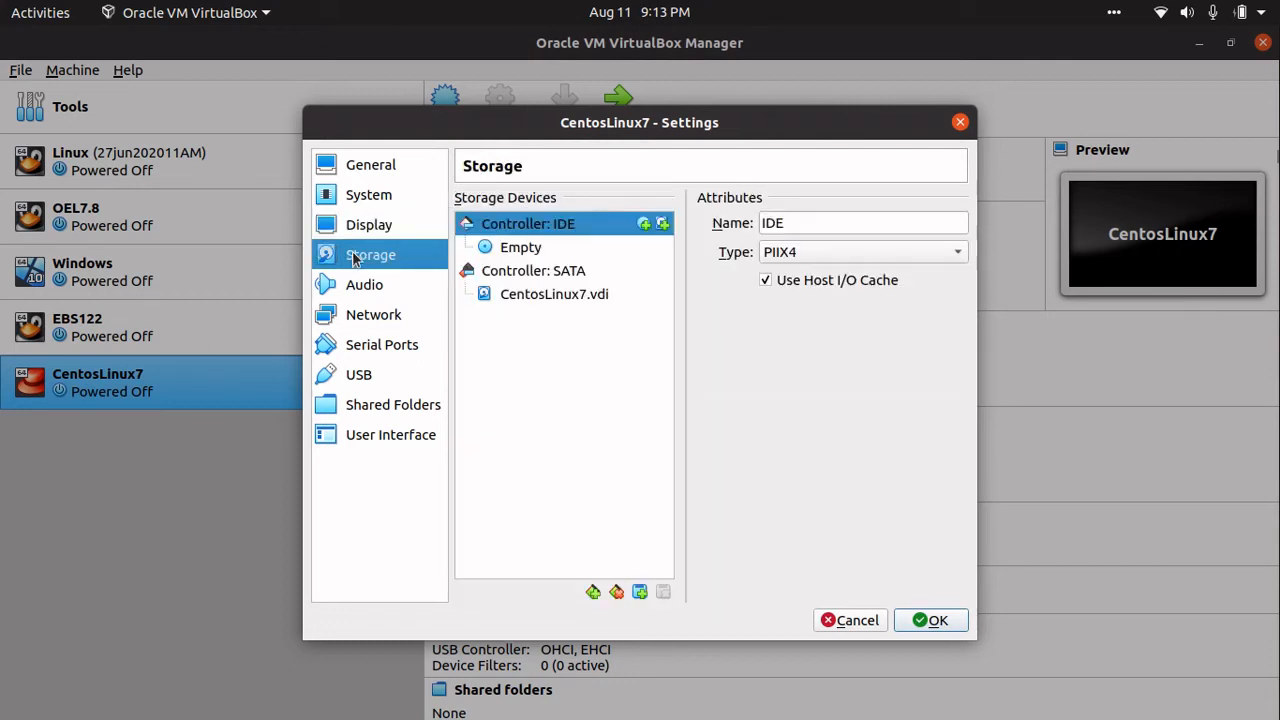
{"action": "left_click", "coordinate": [545, 296]}
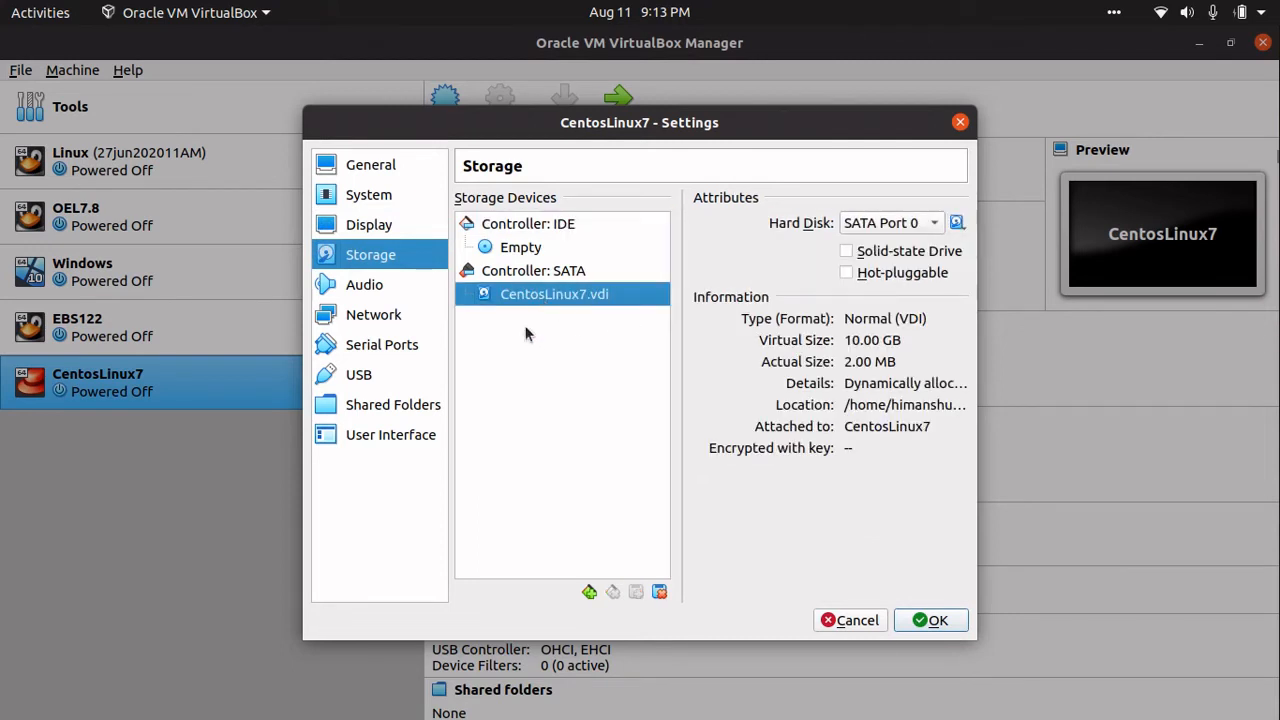
{"action": "left_click", "coordinate": [524, 254]}
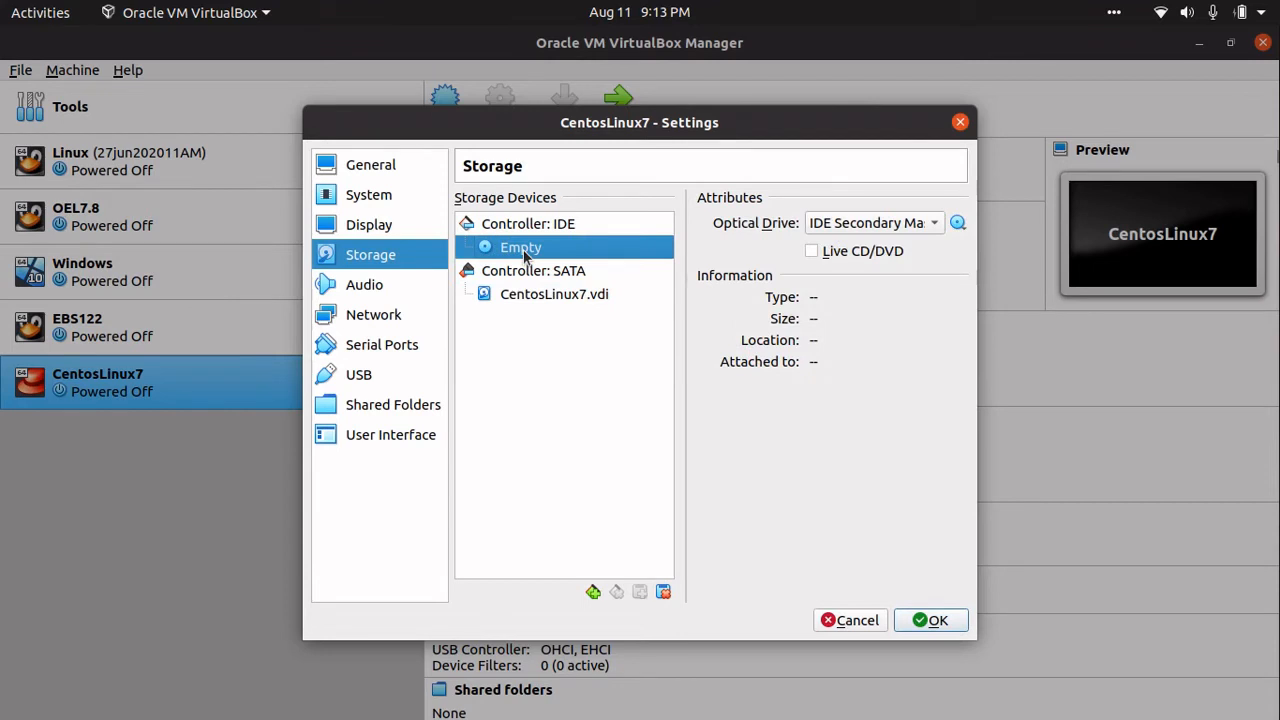
{"action": "mouse_move", "coordinate": [524, 254]}
{"action": "left_mouse_down"}
{"action": "mouse_move", "coordinate": [655, 335]}
{"action": "mouse_move", "coordinate": [472, 240]}
{"action": "mouse_move", "coordinate": [520, 262]}
{"action": "mouse_move", "coordinate": [490, 249]}
{"action": "mouse_move", "coordinate": [502, 237]}
{"action": "mouse_move", "coordinate": [522, 267]}
{"action": "mouse_move", "coordinate": [520, 219]}
{"action": "mouse_move", "coordinate": [540, 264]}
{"action": "mouse_move", "coordinate": [522, 246]}
{"action": "left_mouse_up"}
- Attach CentOS-7-x86_64-DVD-2003.iso from the Downloads CentOS folder to the optical drive
{"action": "left_click_drag", "start_coordinate": [522, 246], "coordinate": [922, 240]}
{"action": "left_click", "coordinate": [960, 226]}
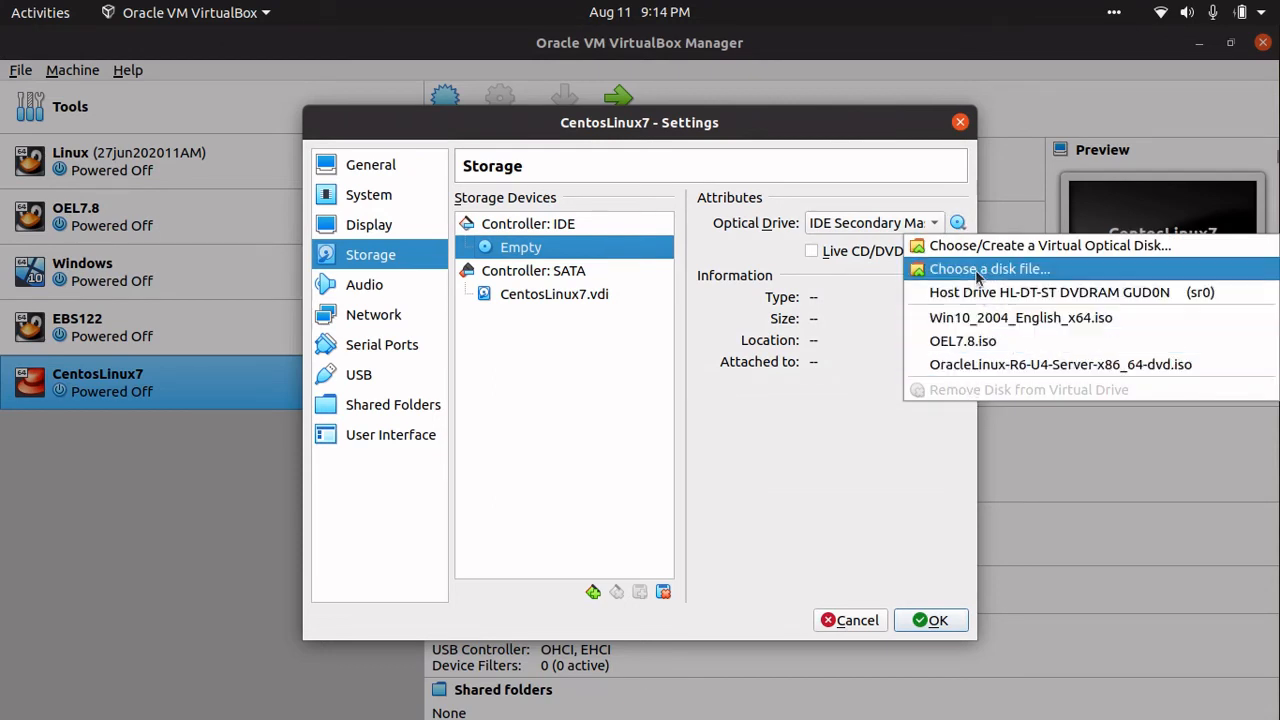
{"action": "left_click", "coordinate": [976, 270]}
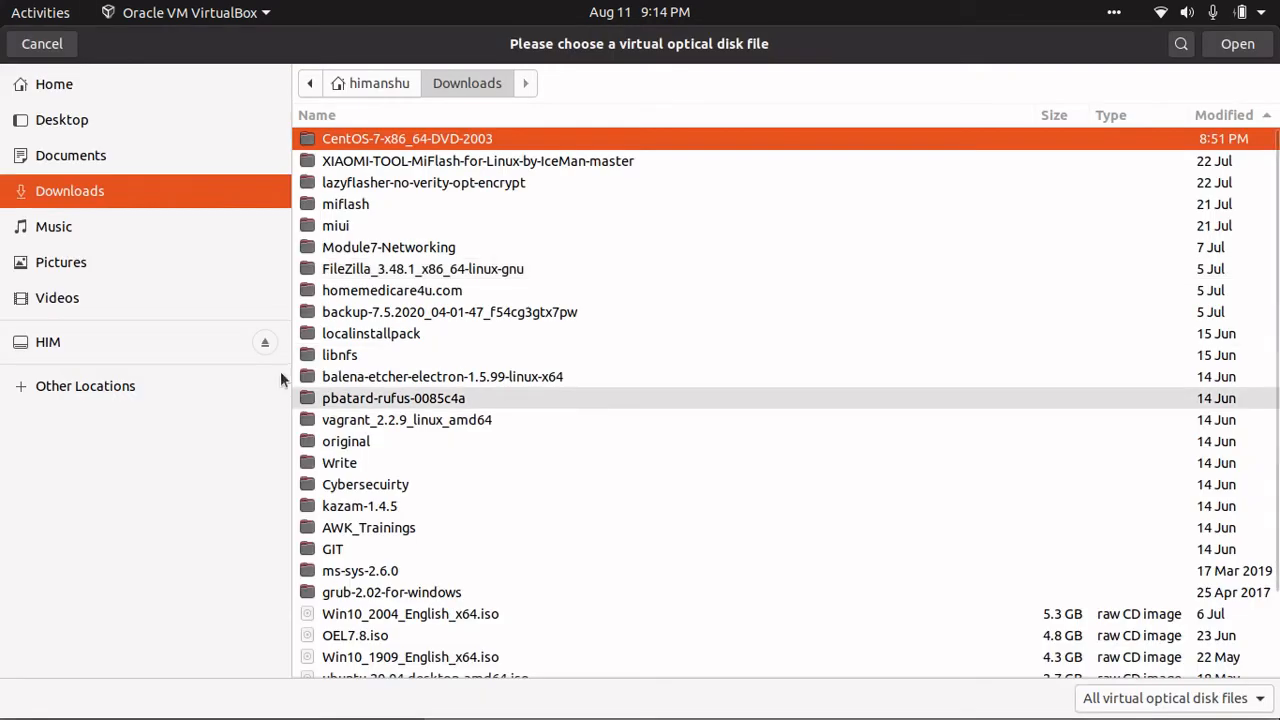
{"action": "double_click", "coordinate": [392, 140]}
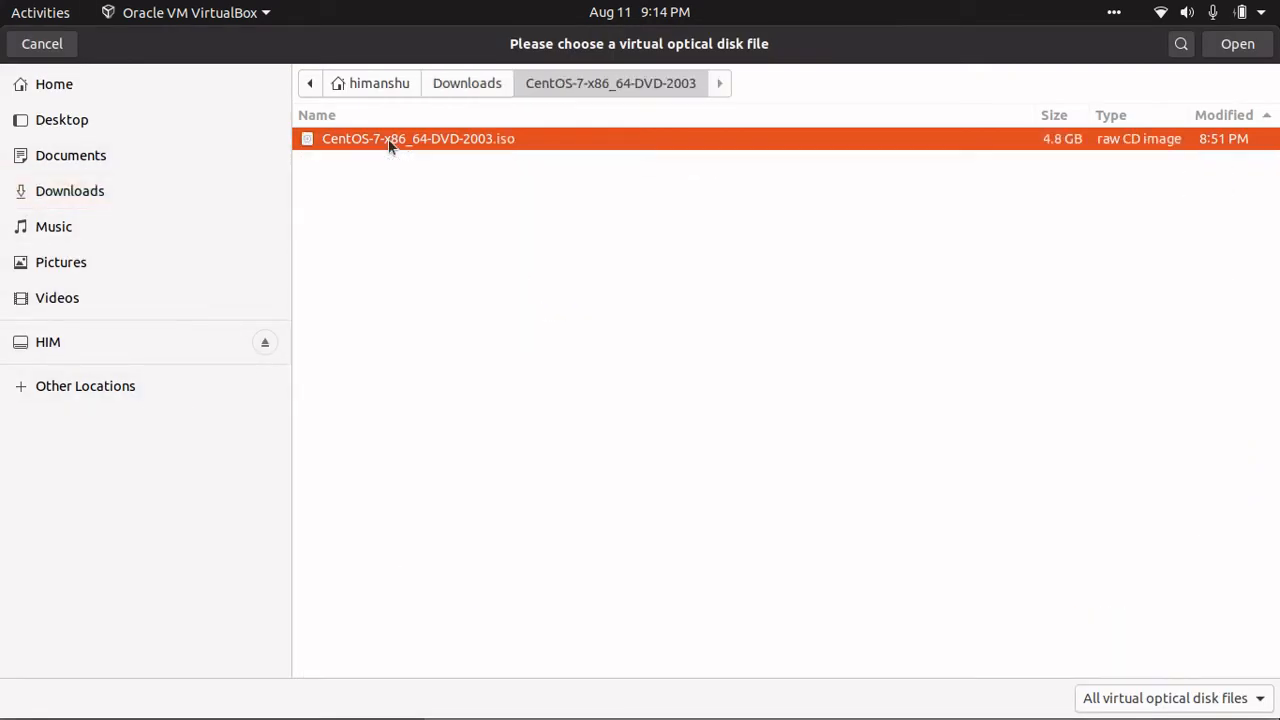
{"action": "double_click", "coordinate": [384, 138]}
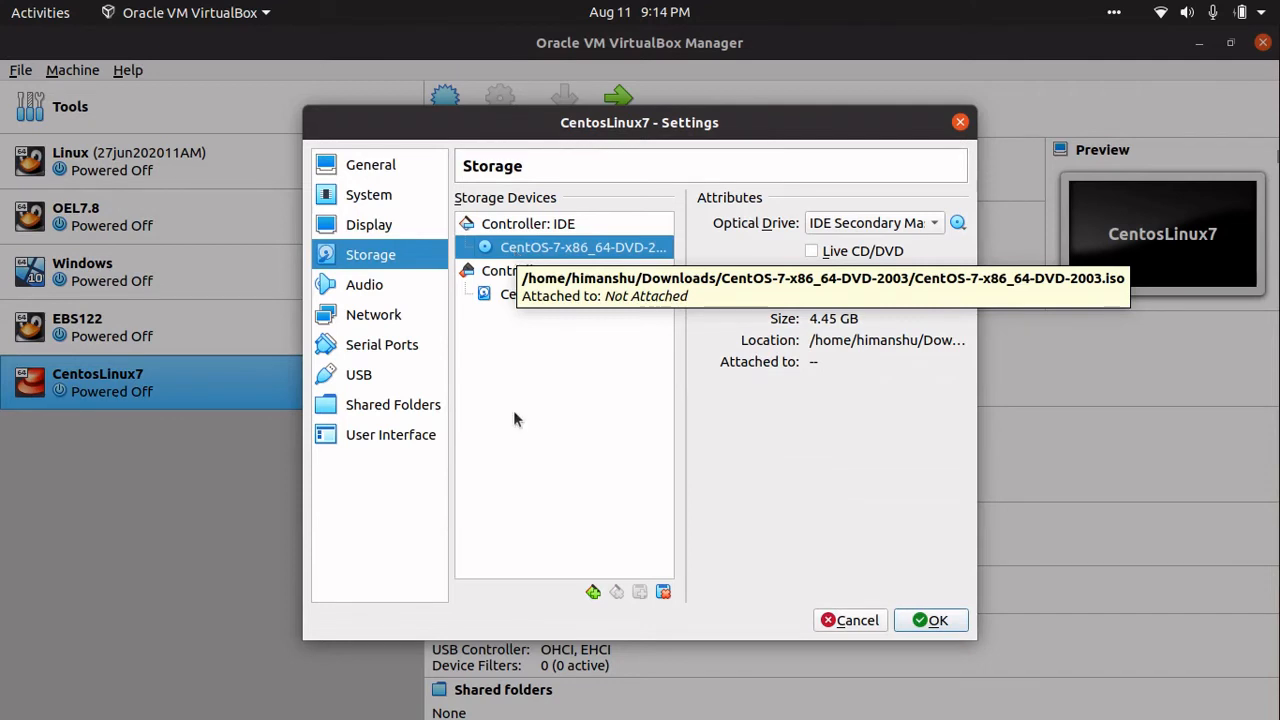
- Set Network Adapter 1 to be attached as a Bridged Adapter
{"action": "left_click", "coordinate": [368, 287]}
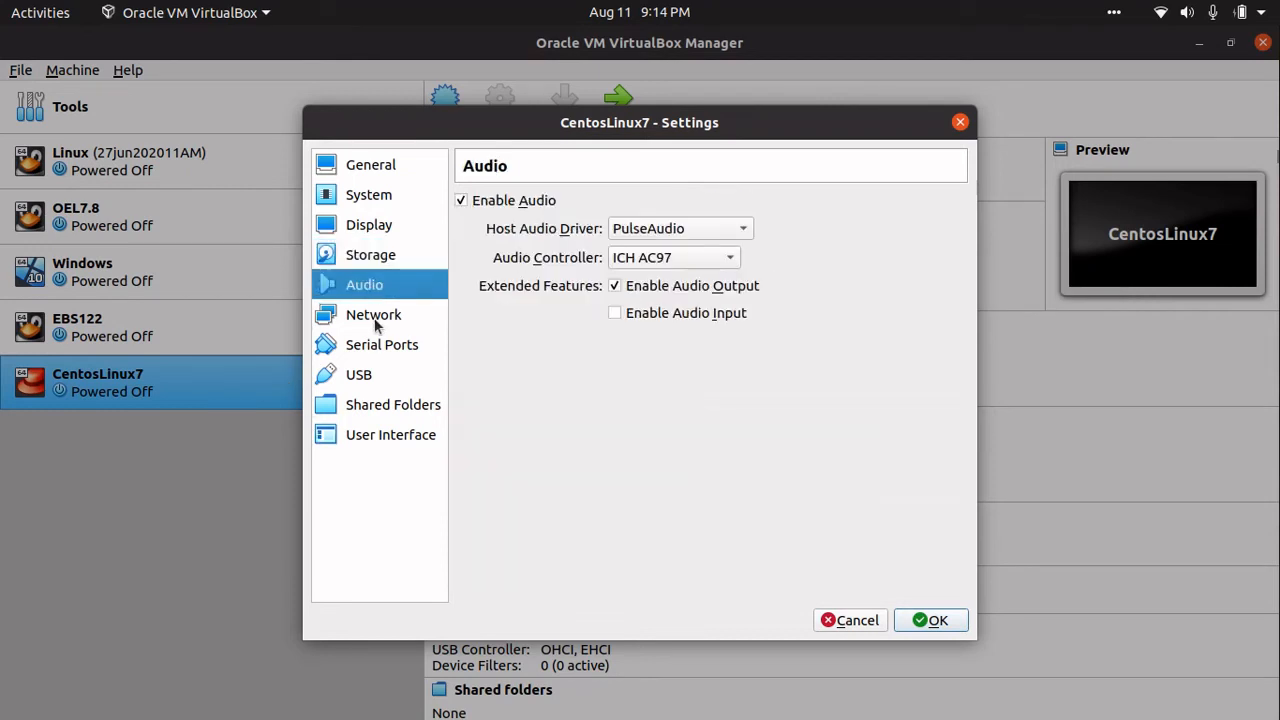
{"action": "left_click", "coordinate": [376, 322]}
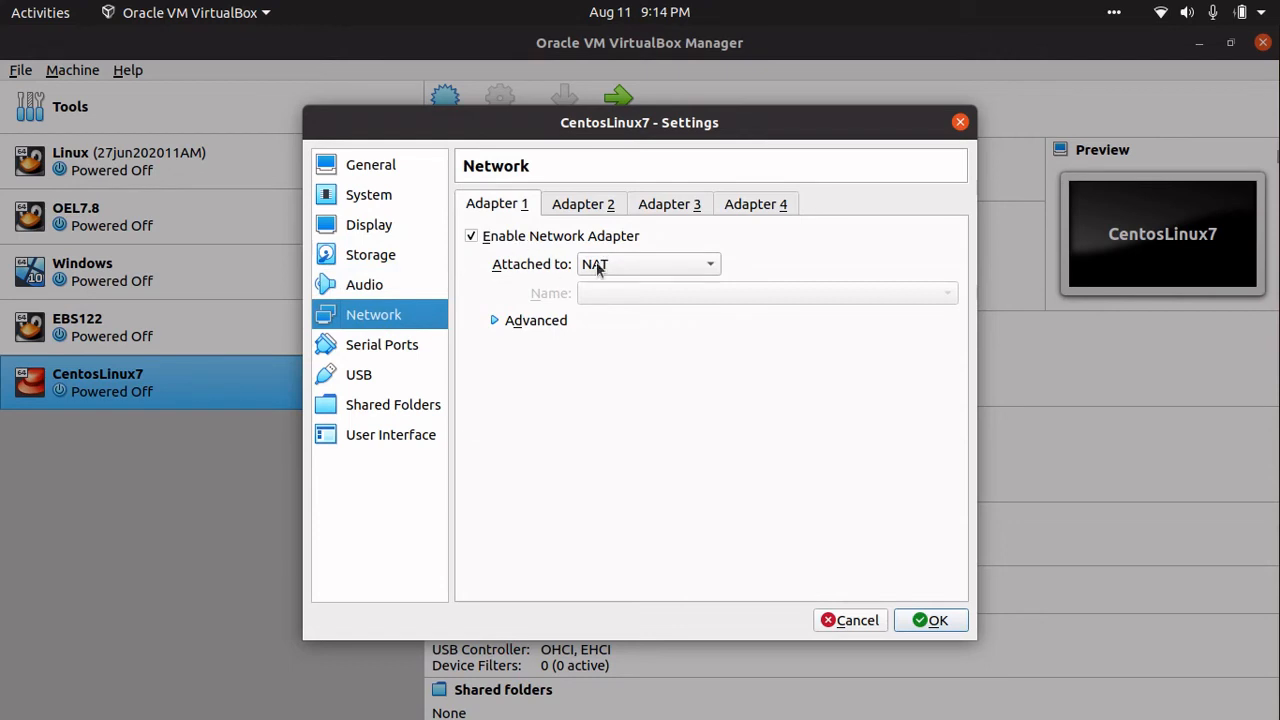
{"action": "left_click", "coordinate": [641, 266]}
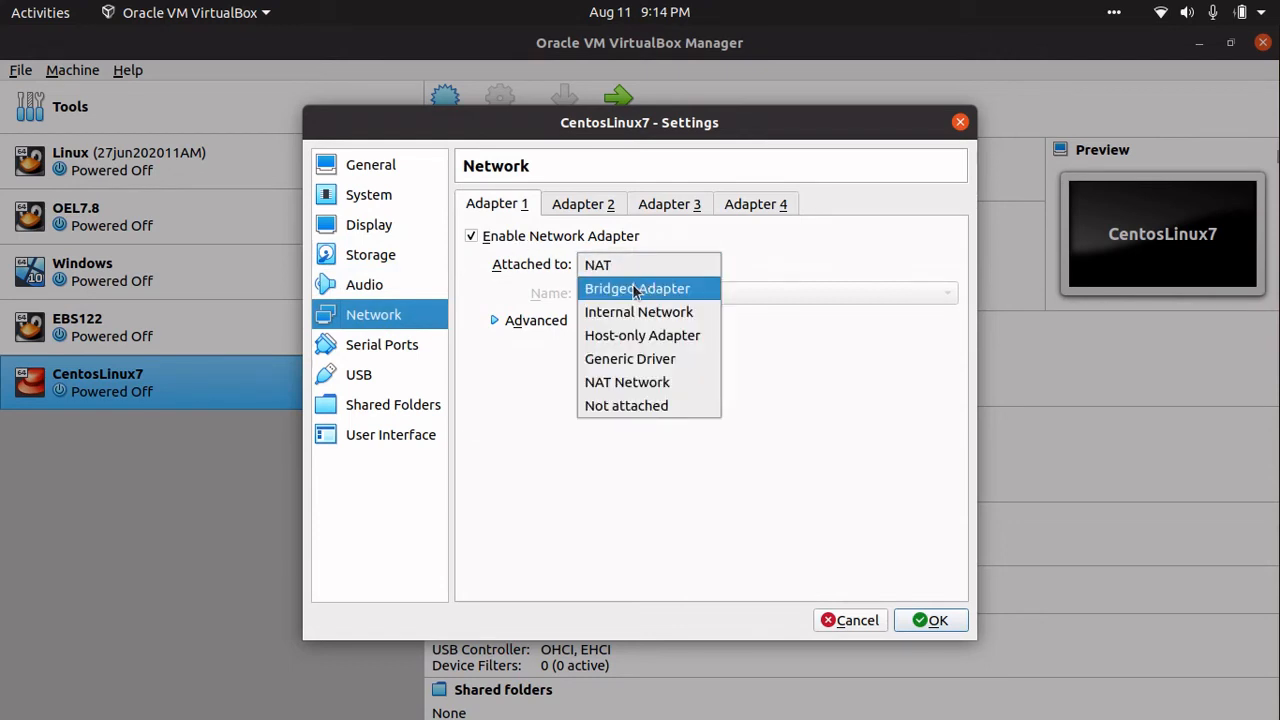
{"action": "left_click", "coordinate": [636, 289]}
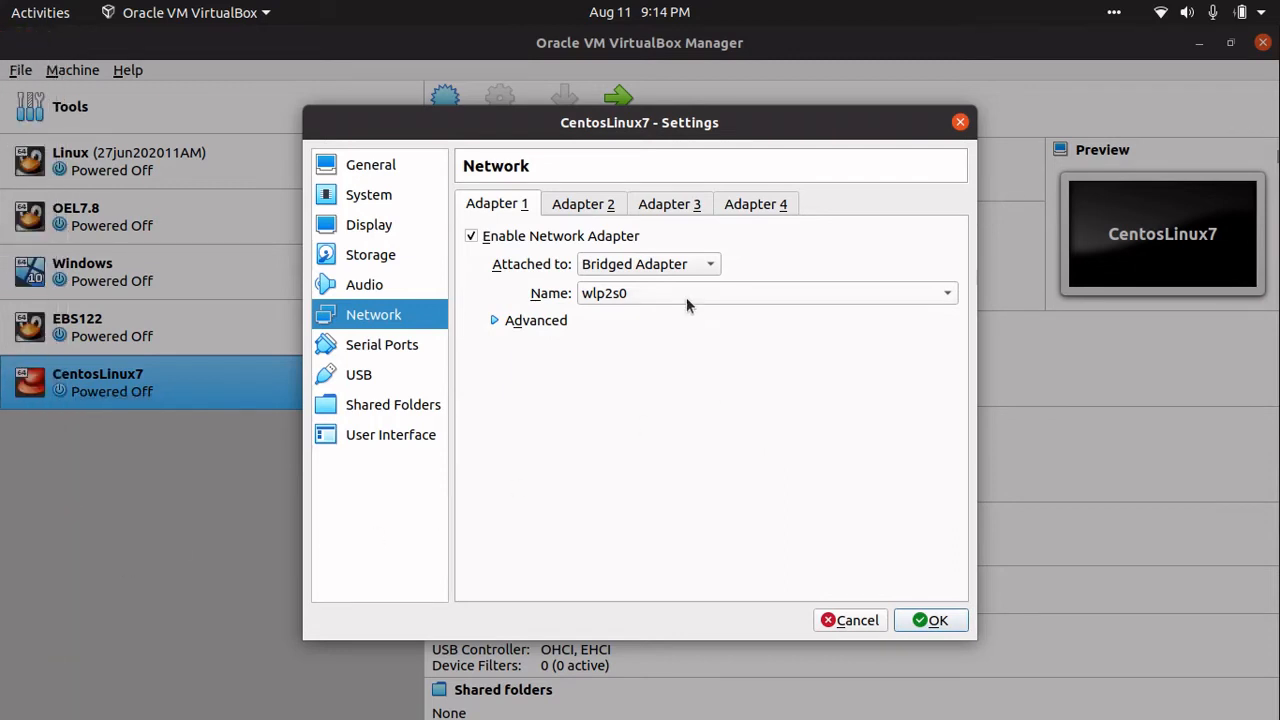
- Keep wlp2s0 as the host interface that Adapter 1 bridges to
{"action": "left_click", "coordinate": [659, 292]}
{"action": "left_click", "coordinate": [660, 293]}
{"action": "left_click", "coordinate": [660, 293]}
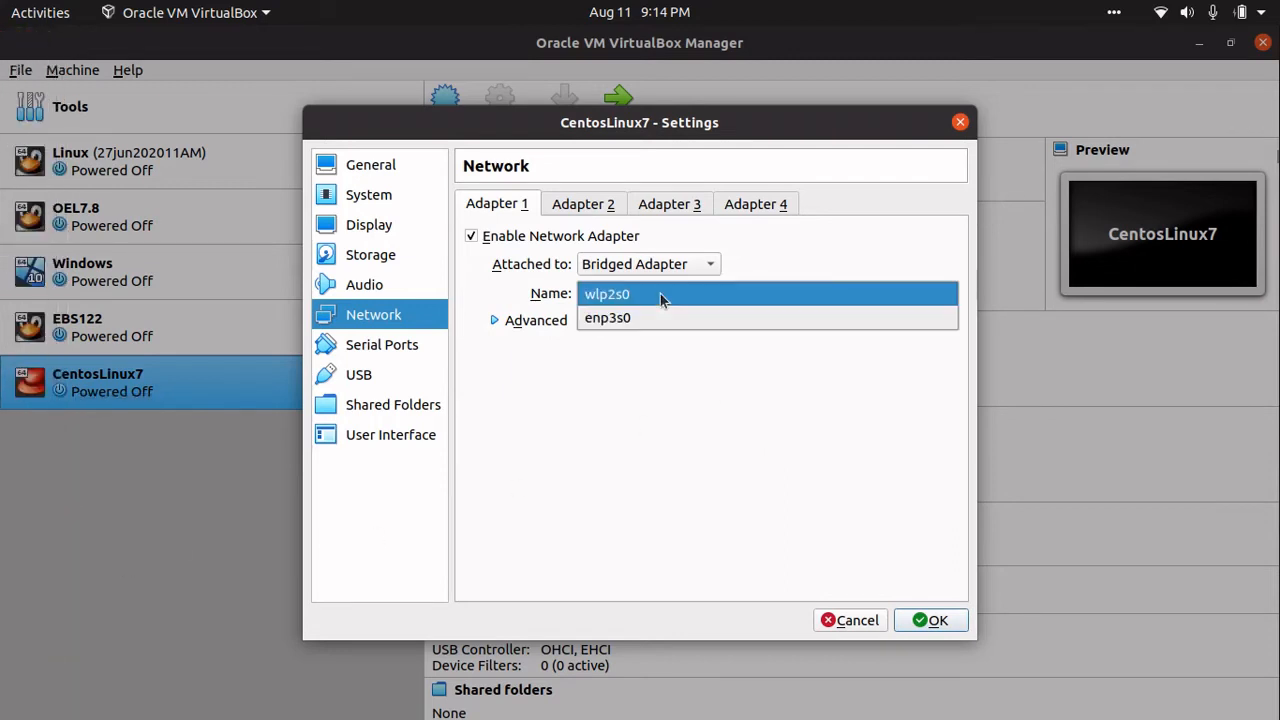
{"action": "left_click", "coordinate": [660, 293]}
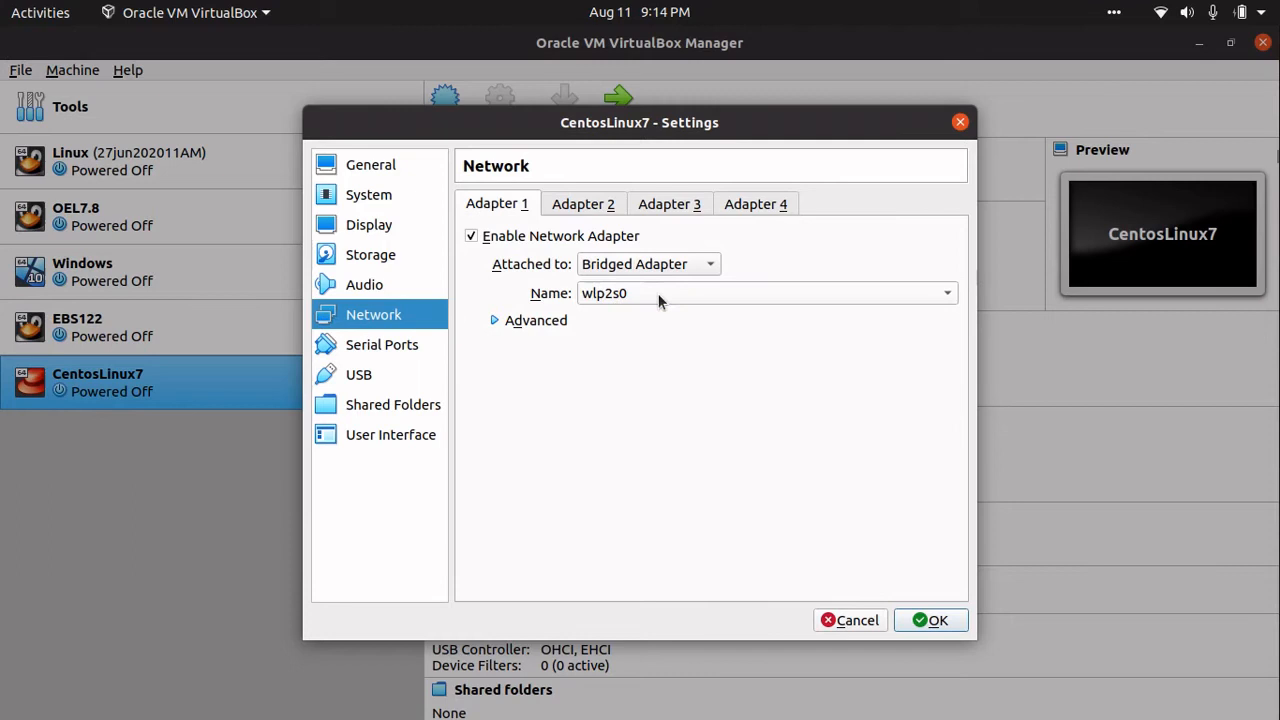
{"action": "left_click", "coordinate": [605, 294]}
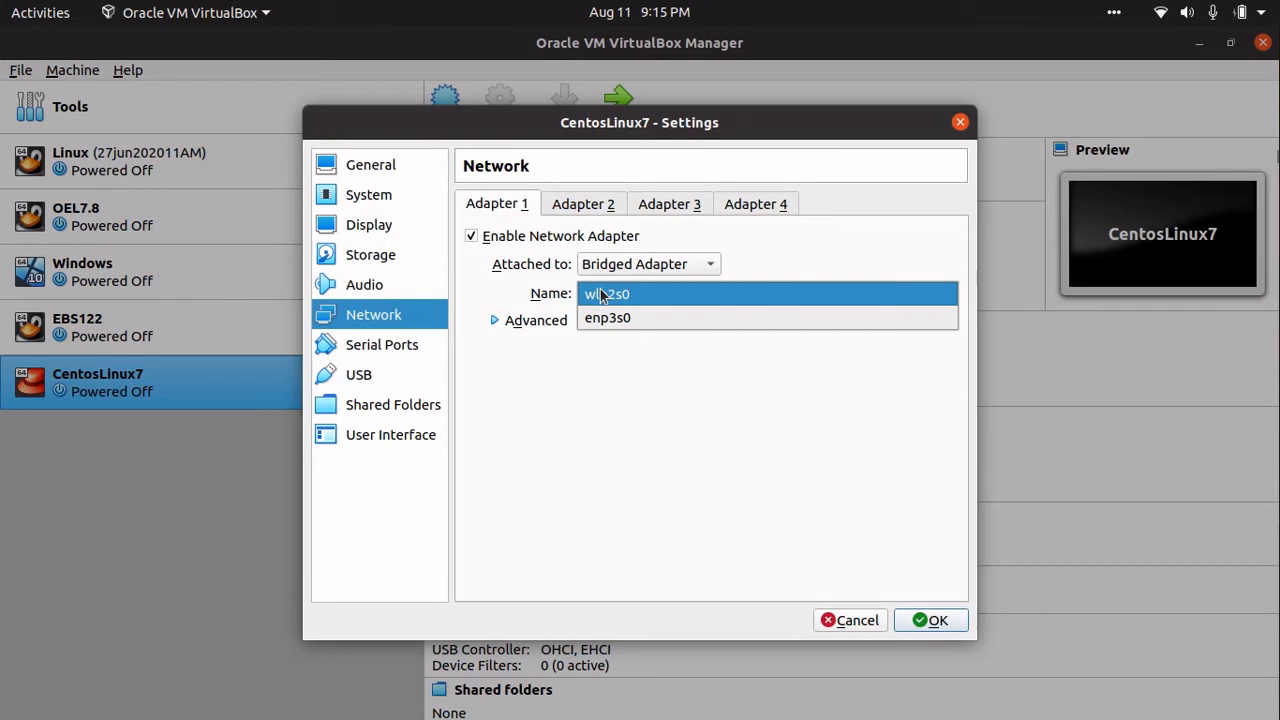
{"action": "left_click", "coordinate": [603, 294]}
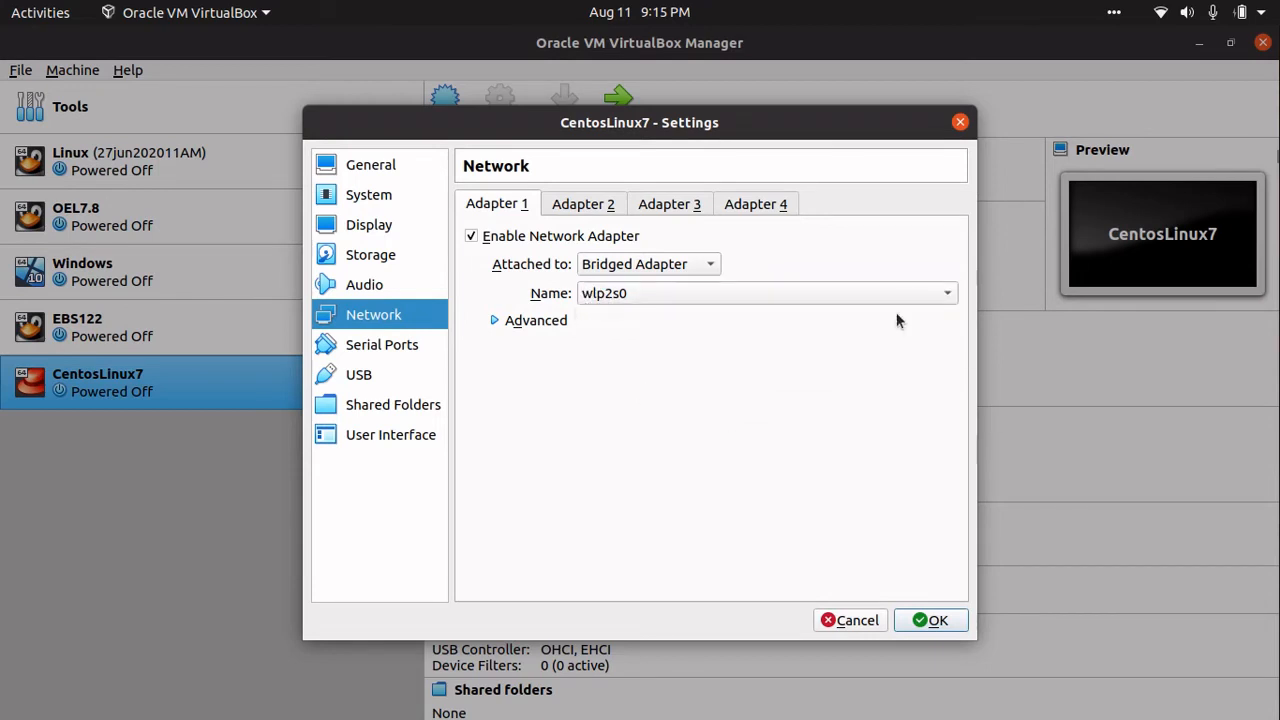
{"action": "left_click", "coordinate": [605, 296]}
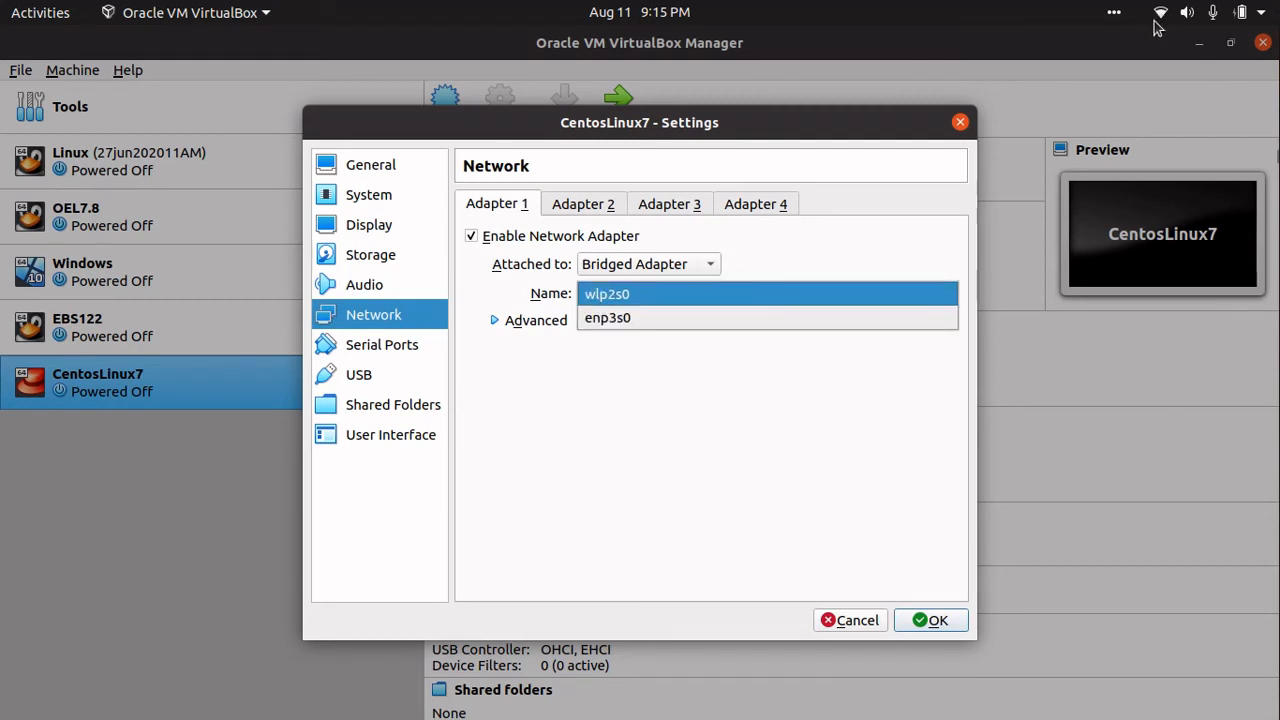
{"action": "left_click", "coordinate": [594, 300]}
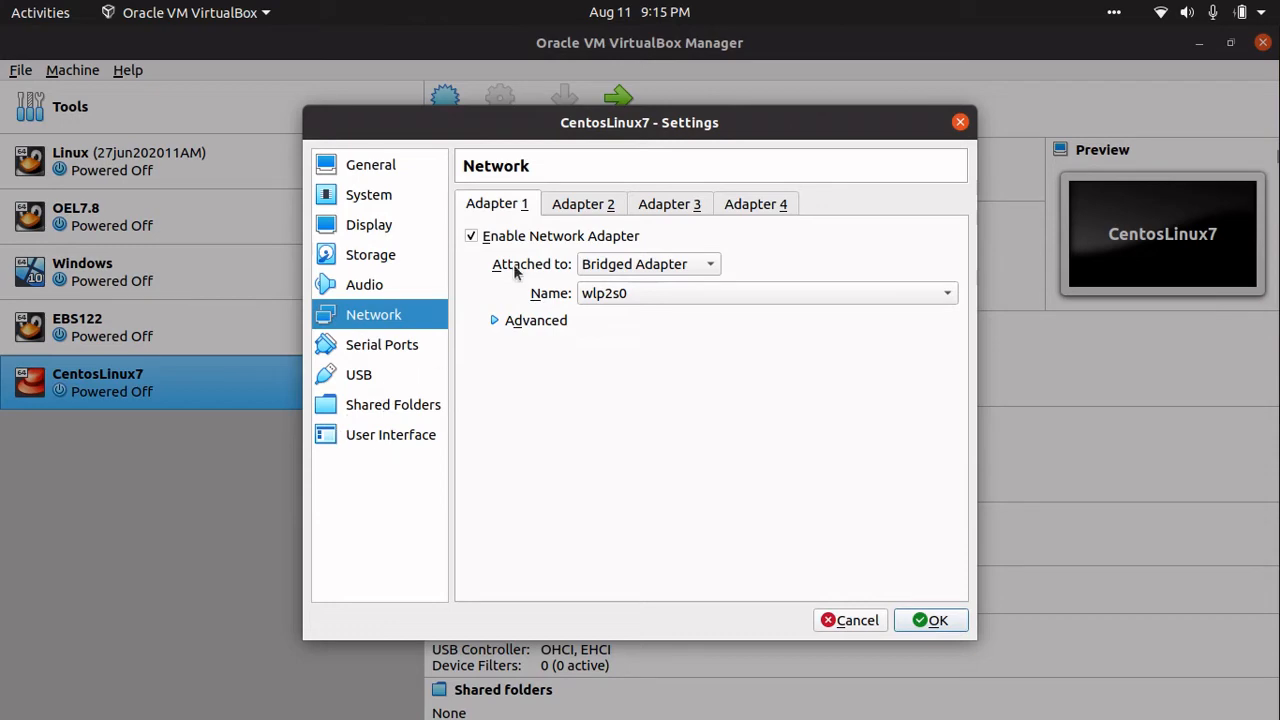
{"action": "left_click", "coordinate": [568, 207]}
{"action": "left_click", "coordinate": [515, 210]}
- Save the CentosLinux7 settings with OK
{"action": "left_click", "coordinate": [940, 624]}
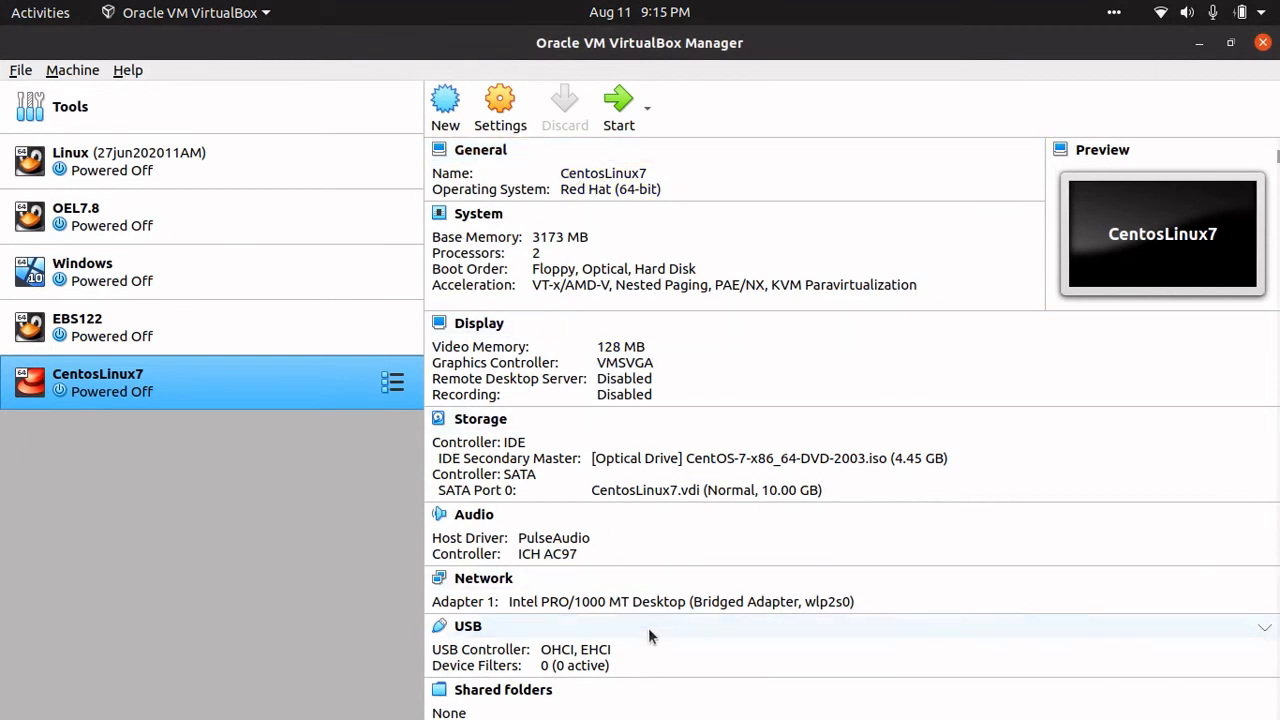
{"action": "scroll", "coordinate": [655, 637], "scroll_direction": "down", "scroll_amount": 1}
{"action": "scroll", "coordinate": [655, 635], "scroll_direction": "up", "scroll_amount": 1}
{"action": "scroll", "coordinate": [655, 634], "scroll_direction": "down", "scroll_amount": 1}
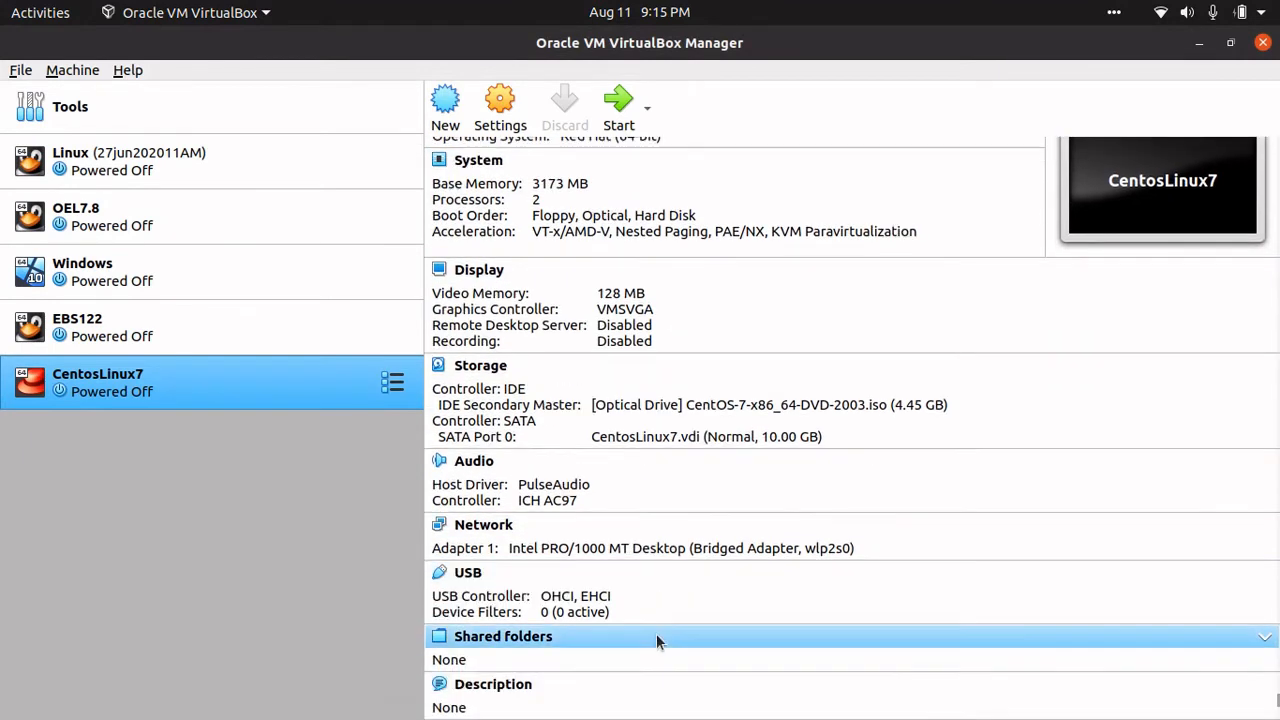
{"action": "scroll", "coordinate": [656, 633], "scroll_direction": "up", "scroll_amount": 1}
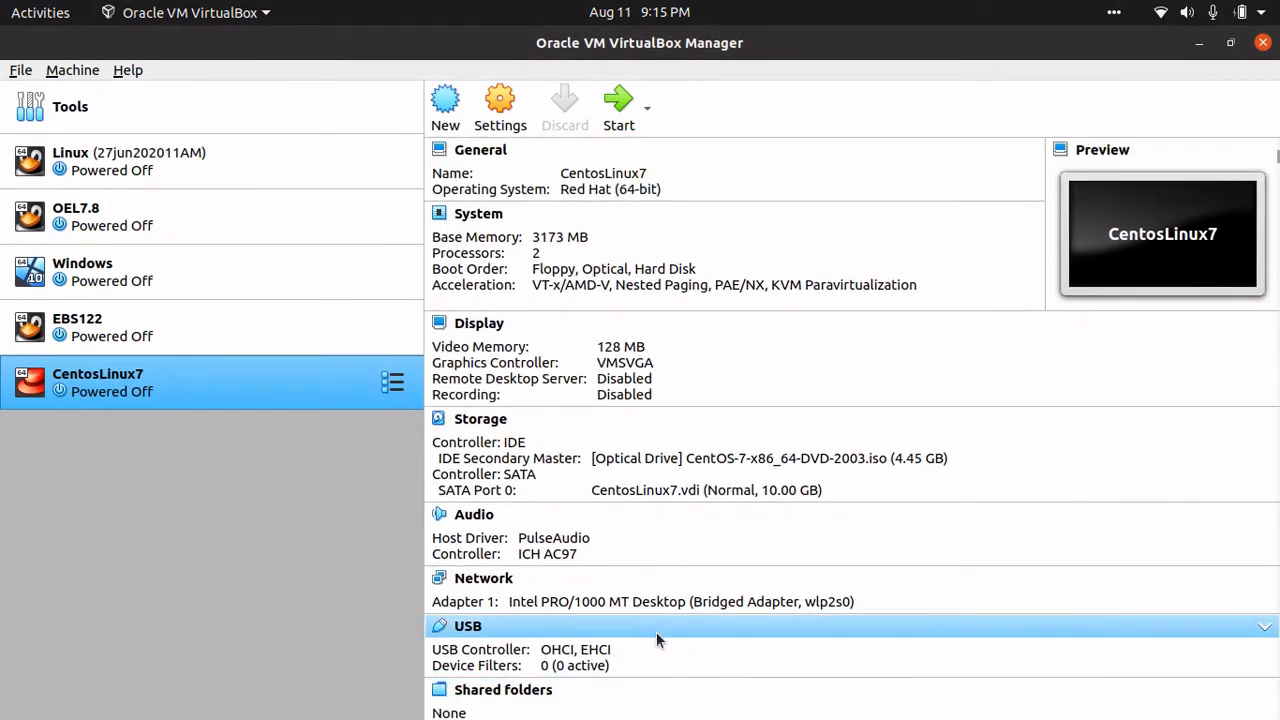
- Start CentosLinux7 with CentOS-7-x86_64-DVD-2003.iso chosen as the start-up disk
{"action": "left_click", "coordinate": [617, 115]}
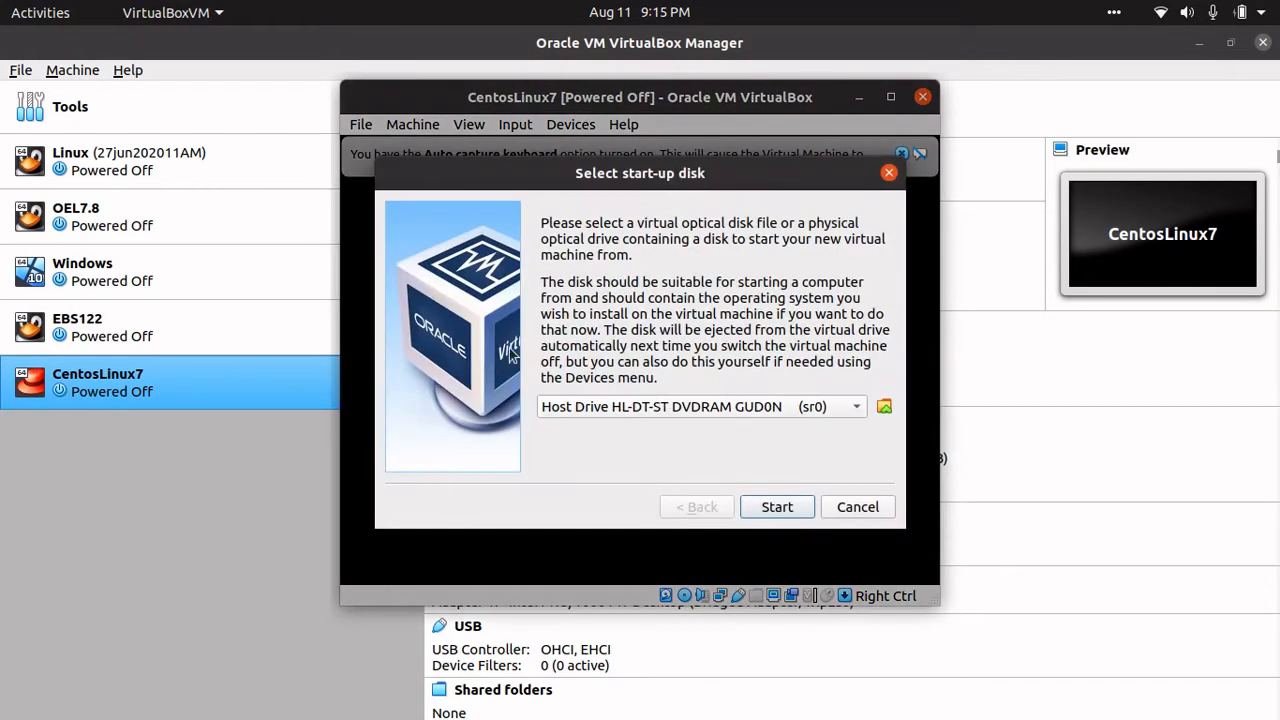
{"action": "left_click_drag", "start_coordinate": [563, 183], "coordinate": [492, 148]}
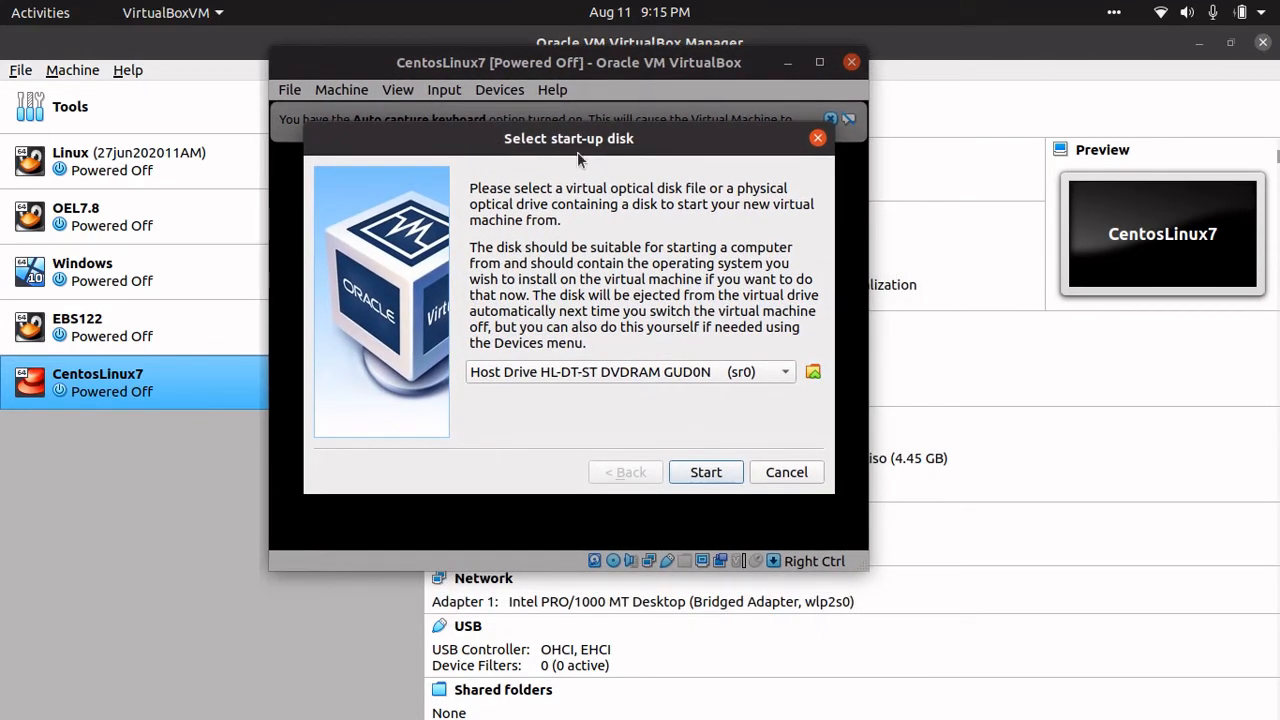
{"action": "left_click", "coordinate": [543, 376]}
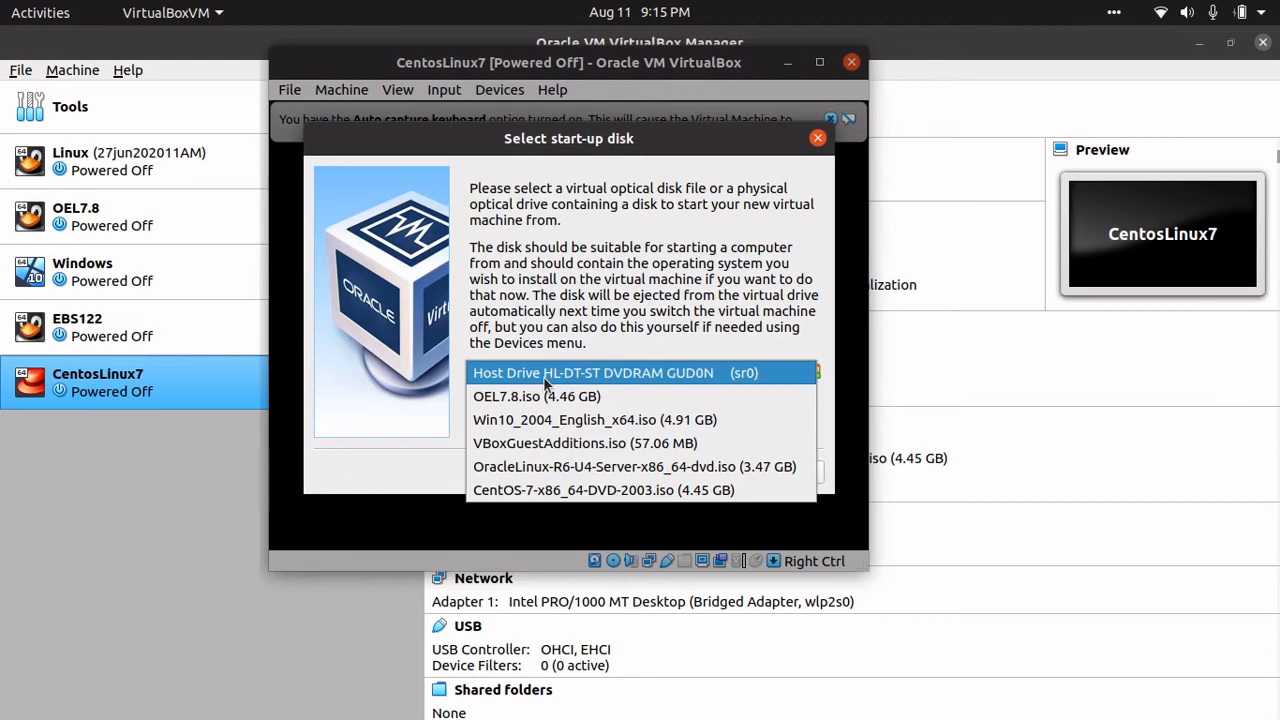
{"action": "left_click", "coordinate": [502, 489]}
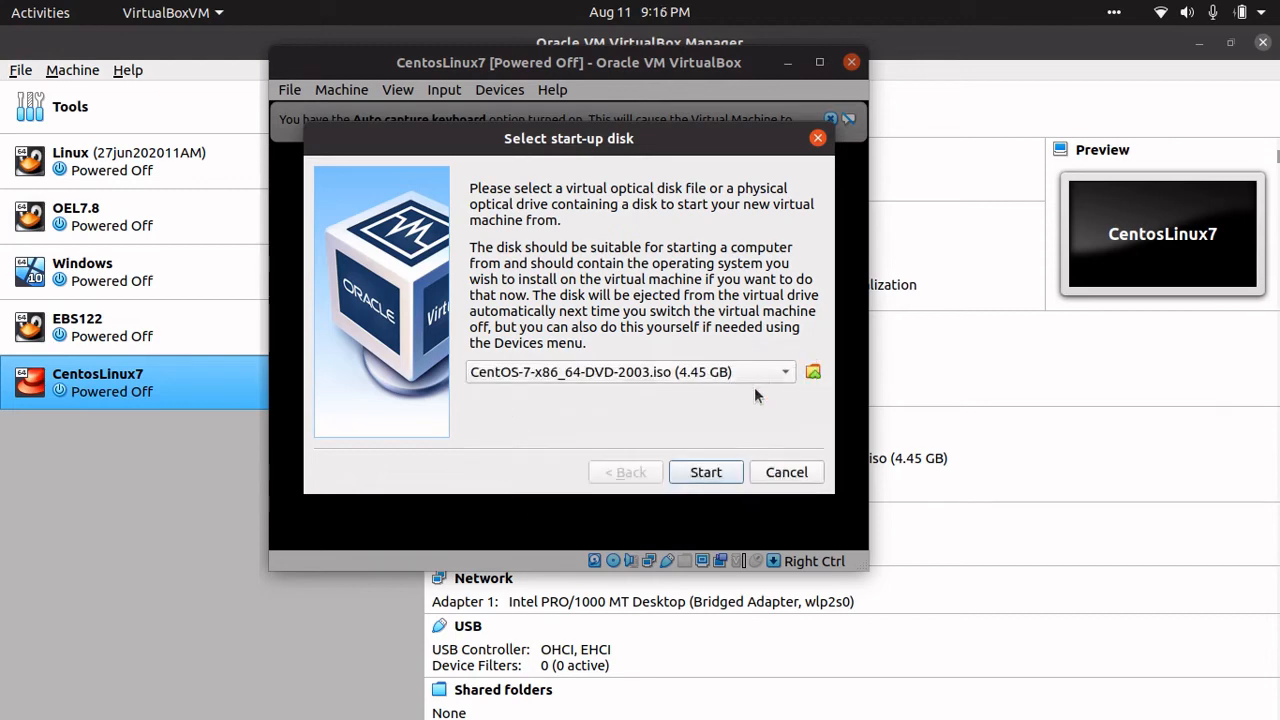
{"action": "left_click", "coordinate": [705, 472]}
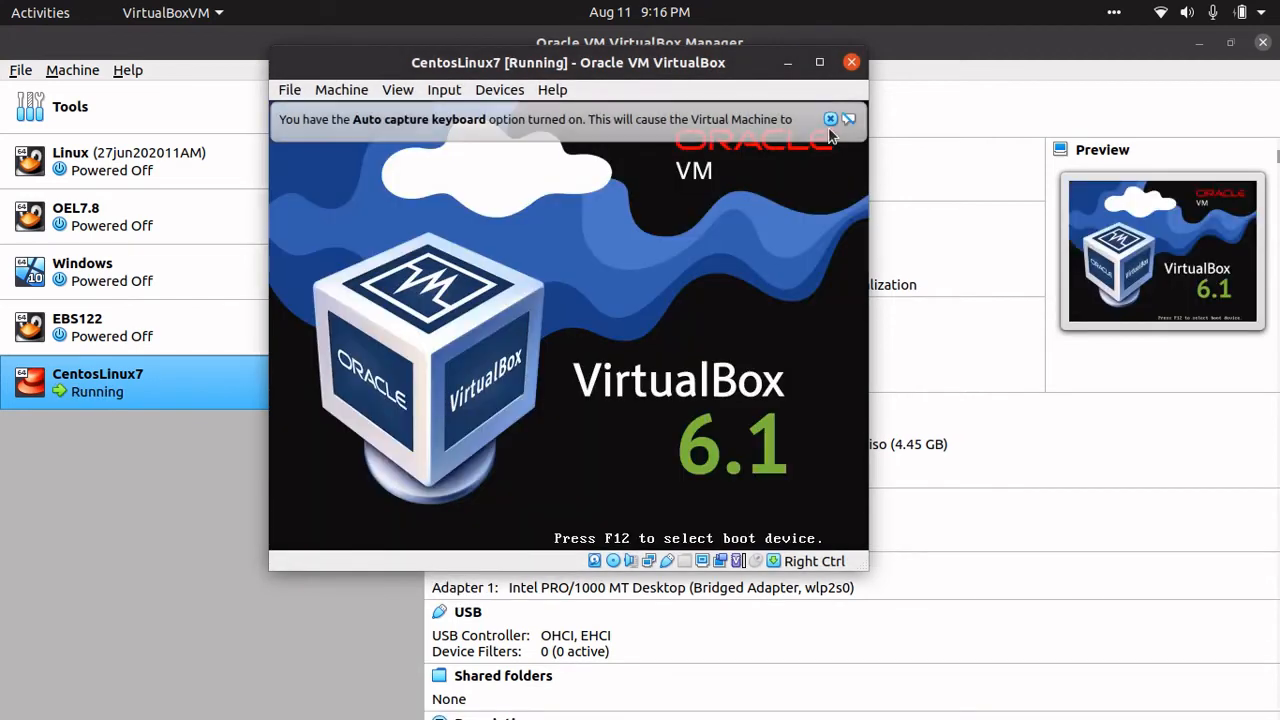
- Dismiss the VM notices and boot the Install CentOS 7 entry from the boot menu
{"action": "left_click", "coordinate": [830, 119]}
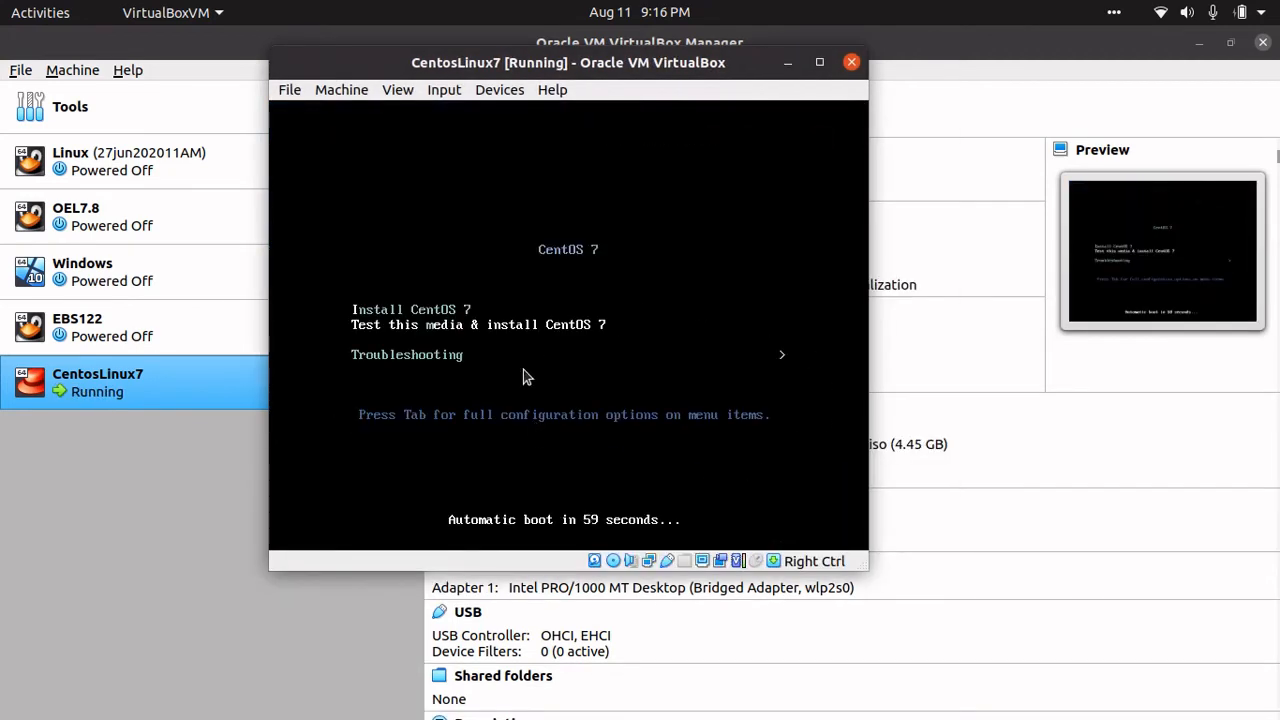
{"action": "key", "text": "Up"}
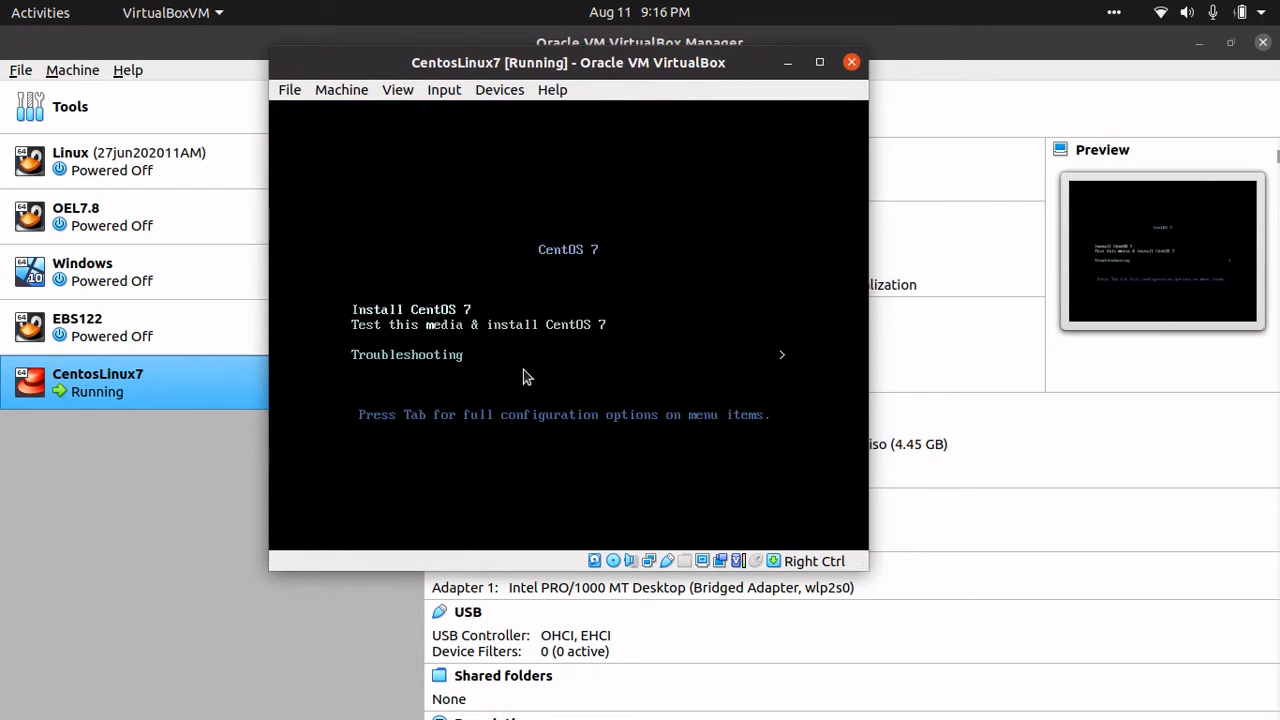
{"action": "key", "text": "Down"}
{"action": "key", "text": "Up"}
{"action": "key", "text": "Return"}
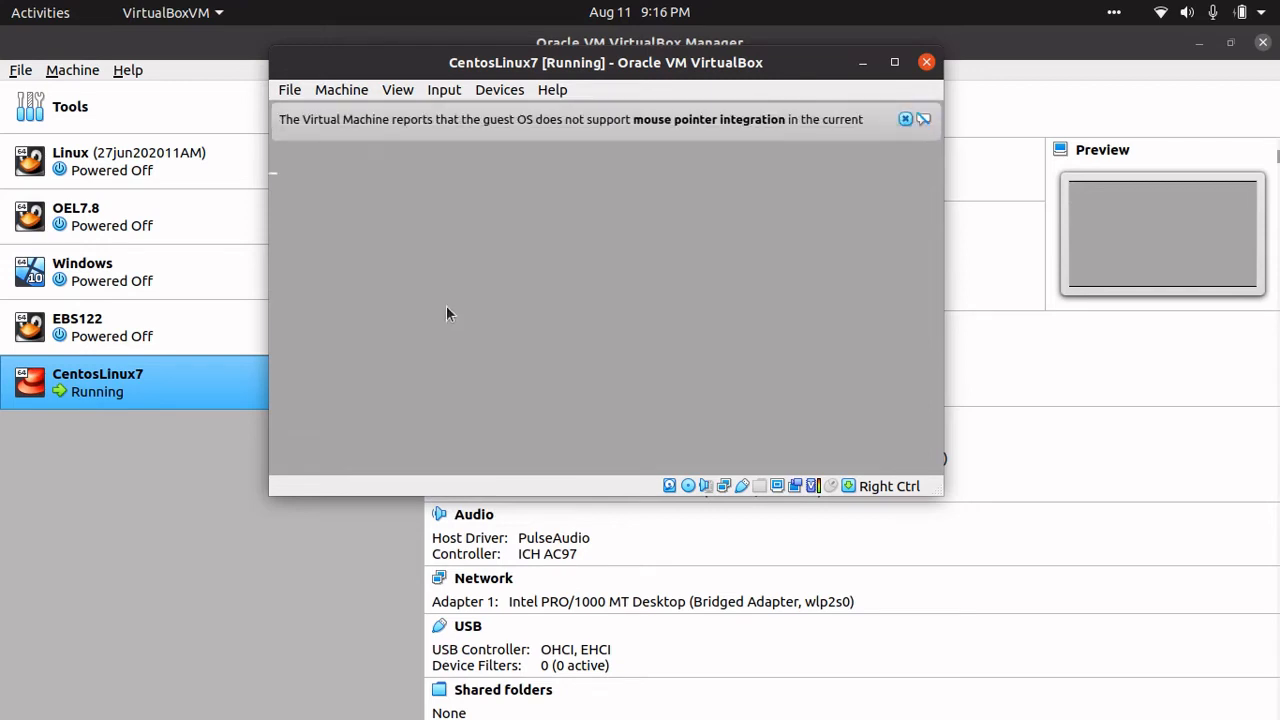
{"action": "left_click", "coordinate": [903, 118]}
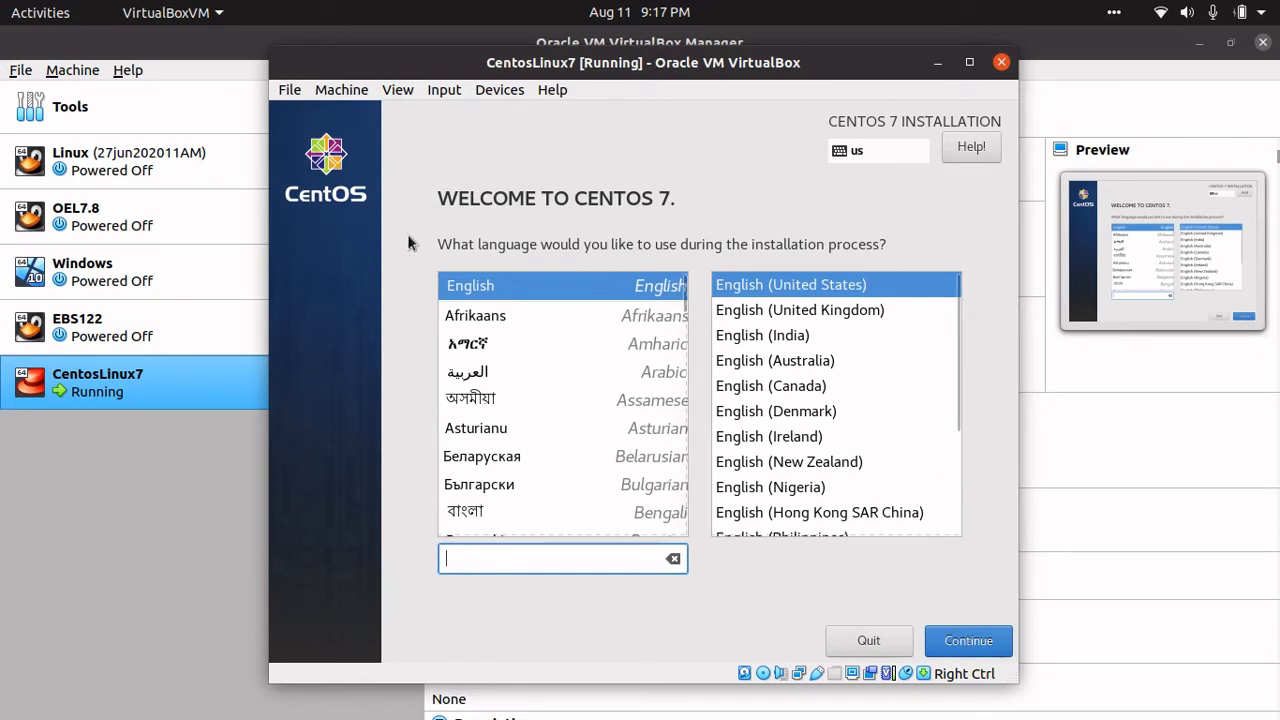
- Choose English (India) as the installation language and scroll down the Installation Summary
{"action": "left_click", "coordinate": [752, 333]}
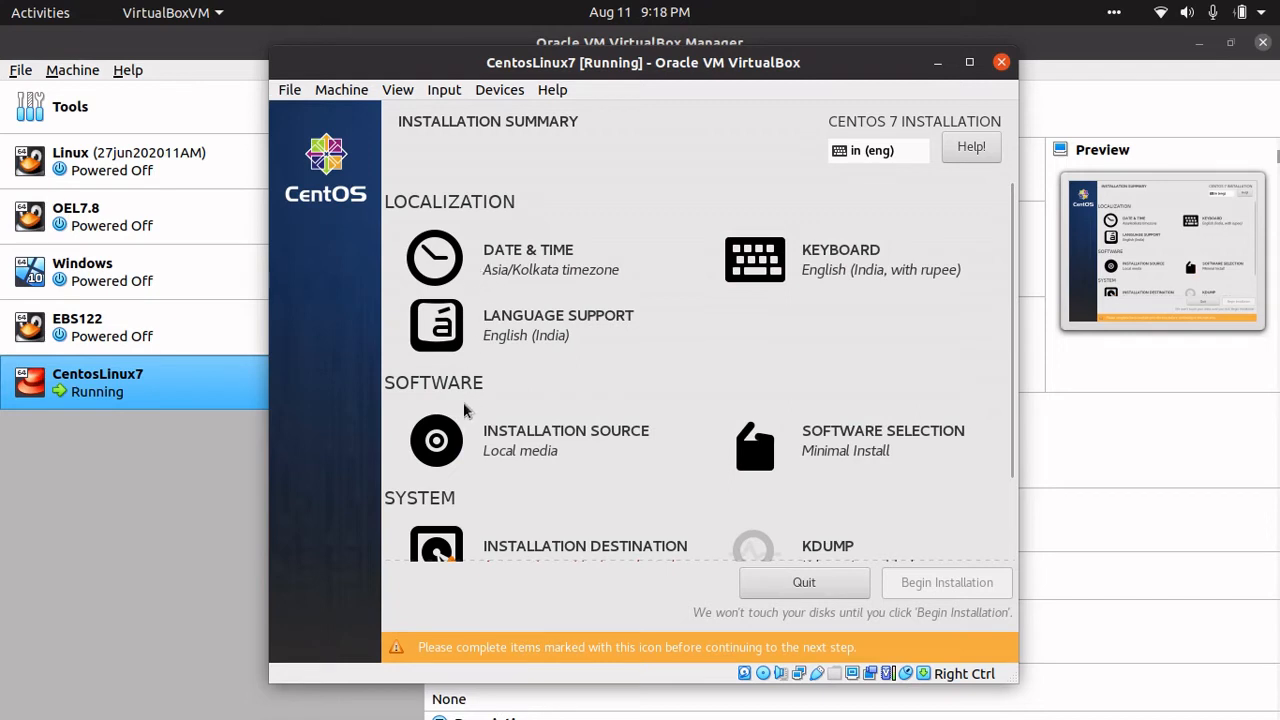
{"action": "left_click_drag", "start_coordinate": [1009, 359], "coordinate": [1011, 418]}
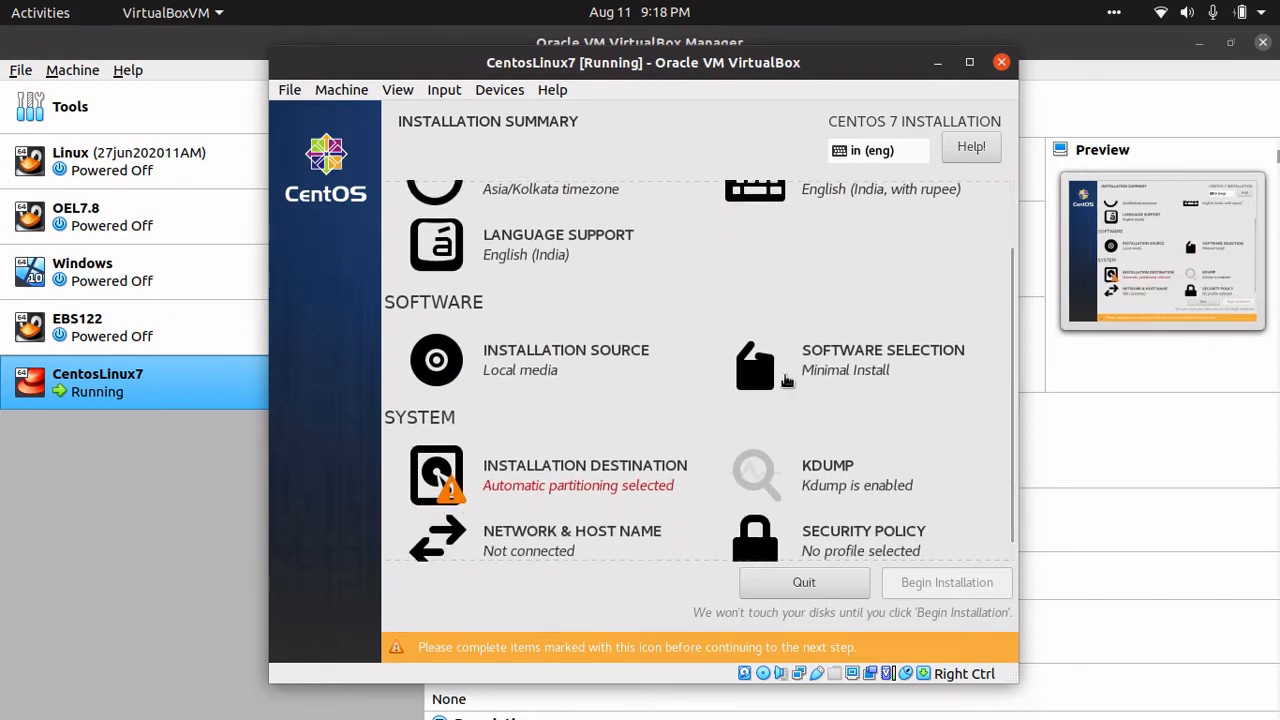
- Select Server with GUI as the base environment in Software Selection and confirm it
{"action": "left_click", "coordinate": [838, 375]}
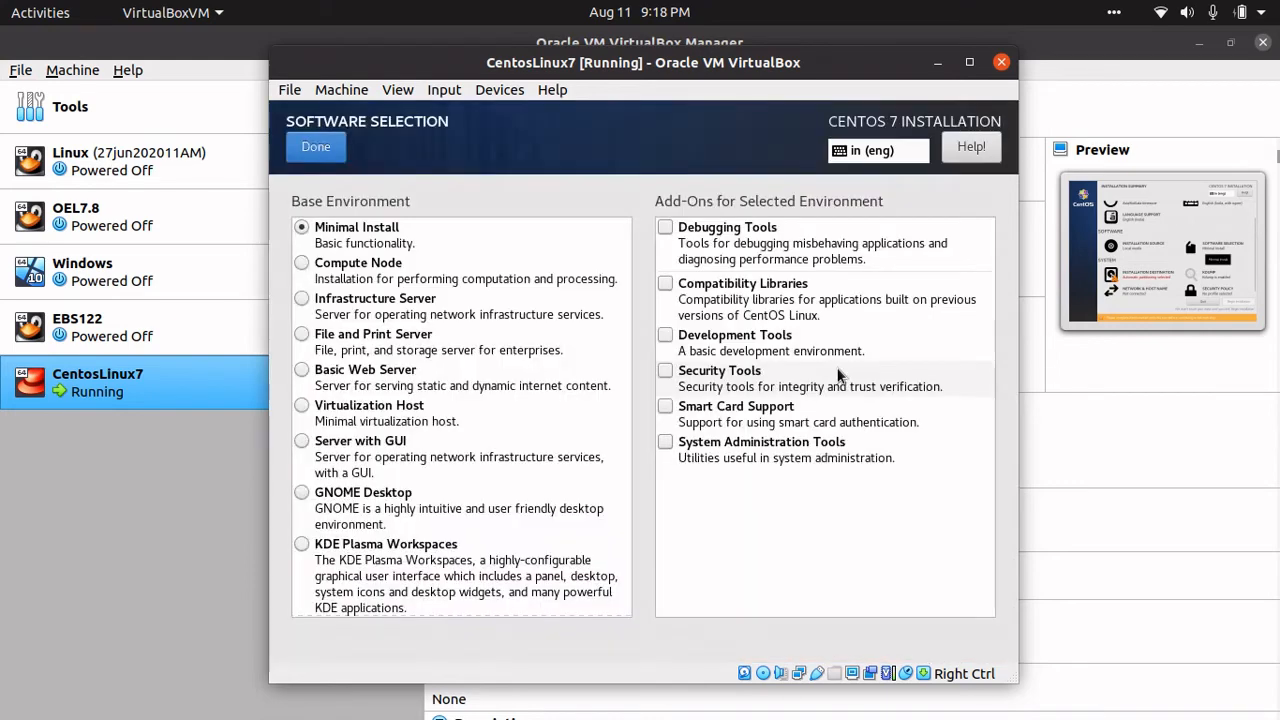
{"action": "left_click", "coordinate": [302, 441]}
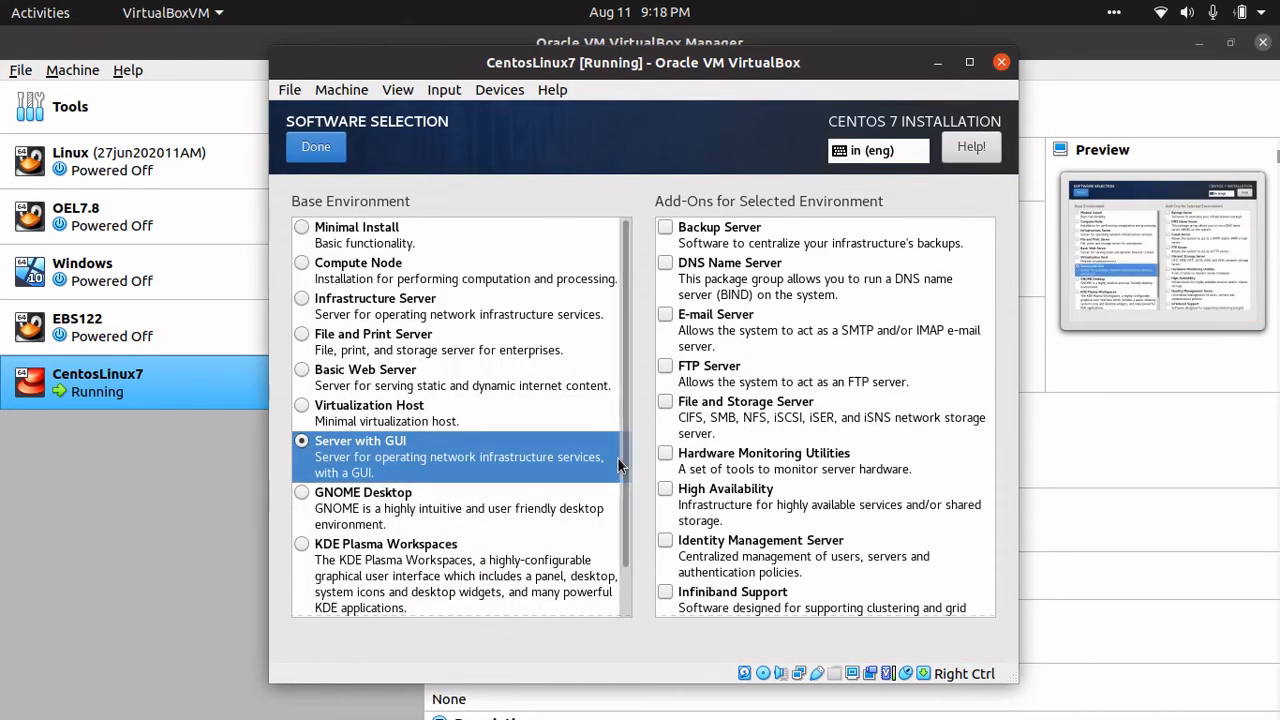
{"action": "scroll", "coordinate": [620, 463], "scroll_direction": "down", "scroll_amount": 2}
{"action": "scroll", "coordinate": [622, 463], "scroll_direction": "up", "scroll_amount": 2}
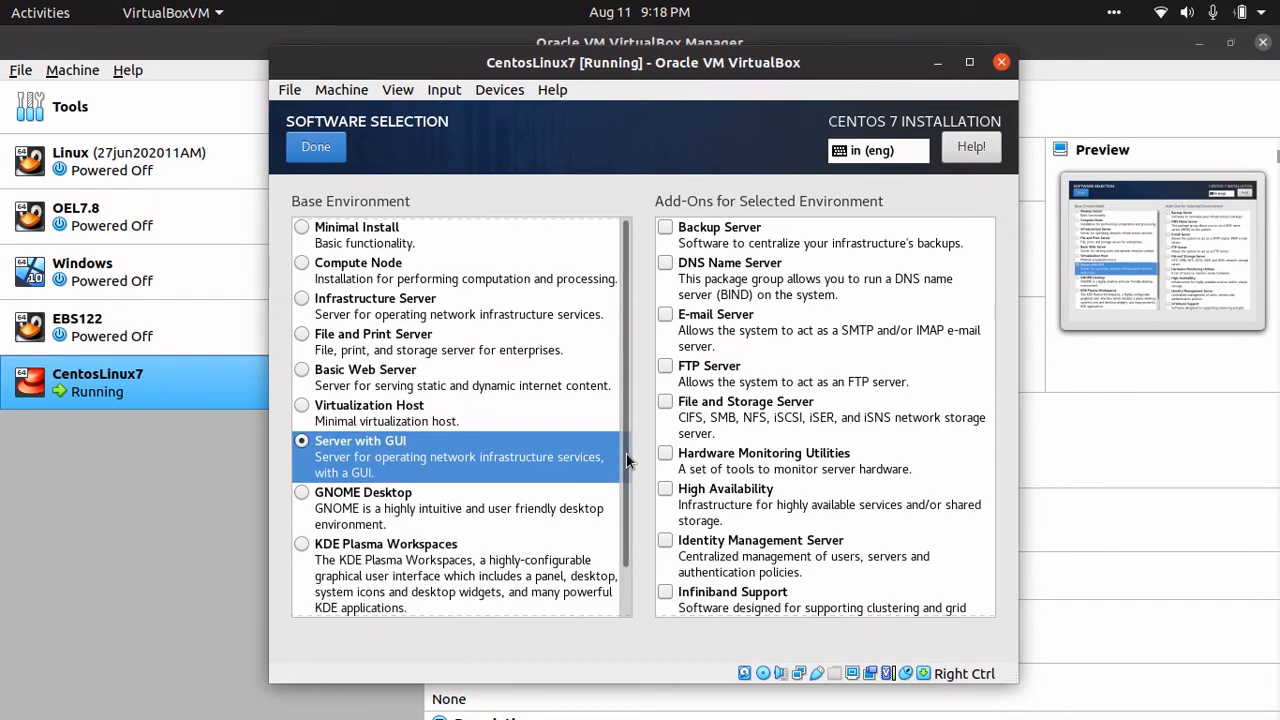
{"action": "scroll", "coordinate": [628, 461], "scroll_direction": "down", "scroll_amount": 2}
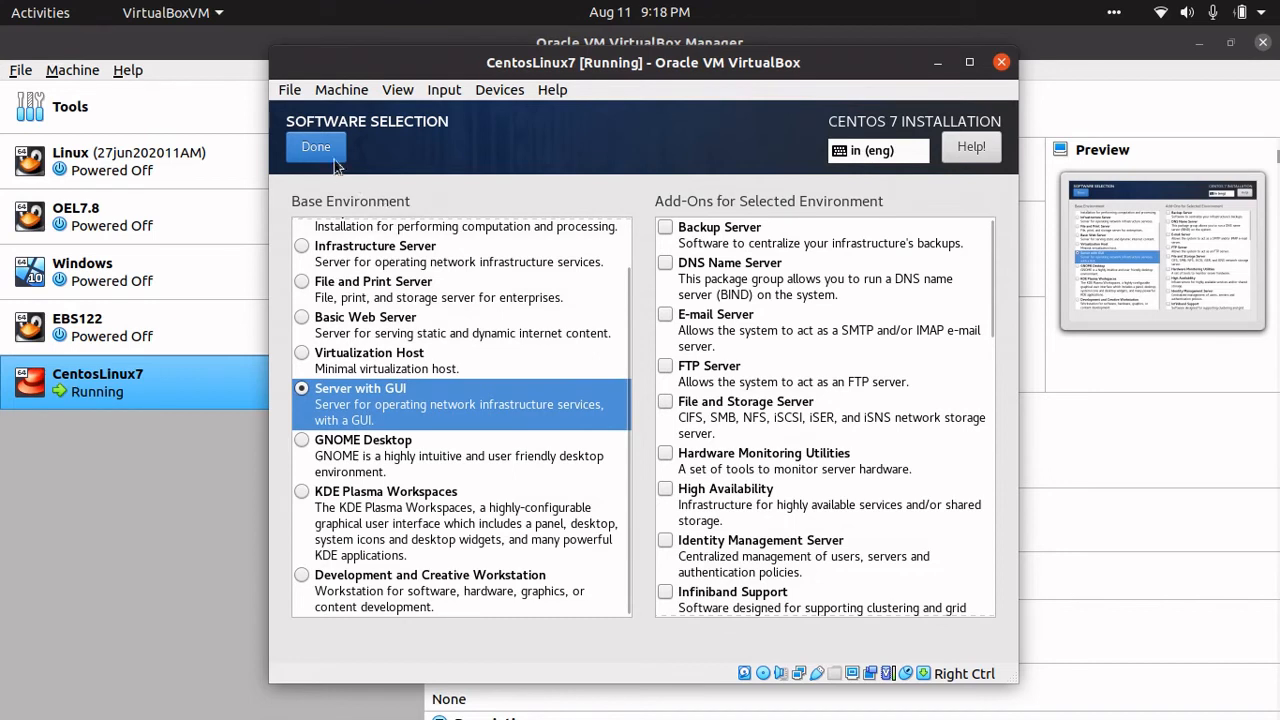
{"action": "scroll", "coordinate": [586, 512], "scroll_direction": "up", "scroll_amount": 2}
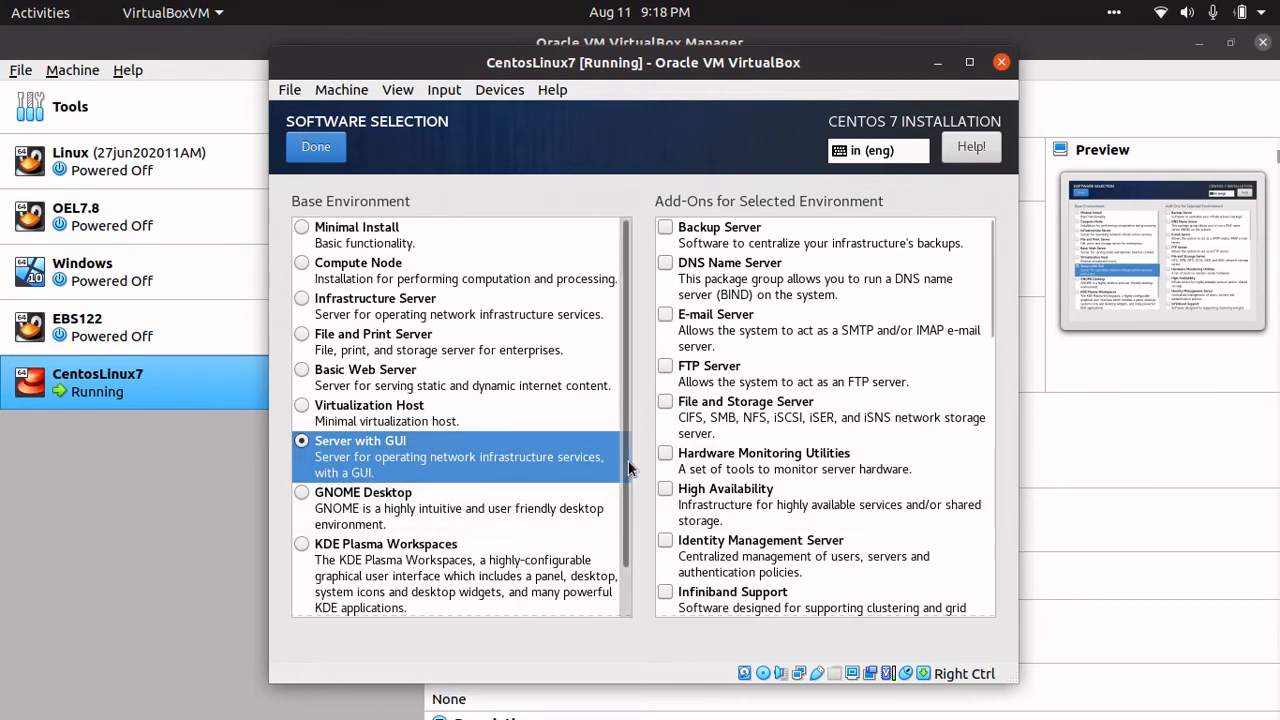
{"action": "scroll", "coordinate": [630, 467], "scroll_direction": "down", "scroll_amount": 1}
{"action": "scroll", "coordinate": [630, 440], "scroll_direction": "up", "scroll_amount": 1}
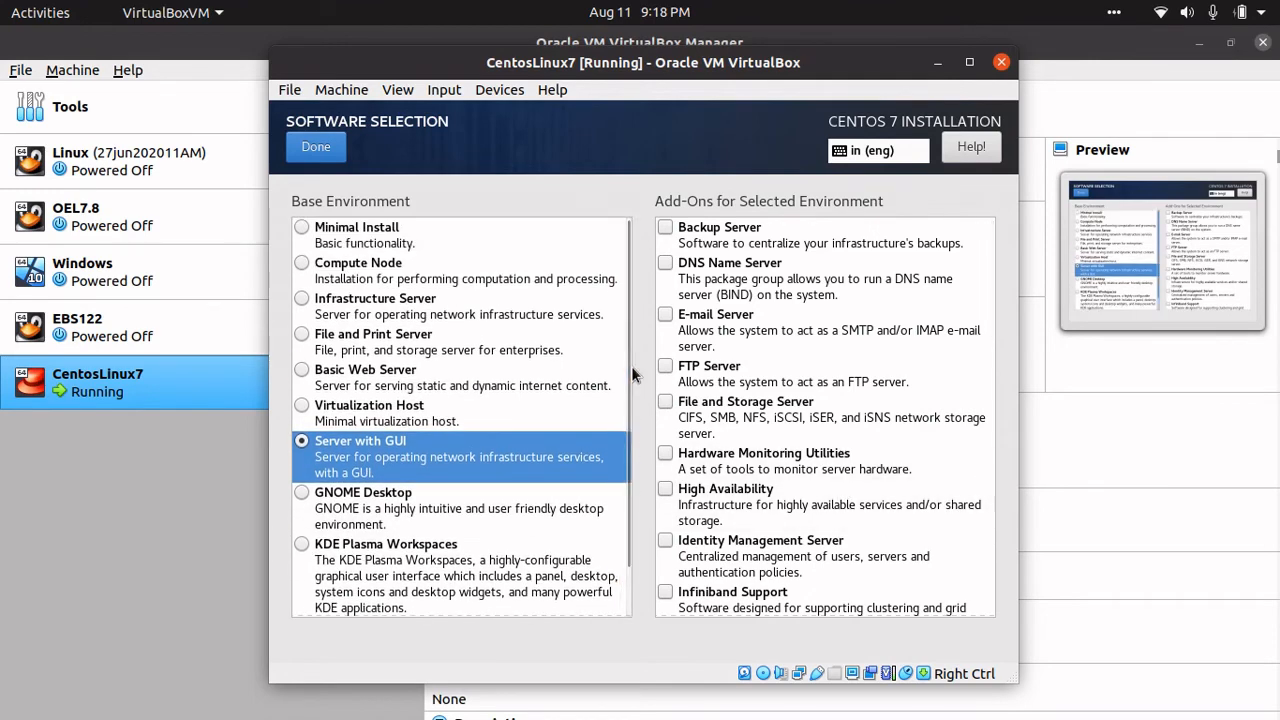
{"action": "scroll", "coordinate": [631, 366], "scroll_direction": "down", "scroll_amount": 1}
{"action": "scroll", "coordinate": [635, 300], "scroll_direction": "up", "scroll_amount": 1}
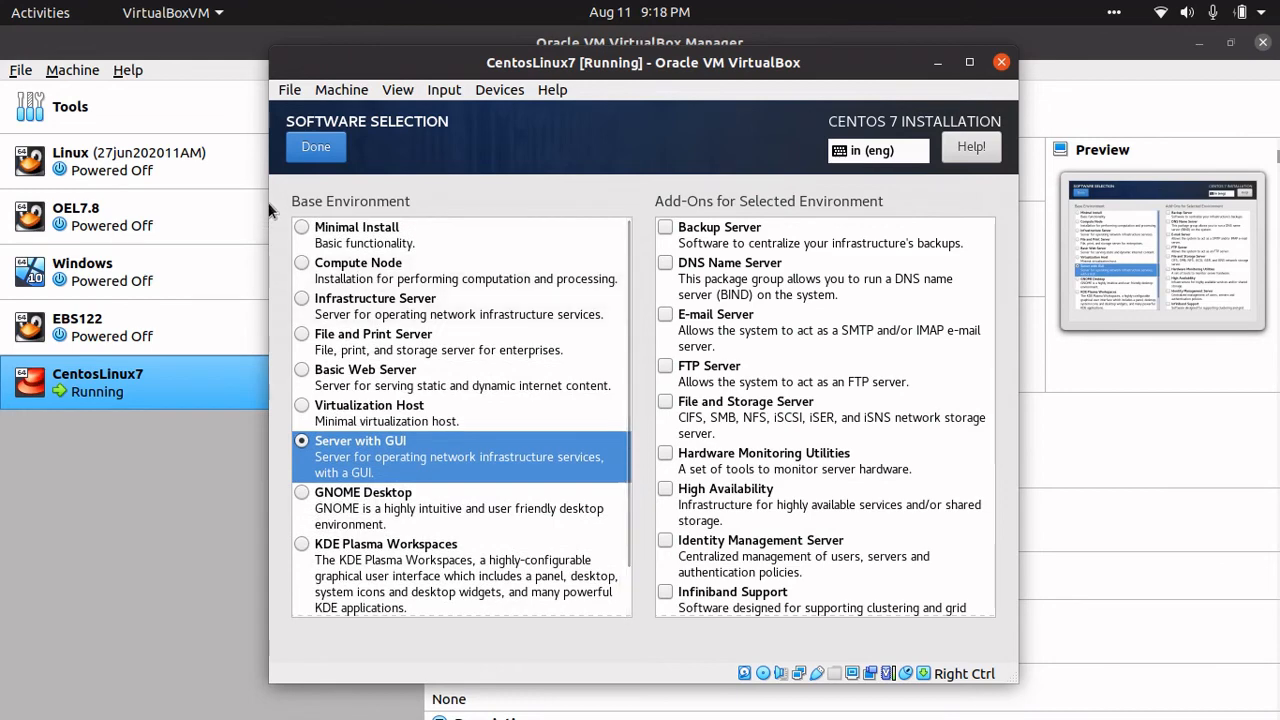
{"action": "left_click", "coordinate": [311, 157]}
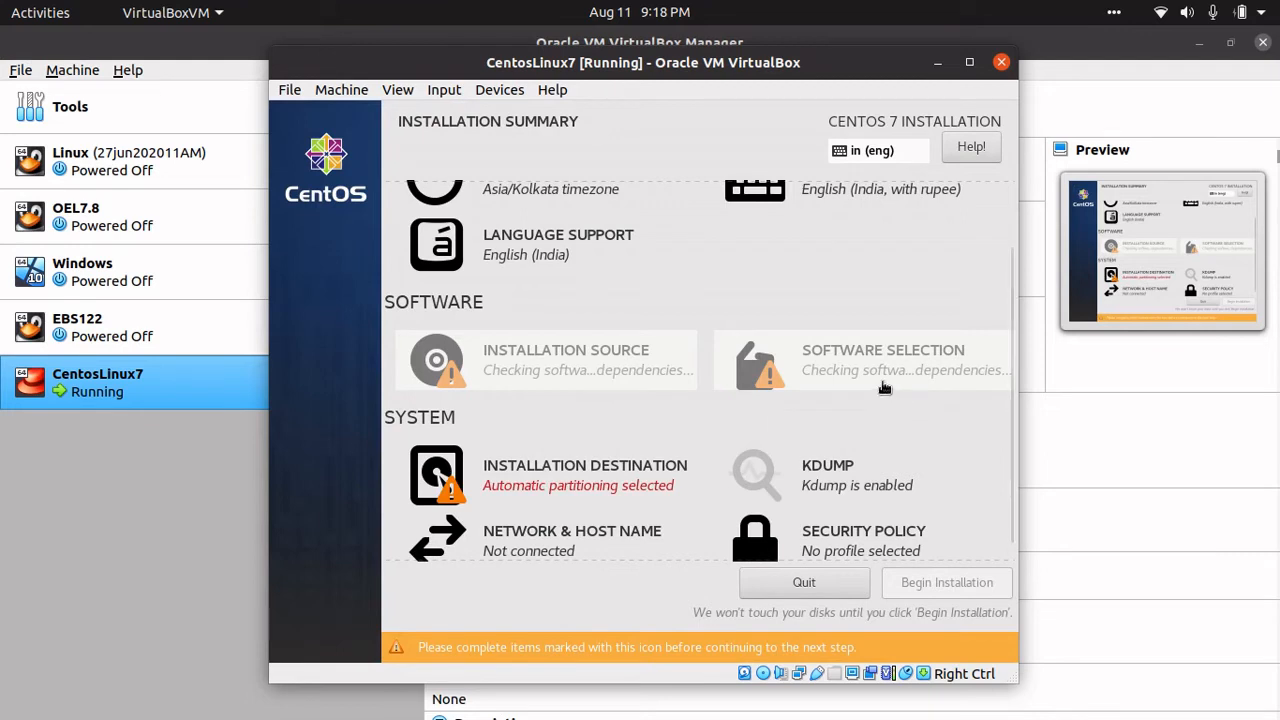
- Turn on the Ethernet connection in the Network & Host Name settings
{"action": "mouse_move", "coordinate": [884, 388]}
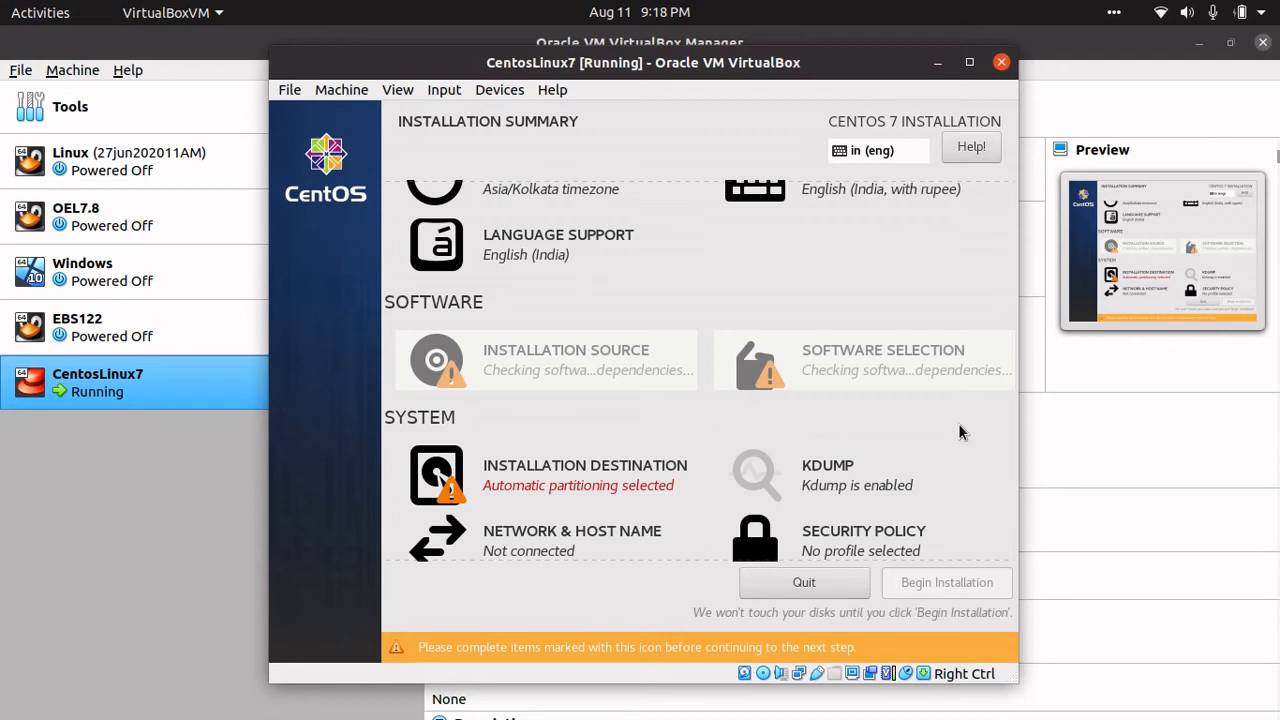
{"action": "left_click", "coordinate": [527, 545]}
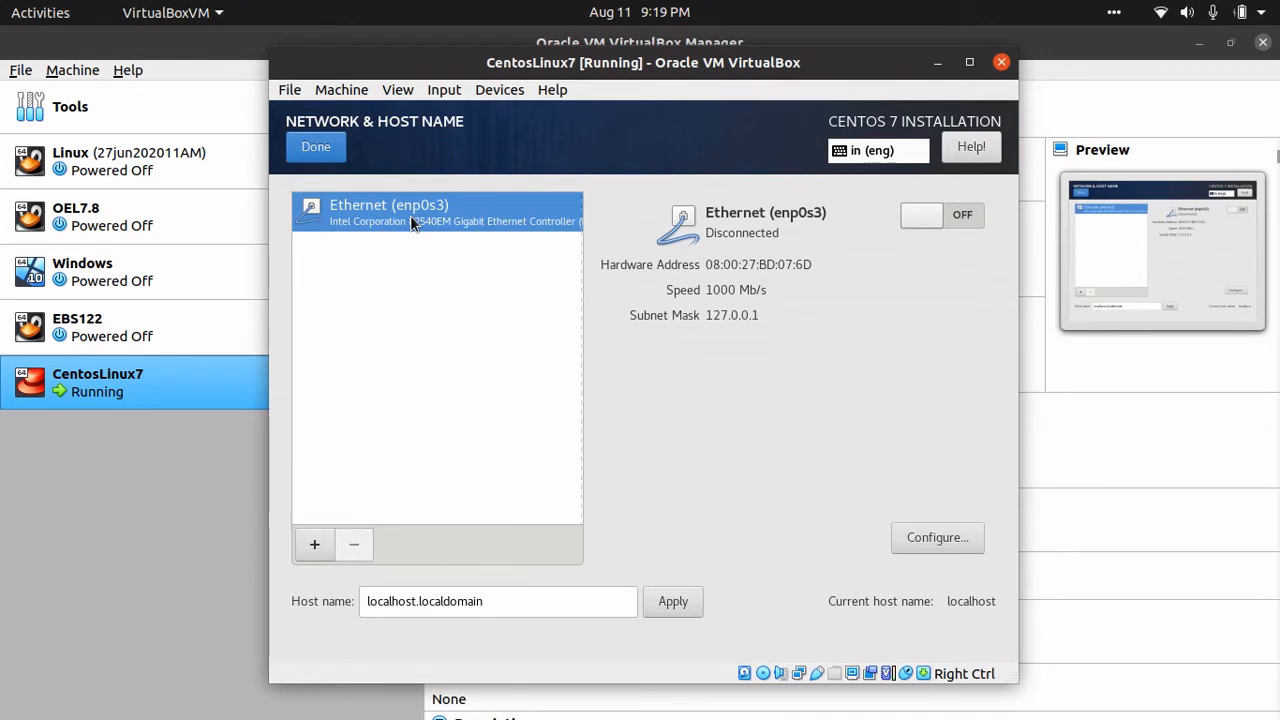
{"action": "left_click", "coordinate": [964, 219]}
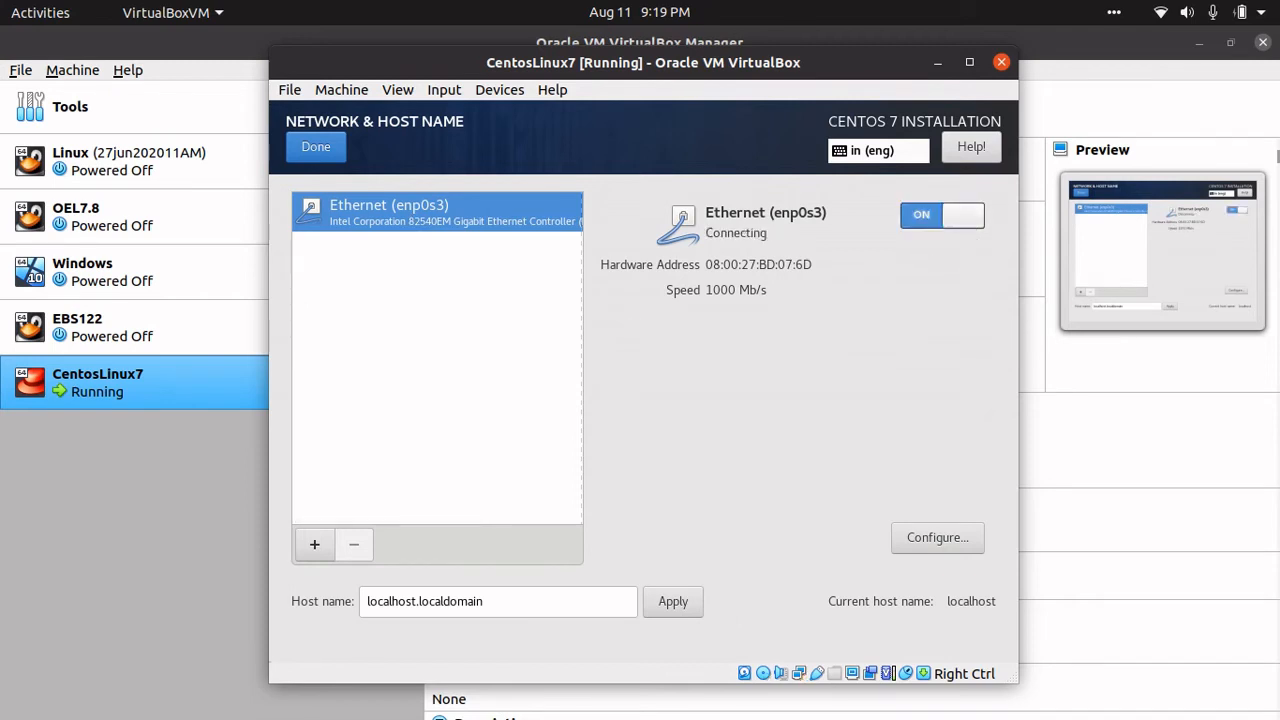
- Replace the host name with techlife1.lab, apply it, and go back to the summary
{"action": "left_click", "coordinate": [481, 606]}
{"action": "left_click_drag", "start_coordinate": [484, 604], "coordinate": [366, 604]}
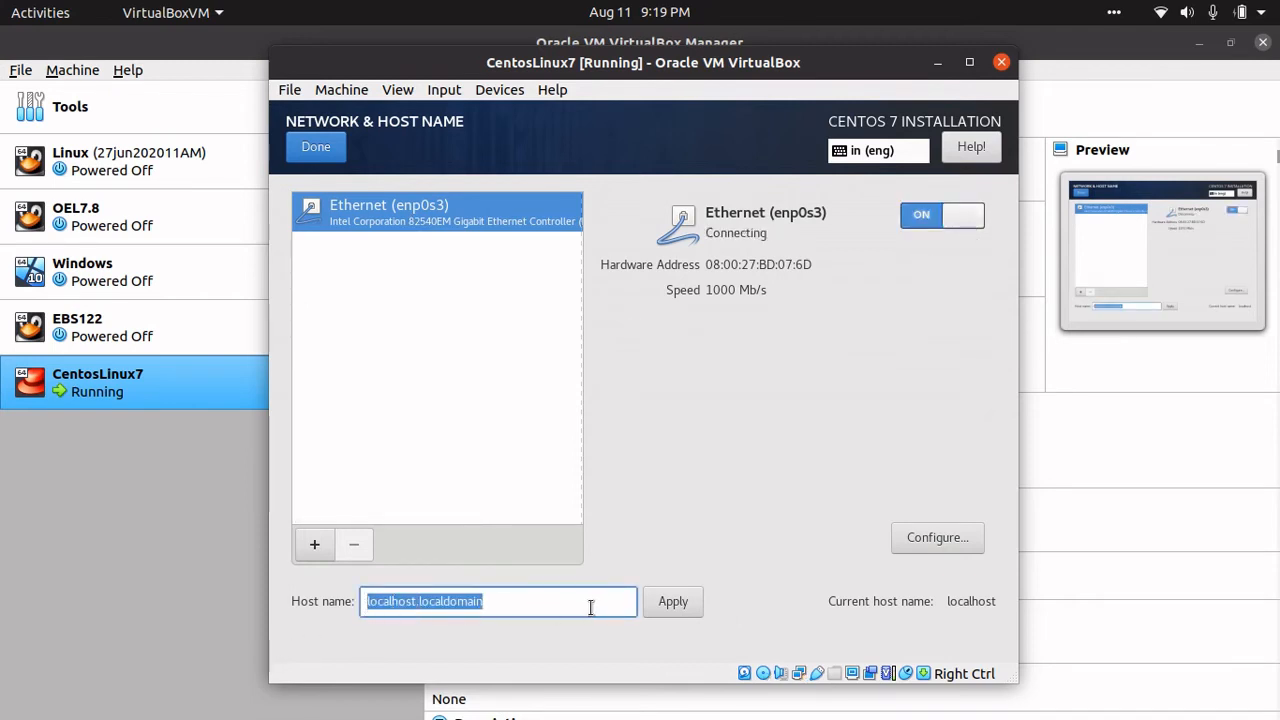
{"action": "left_click", "coordinate": [530, 606]}
{"action": "left_click_drag", "start_coordinate": [484, 604], "coordinate": [366, 597]}
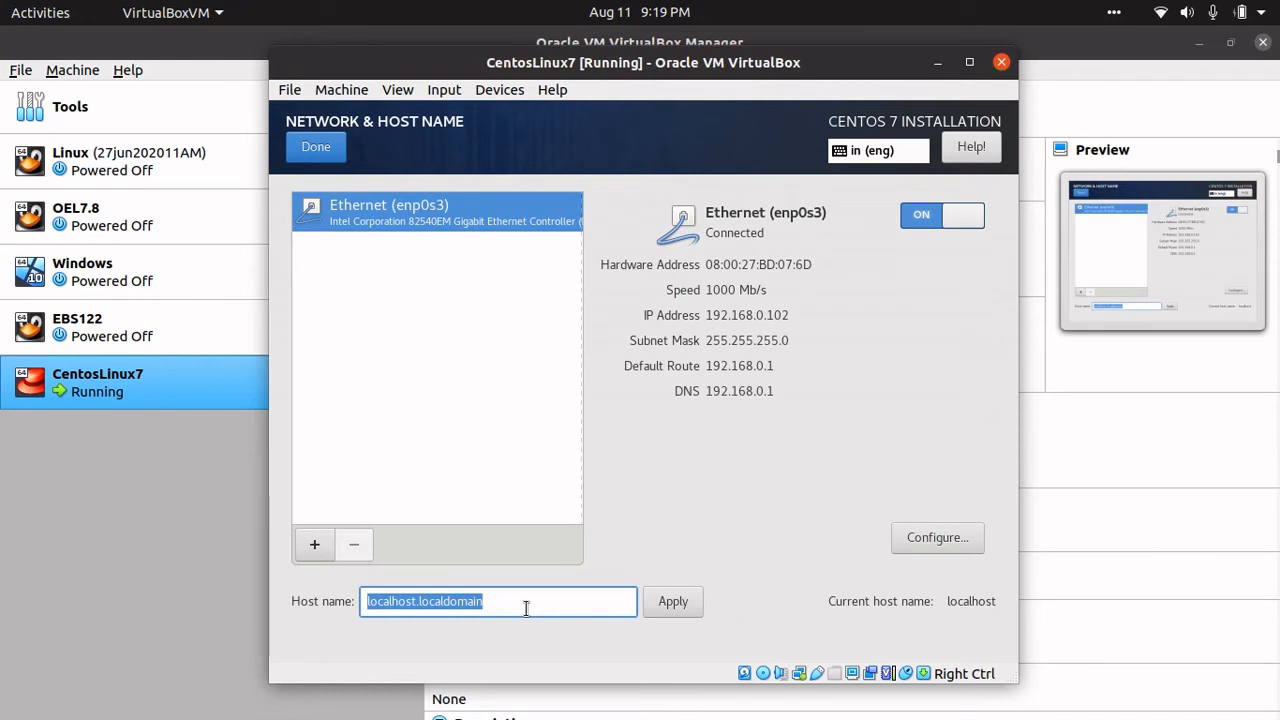
{"action": "type", "text": "techli"}
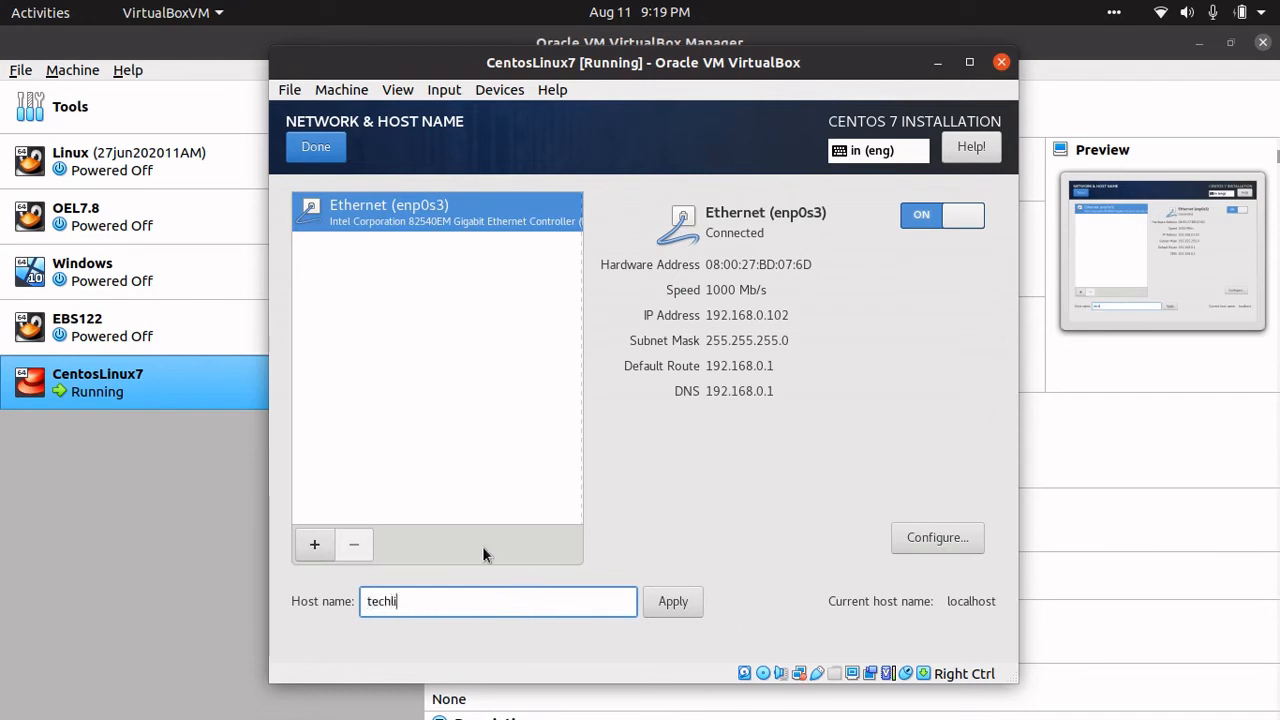
{"action": "type", "text": "fe1.lab"}
{"action": "left_click", "coordinate": [686, 602]}
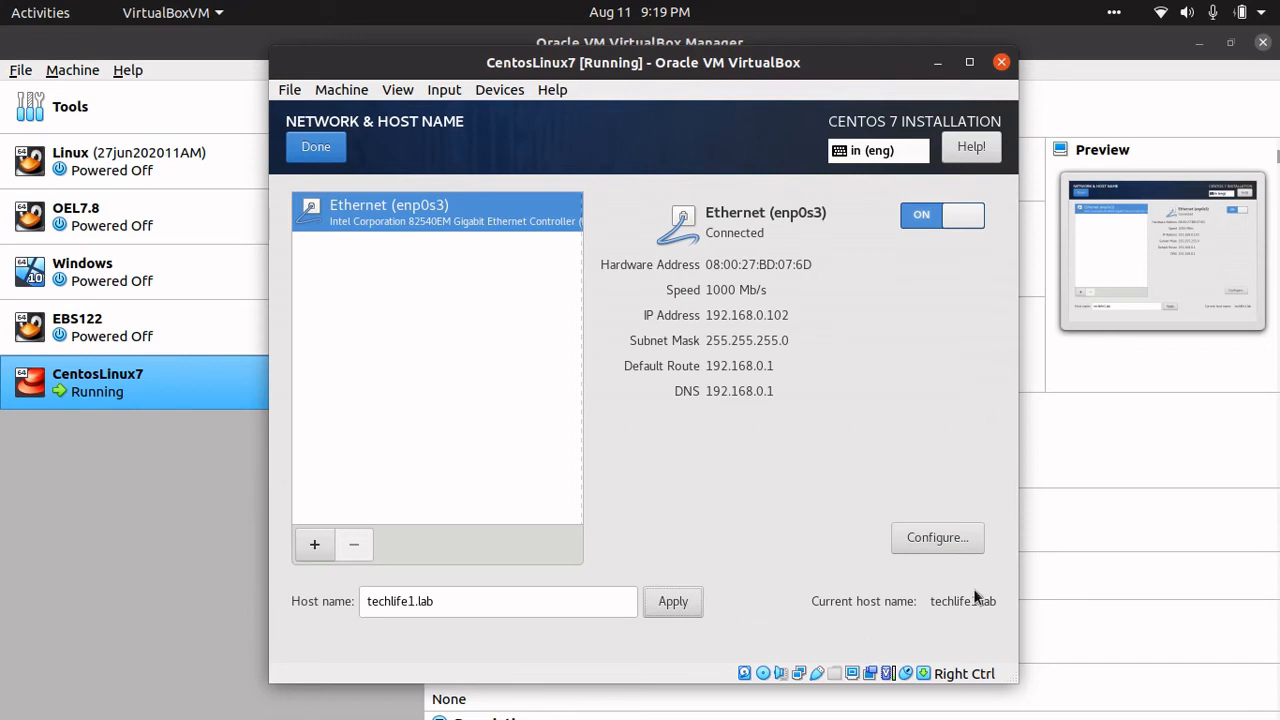
{"action": "left_click", "coordinate": [305, 154]}
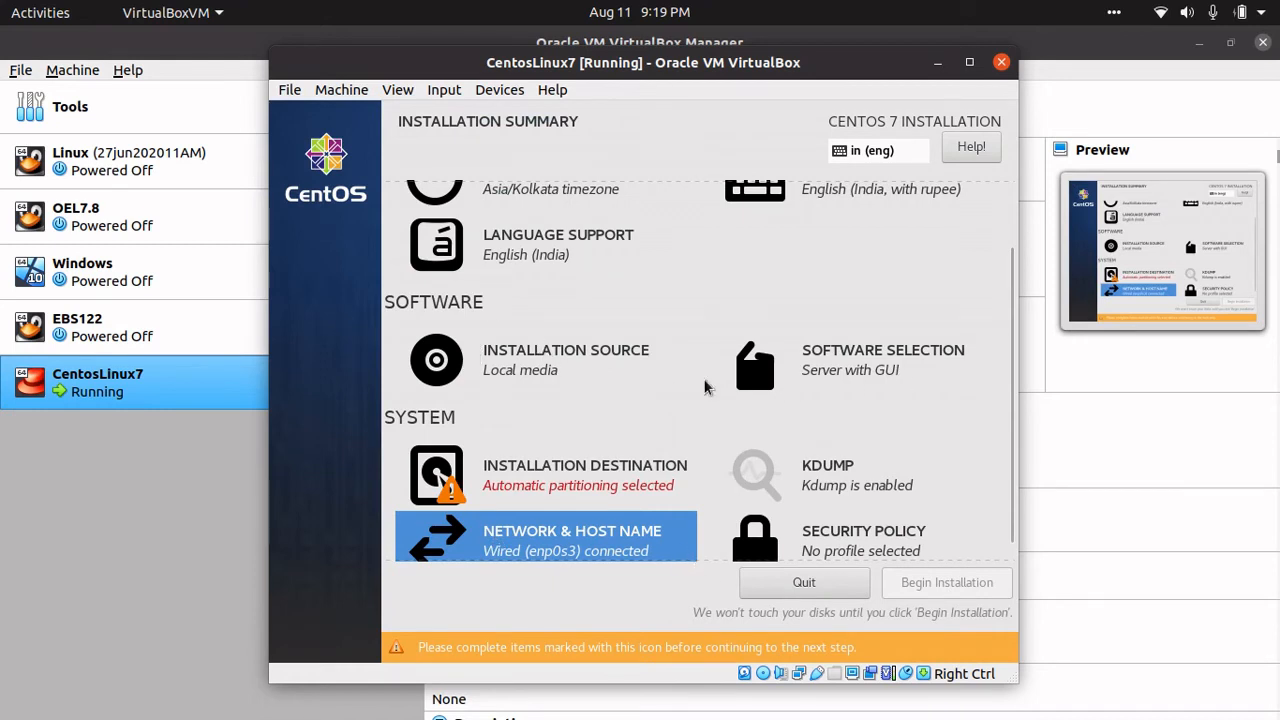
- Keep the ATA VBOX HARDDISK with automatic partitioning as the installation destination
{"action": "left_click", "coordinate": [575, 488]}
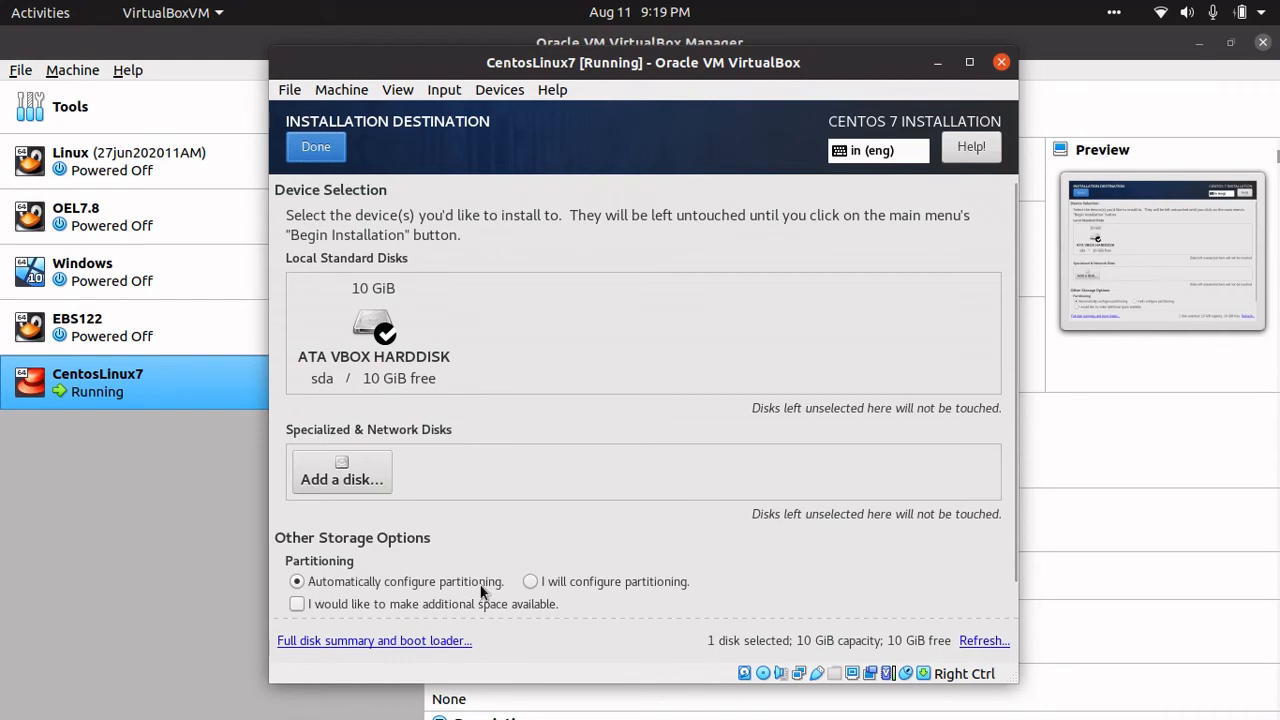
{"action": "scroll", "coordinate": [515, 481], "scroll_direction": "down", "scroll_amount": 1}
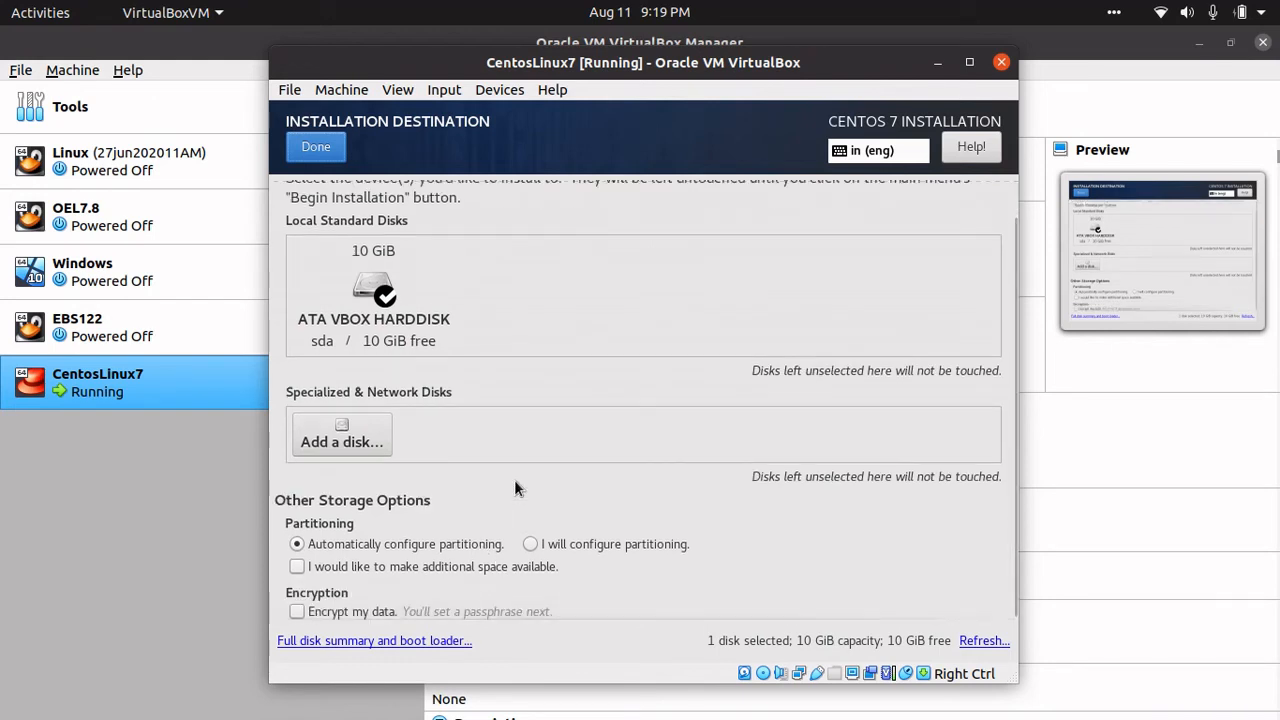
{"action": "scroll", "coordinate": [515, 481], "scroll_direction": "up", "scroll_amount": 1}
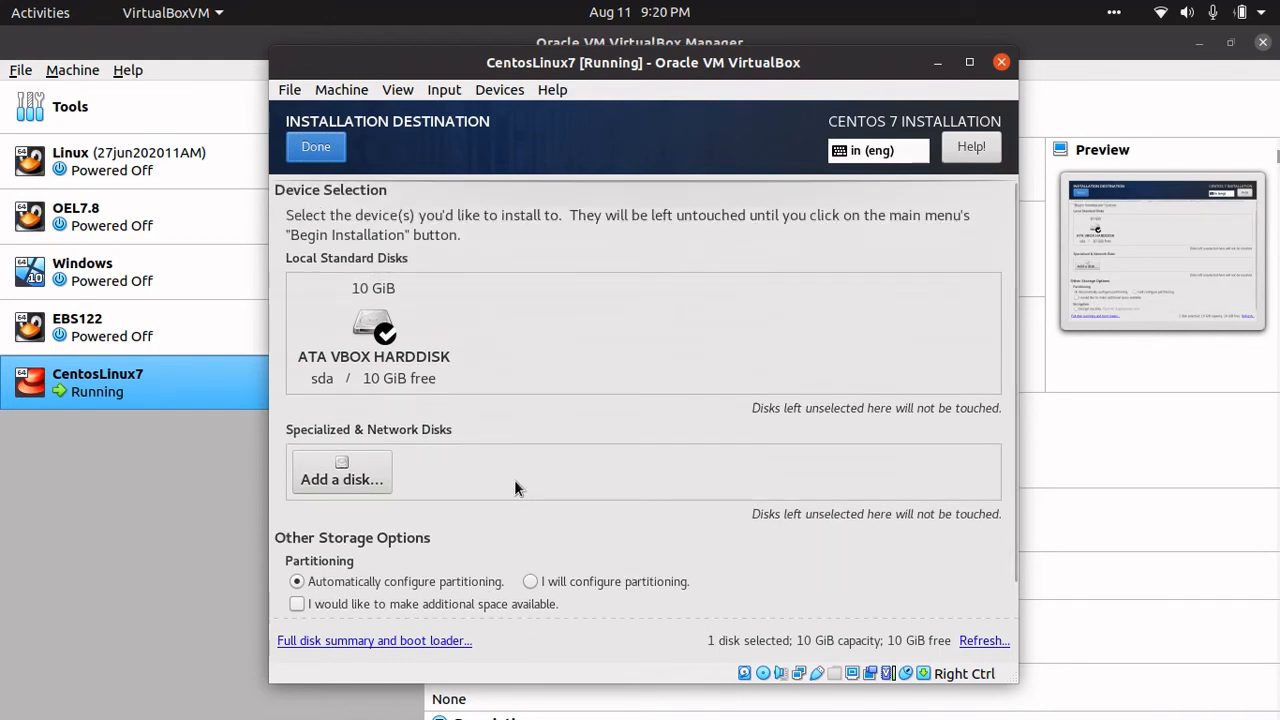
{"action": "scroll", "coordinate": [515, 481], "scroll_direction": "down", "scroll_amount": 1}
{"action": "scroll", "coordinate": [515, 481], "scroll_direction": "up", "scroll_amount": 1}
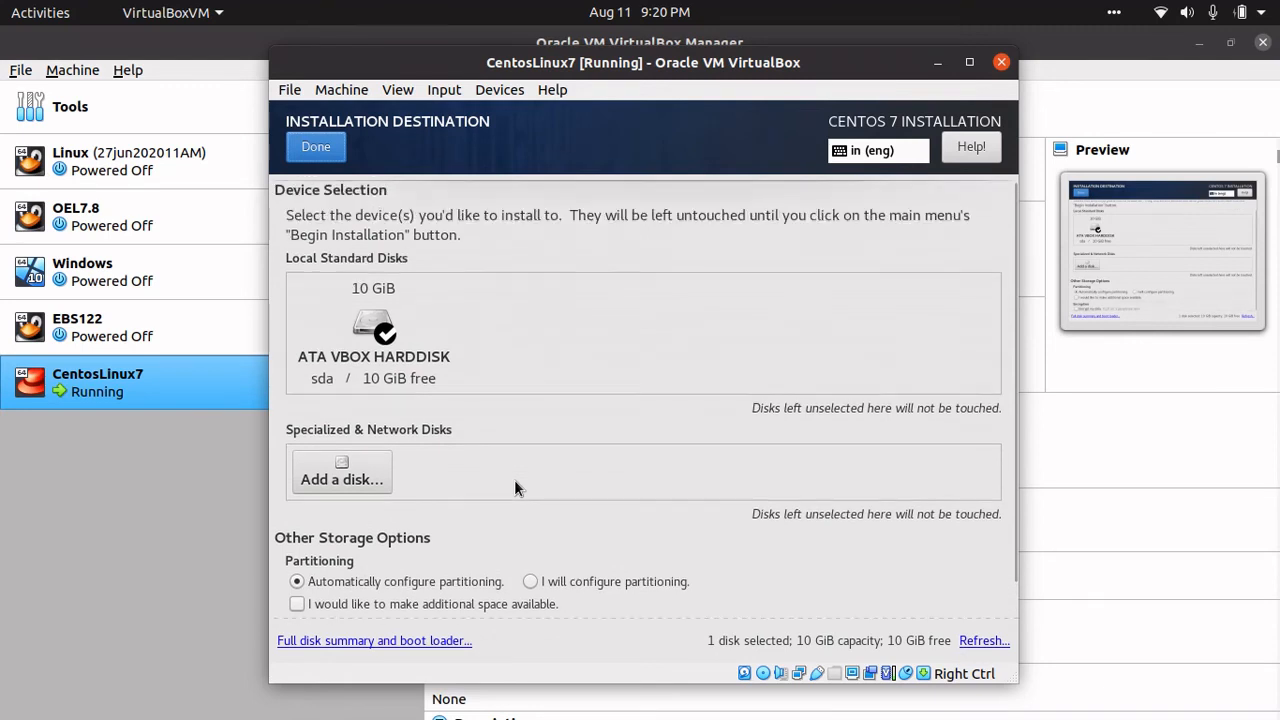
{"action": "scroll", "coordinate": [515, 481], "scroll_direction": "down", "scroll_amount": 1}
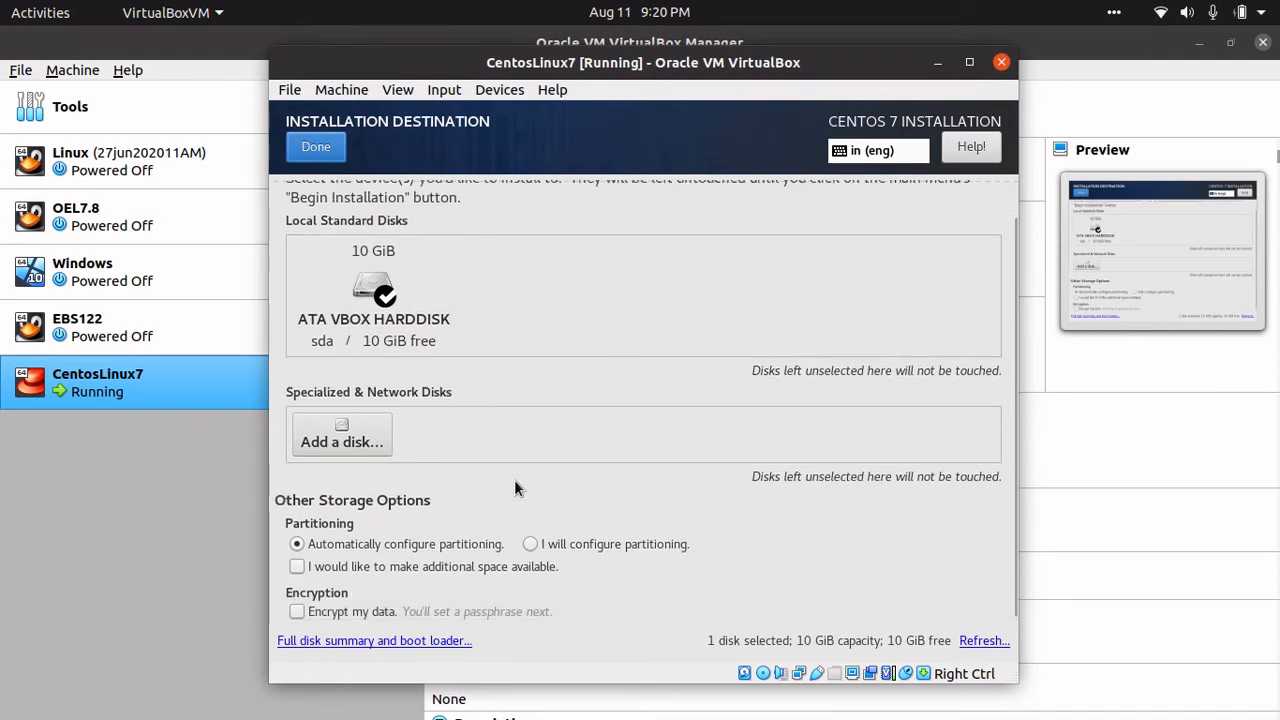
{"action": "scroll", "coordinate": [514, 479], "scroll_direction": "up", "scroll_amount": 1}
{"action": "scroll", "coordinate": [514, 479], "scroll_direction": "down", "scroll_amount": 1}
{"action": "left_click", "coordinate": [316, 147]}
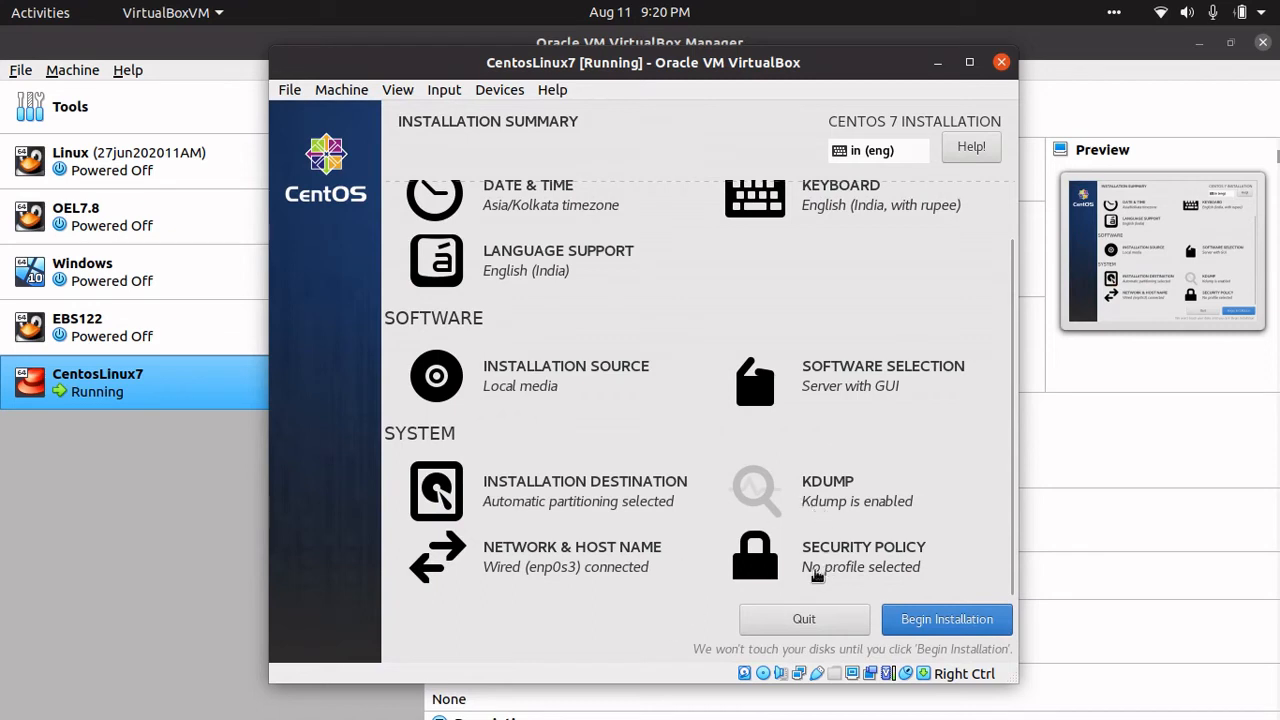
{"action": "scroll", "coordinate": [763, 516], "scroll_direction": "up", "scroll_amount": 2}
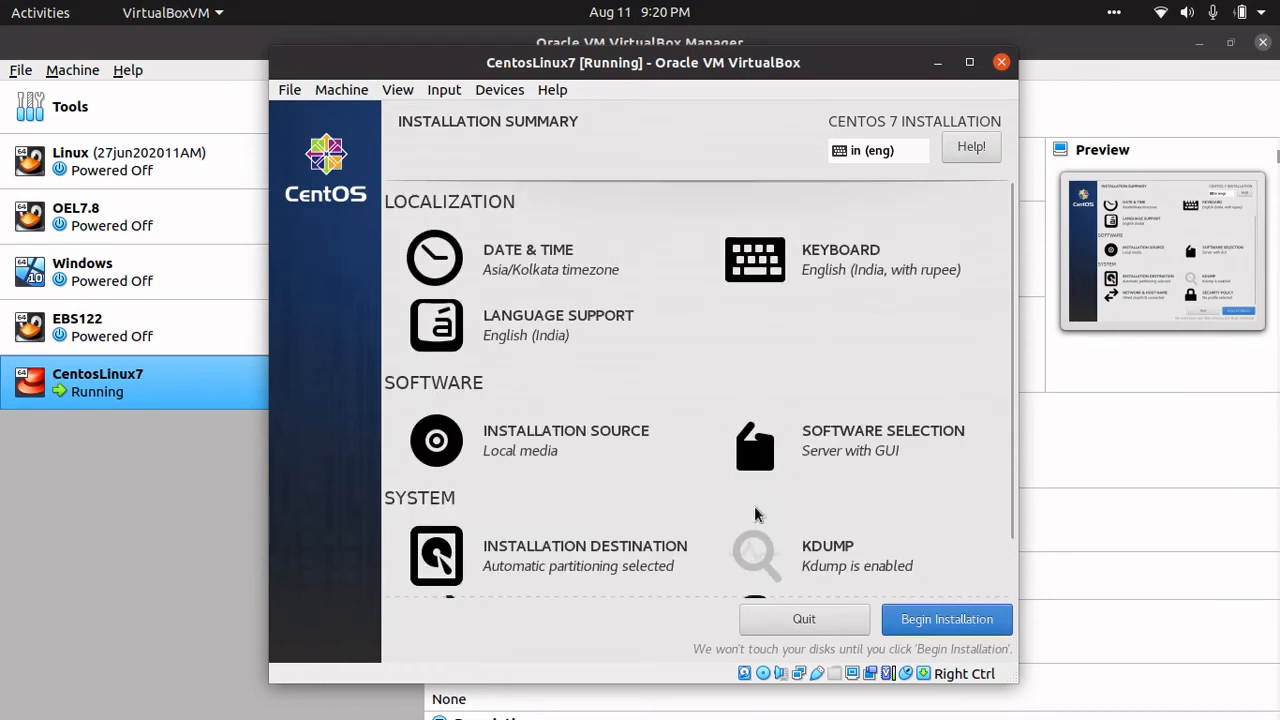
{"action": "scroll", "coordinate": [763, 516], "scroll_direction": "down", "scroll_amount": 2}
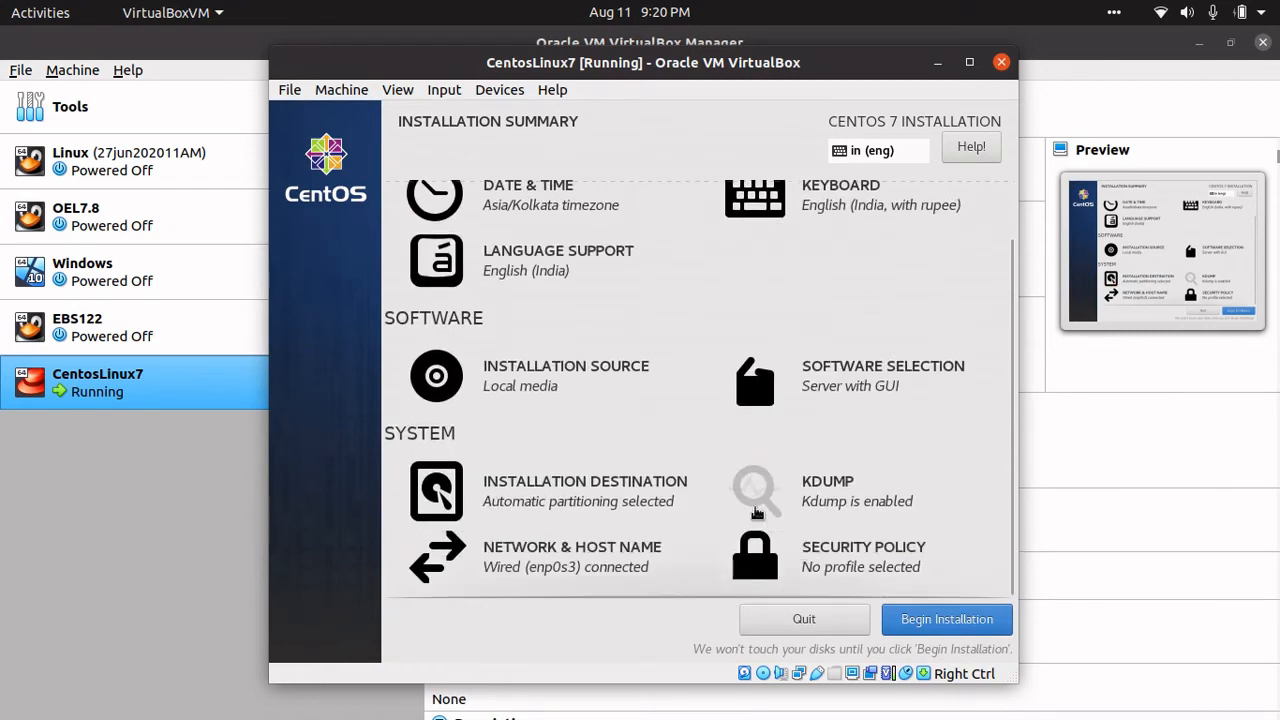
- Begin the CentOS installation from the completed Installation Summary screen
{"action": "left_click", "coordinate": [935, 623]}
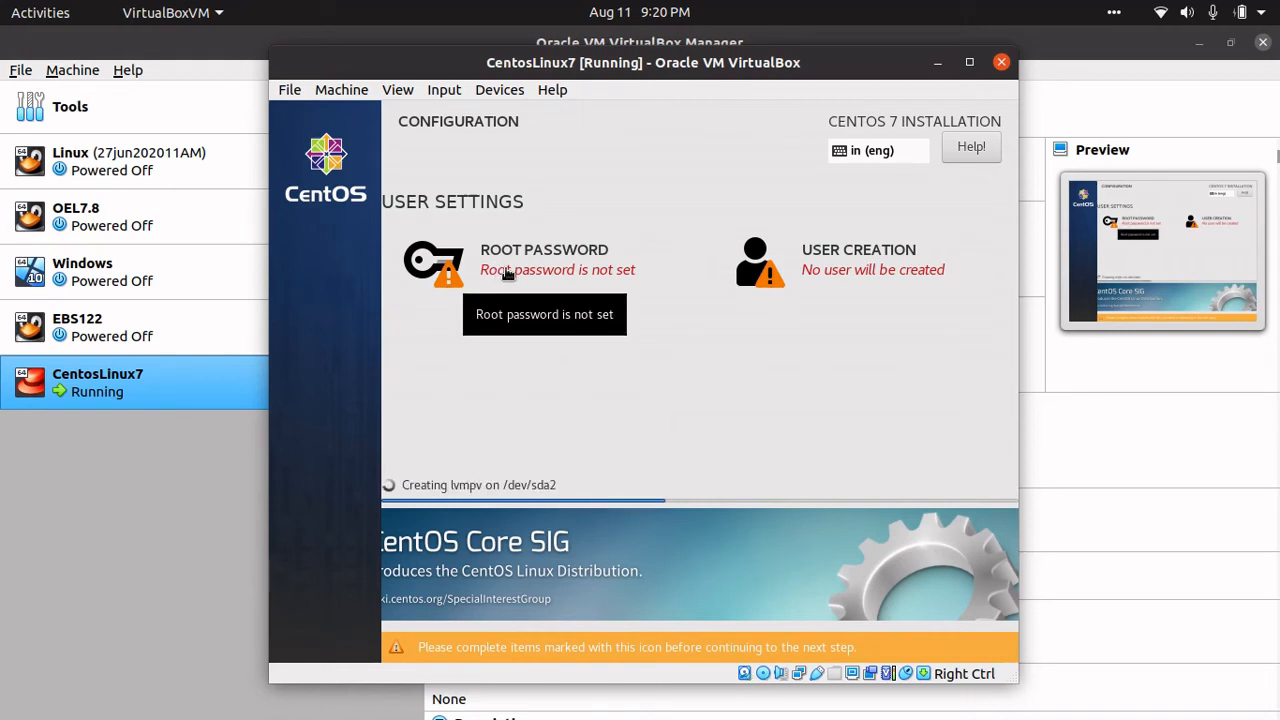
- Enter and confirm the root password, accepting it despite the weak-password warning
{"action": "left_click", "coordinate": [508, 272]}
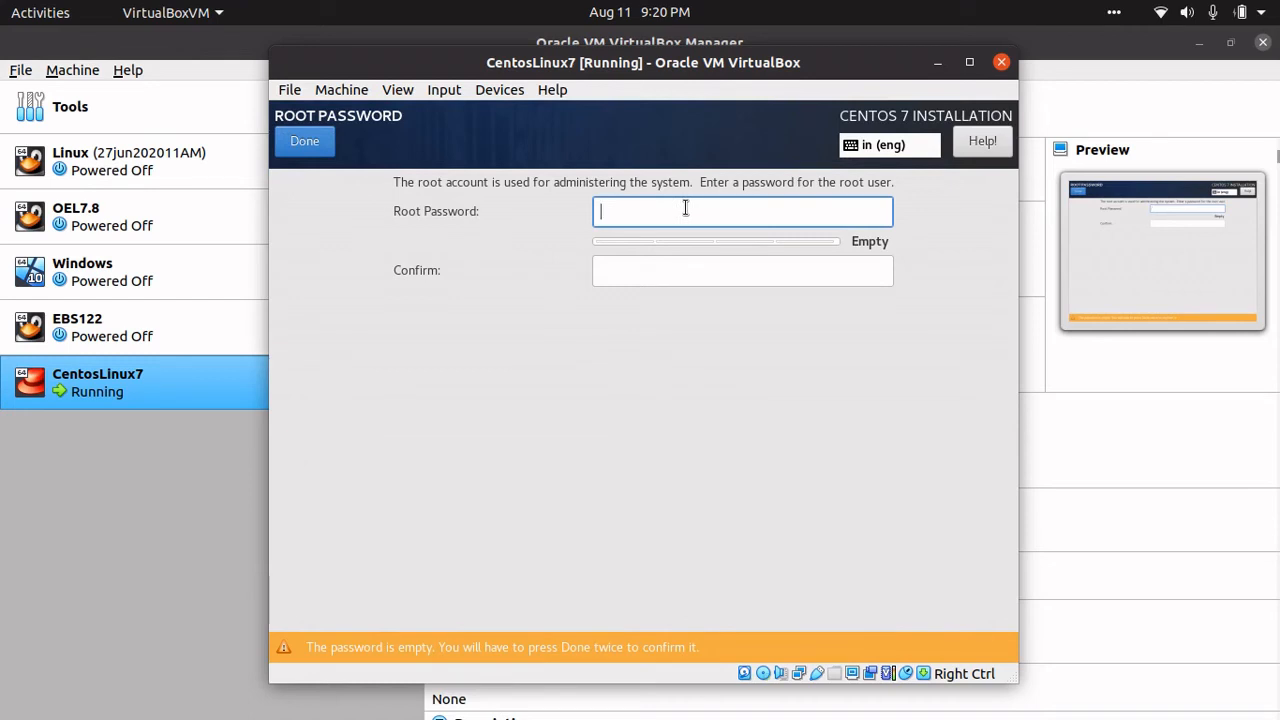
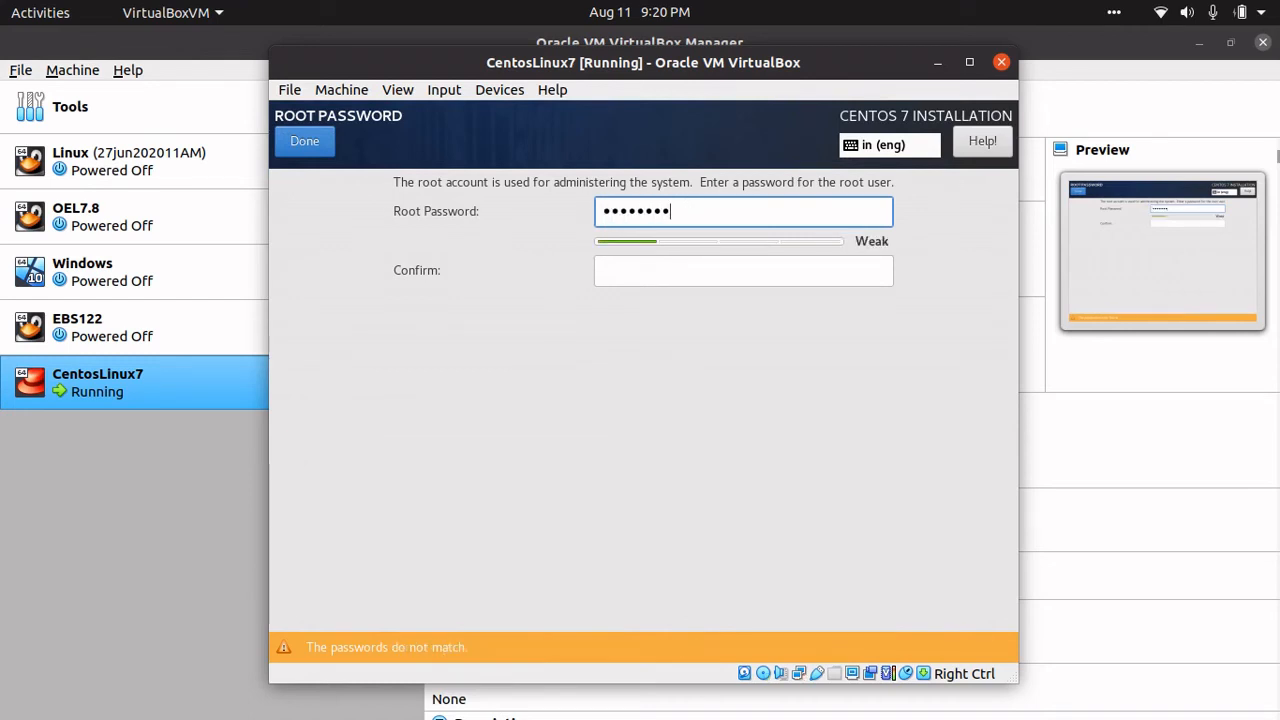
{"action": "key", "text": "Tab"}
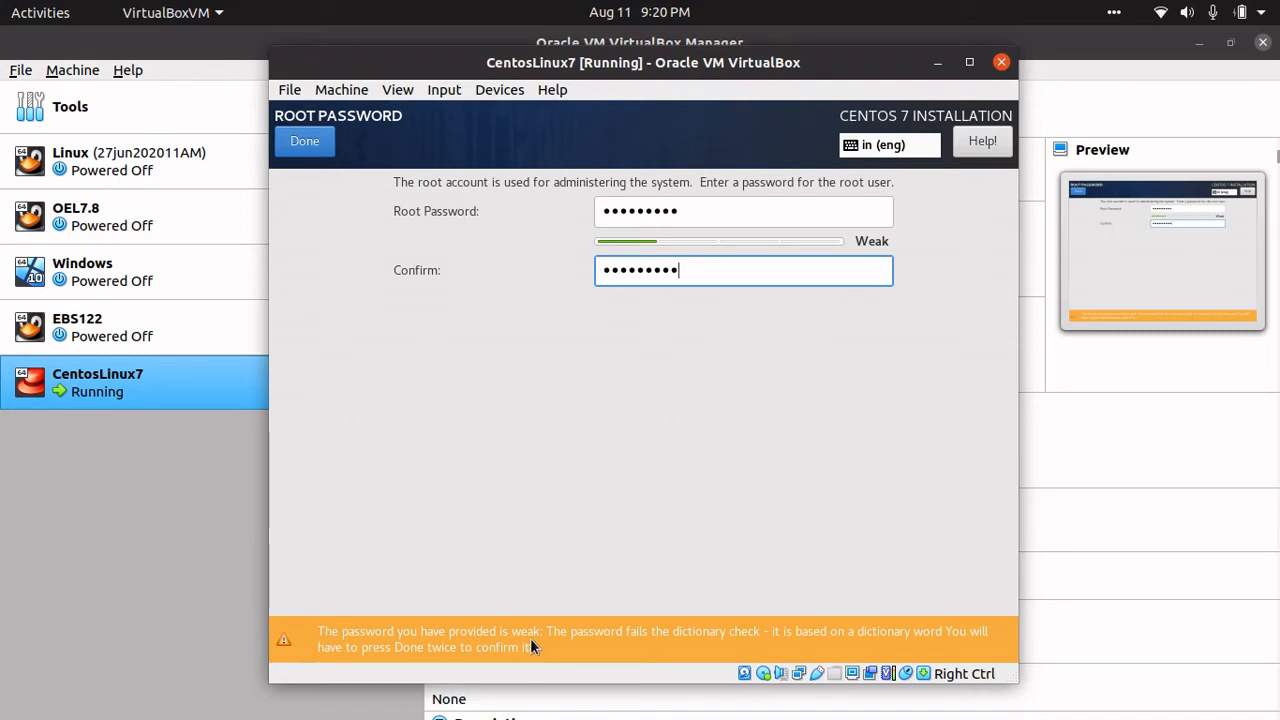
{"action": "left_click", "coordinate": [294, 144]}
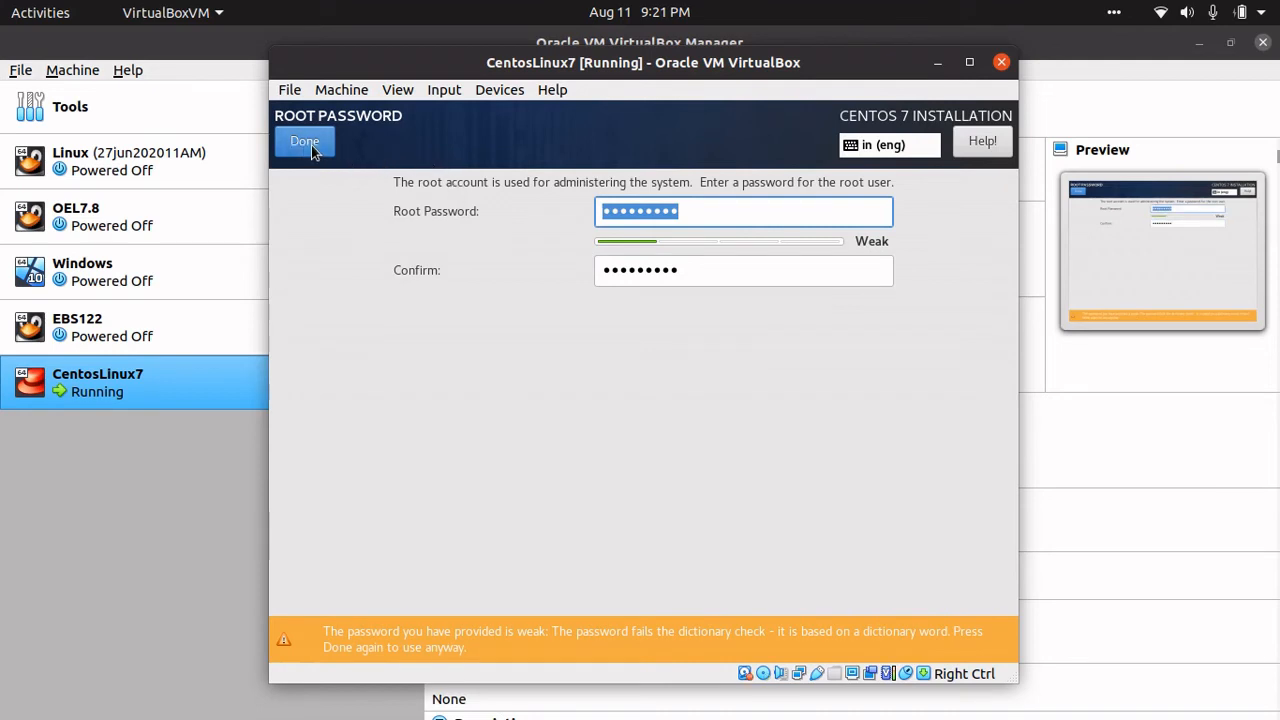
{"action": "left_click", "coordinate": [300, 146]}
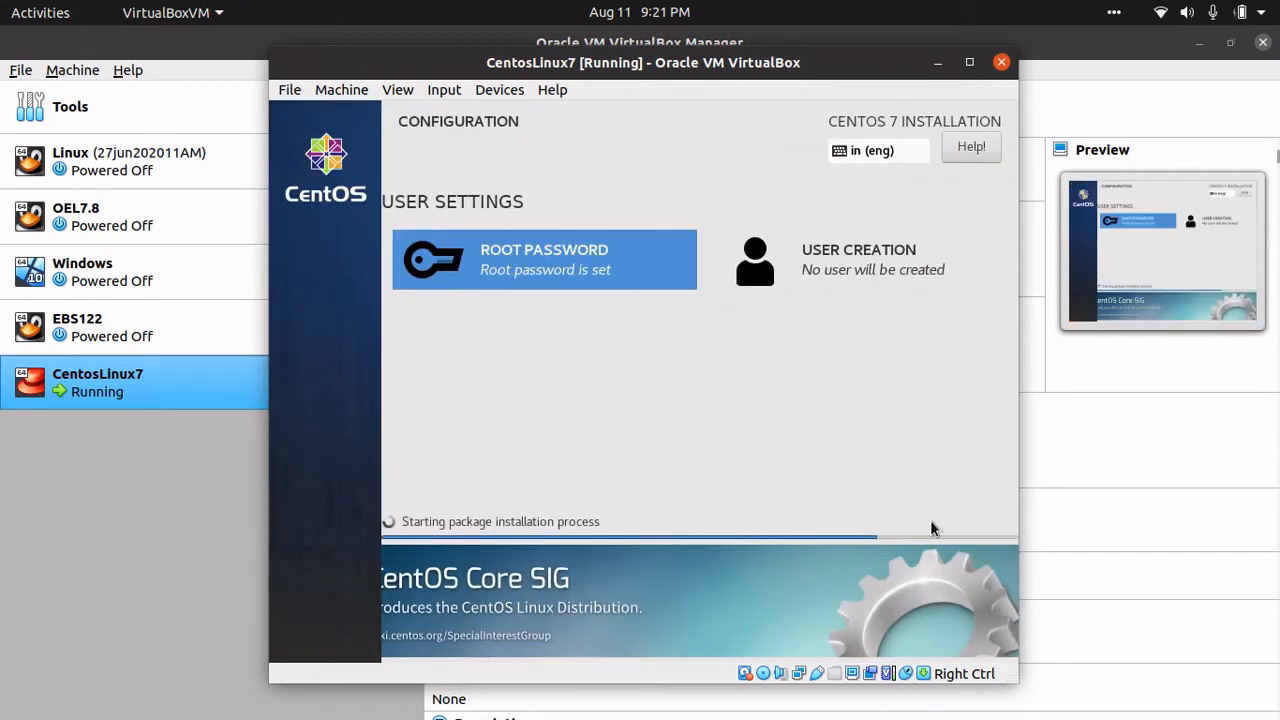
- Create an administrator user with the user's full name and a confirmed password, accepting the weak-password warning
{"action": "left_click", "coordinate": [860, 264]}
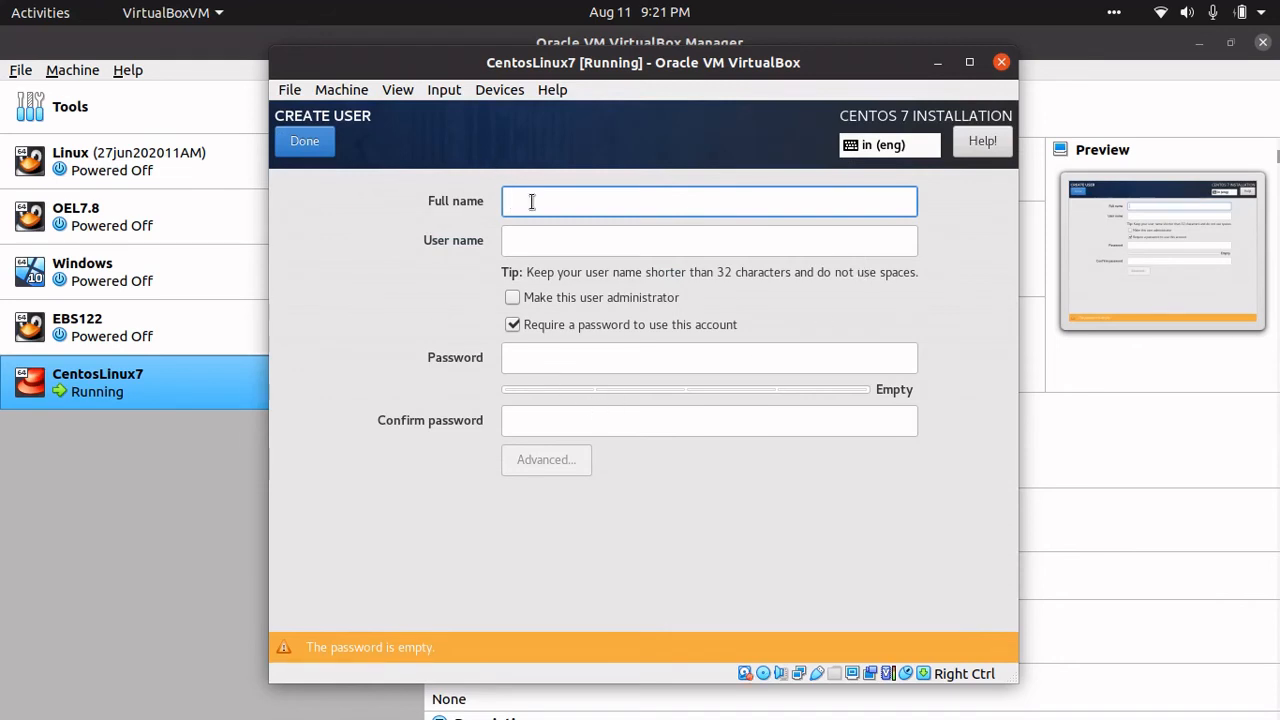
{"action": "type", "text": "hima"}
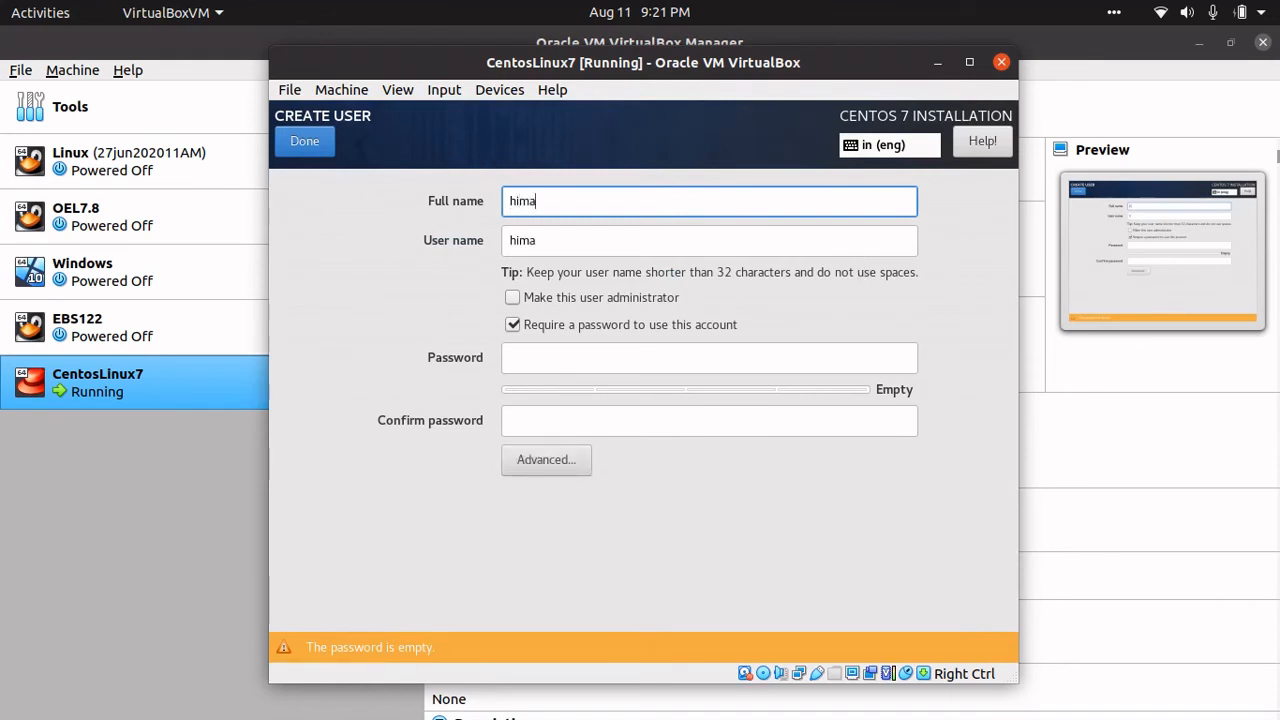
{"action": "type", "text": "nshu"}
{"action": "key", "text": "BackSpace"}
{"action": "key", "text": "BackSpace"}
{"action": "key", "text": "BackSpace"}
{"action": "type", "text": "shu"}
{"action": "left_click", "coordinate": [513, 299]}
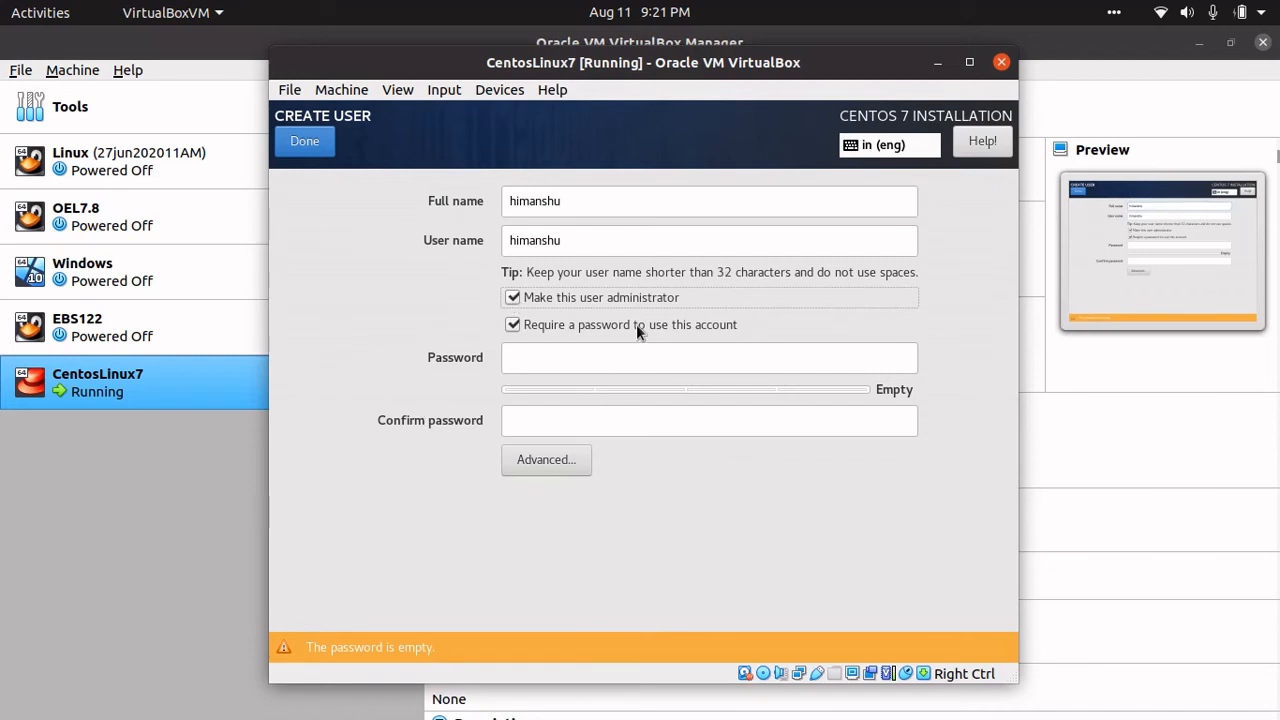
{"action": "left_click", "coordinate": [600, 361]}
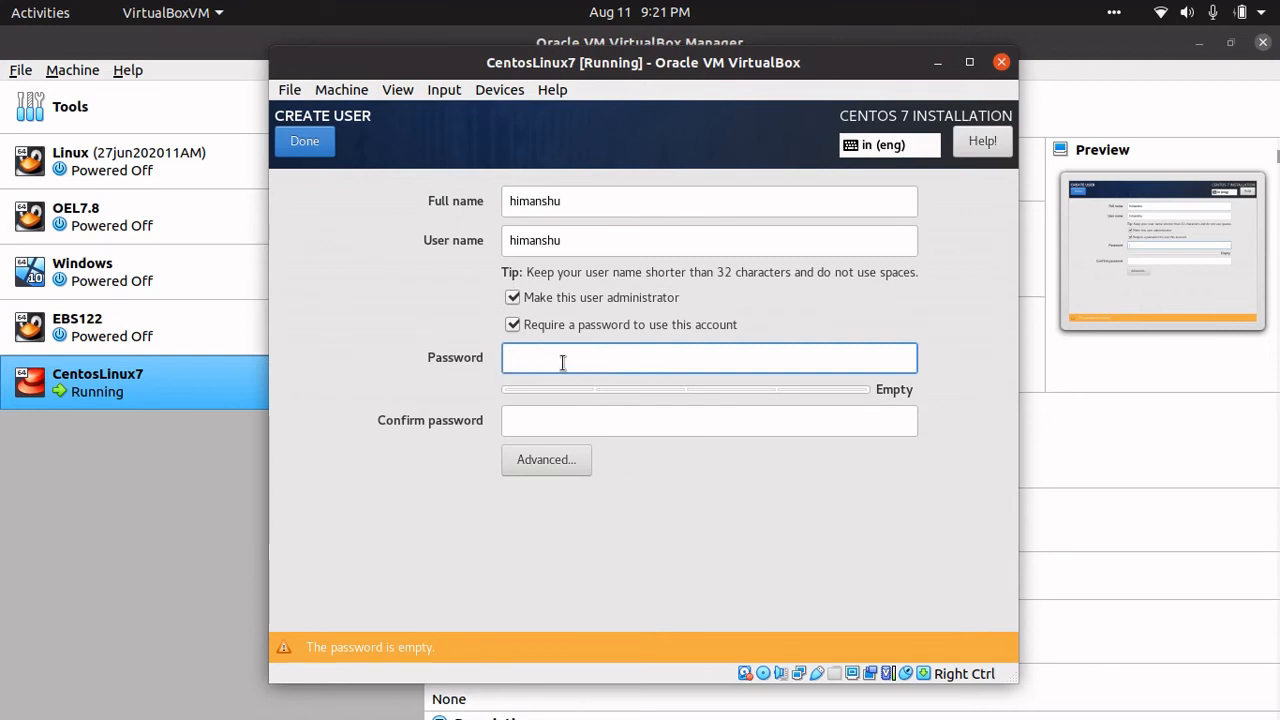
{"action": "type", "text": "••••••••••"}
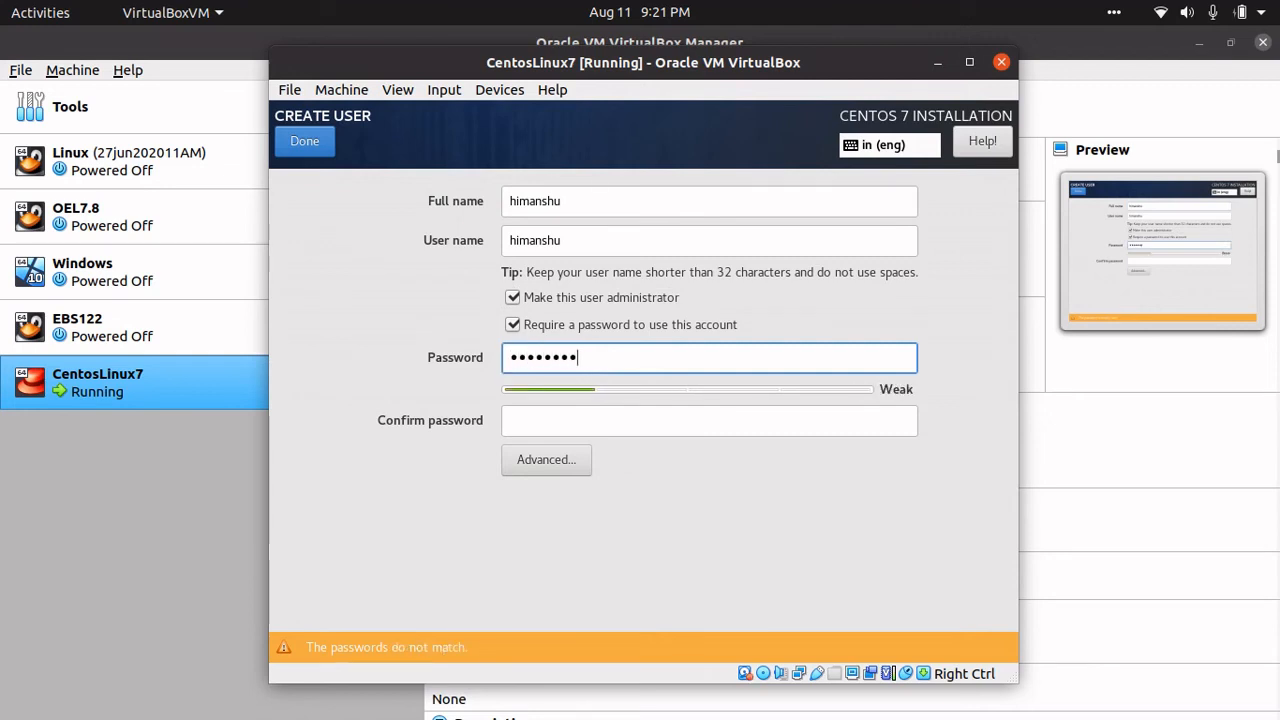
{"action": "key", "text": "Tab"}
{"action": "type", "text": "••••••••"}
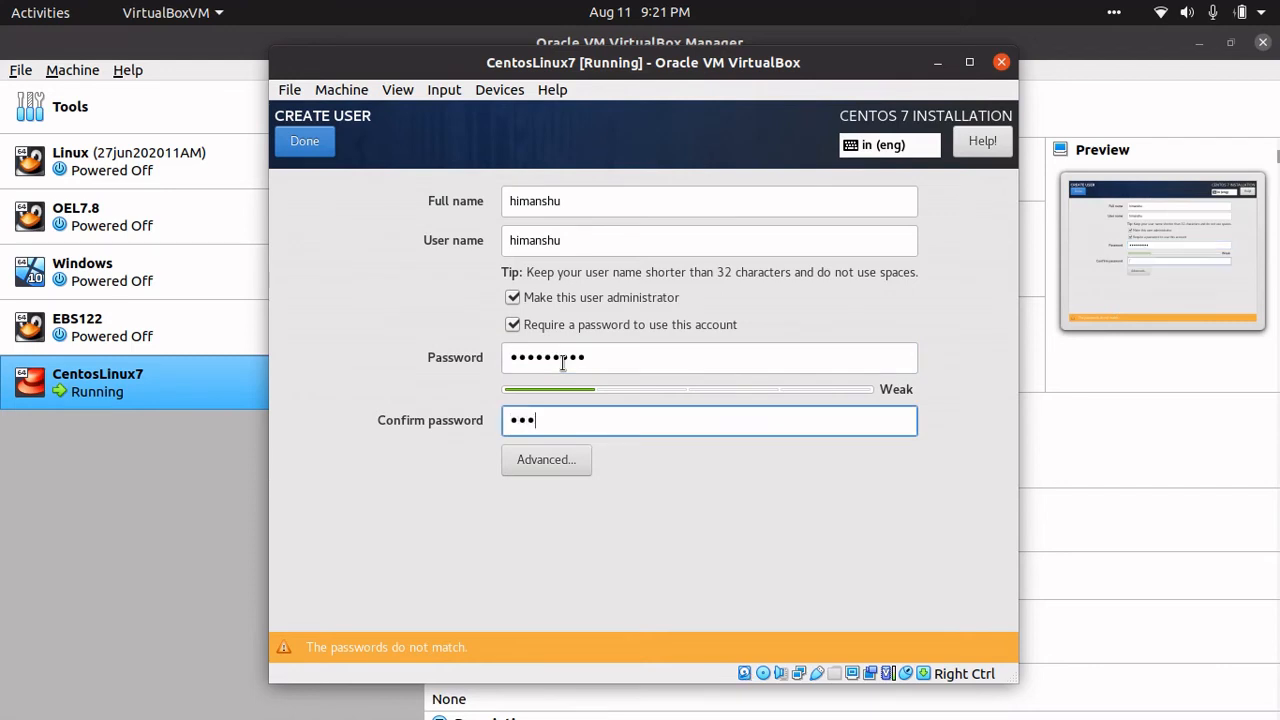
{"action": "type", "text": "•"}
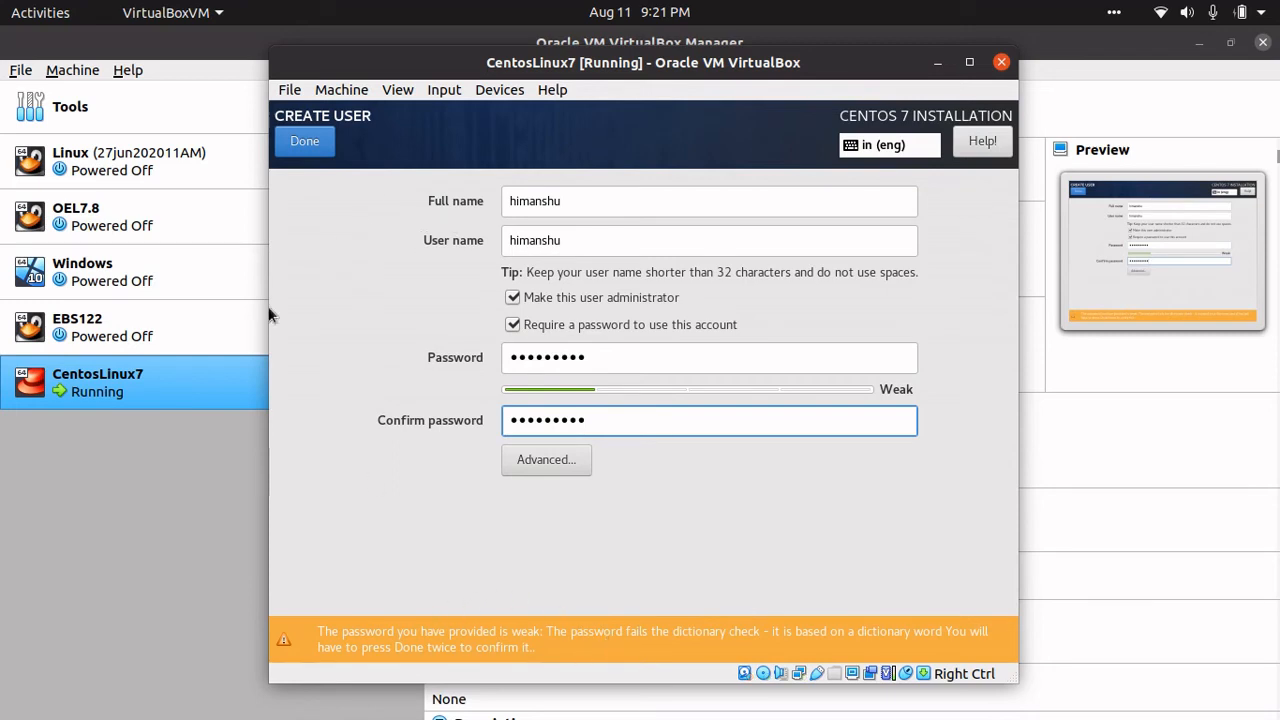
{"action": "left_click", "coordinate": [303, 150]}
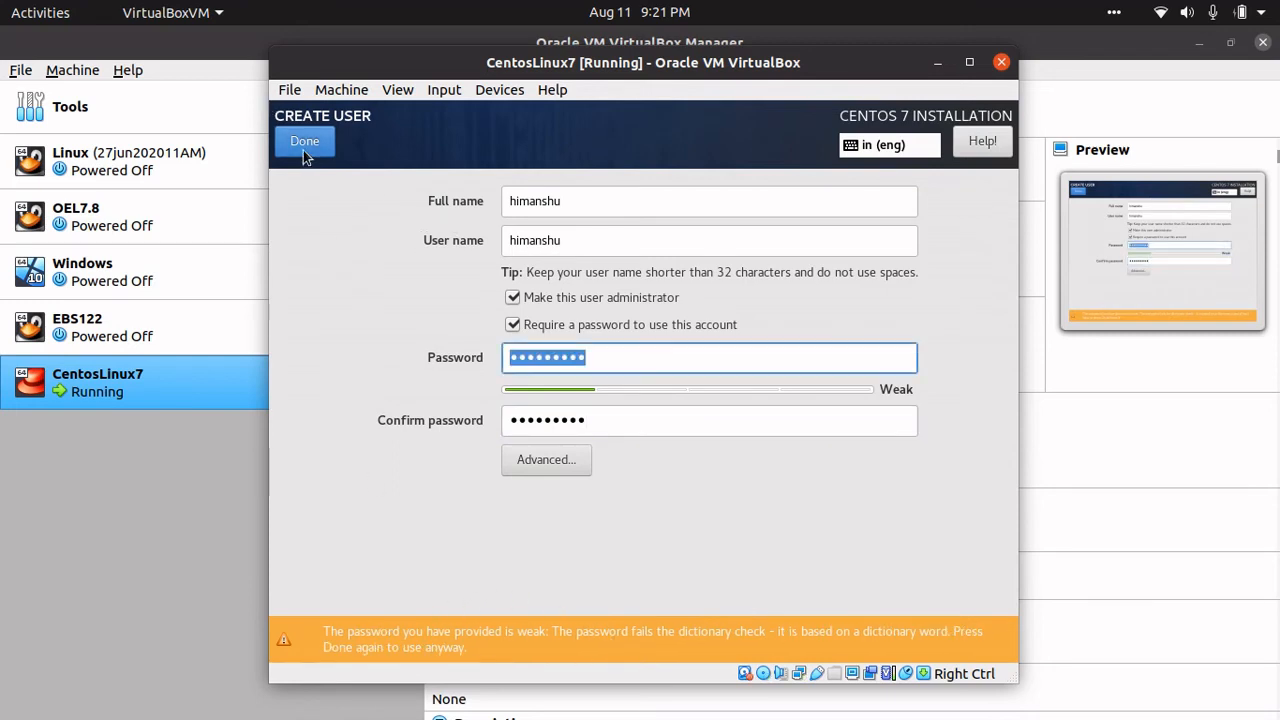
{"action": "left_click", "coordinate": [304, 150]}
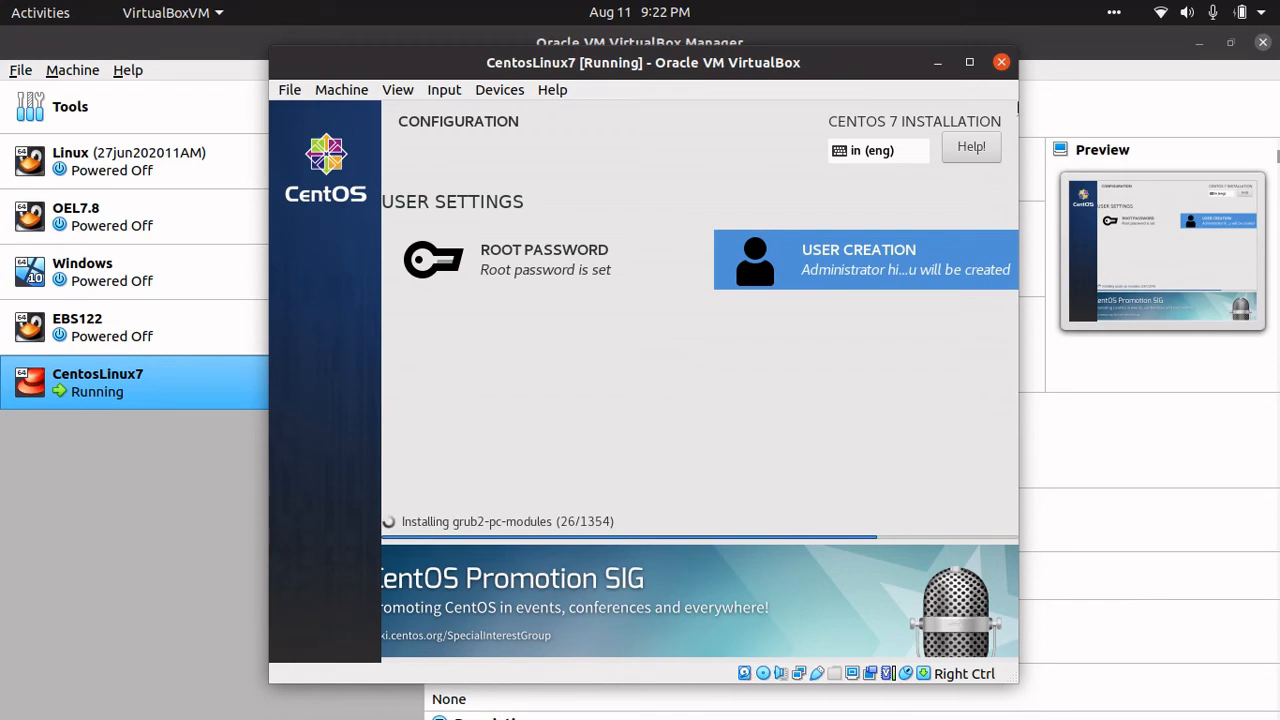
- Reboot the finished installation into the CentOS 7 Initial Setup screen
{"action": "left_click", "coordinate": [1114, 14]}
{"action": "left_click", "coordinate": [1110, 74]}
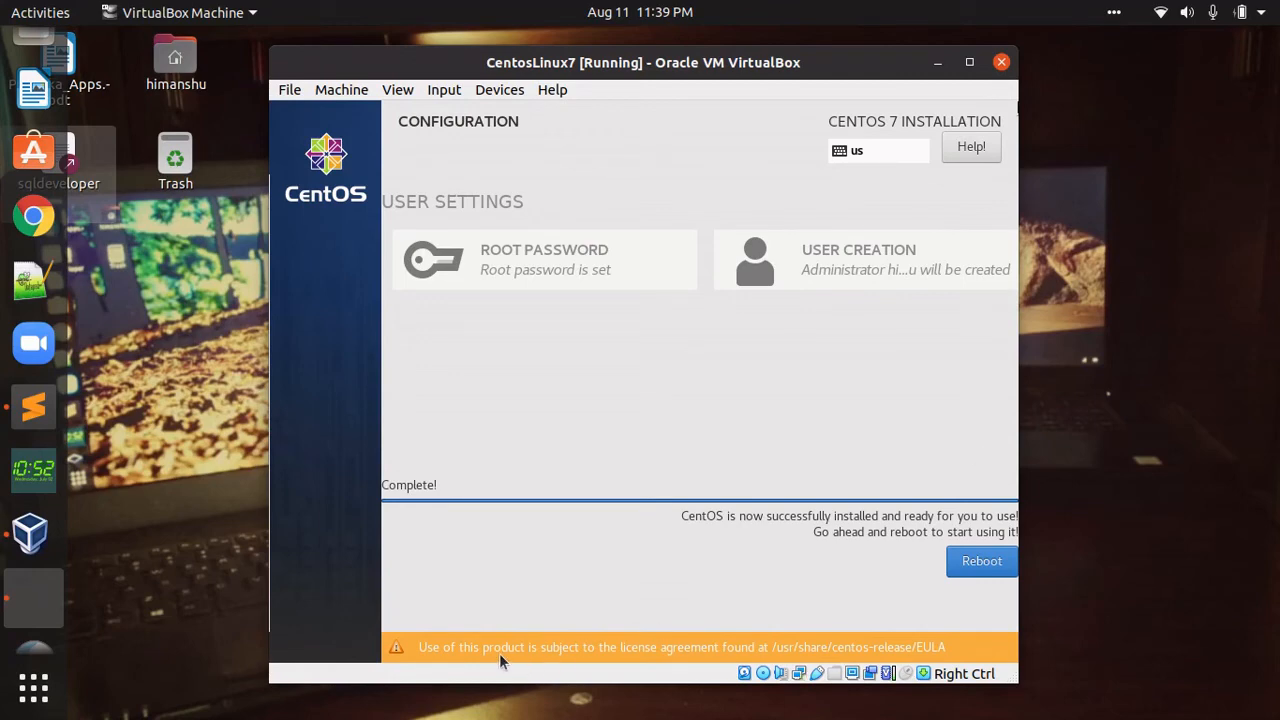
{"action": "left_click", "coordinate": [975, 566]}
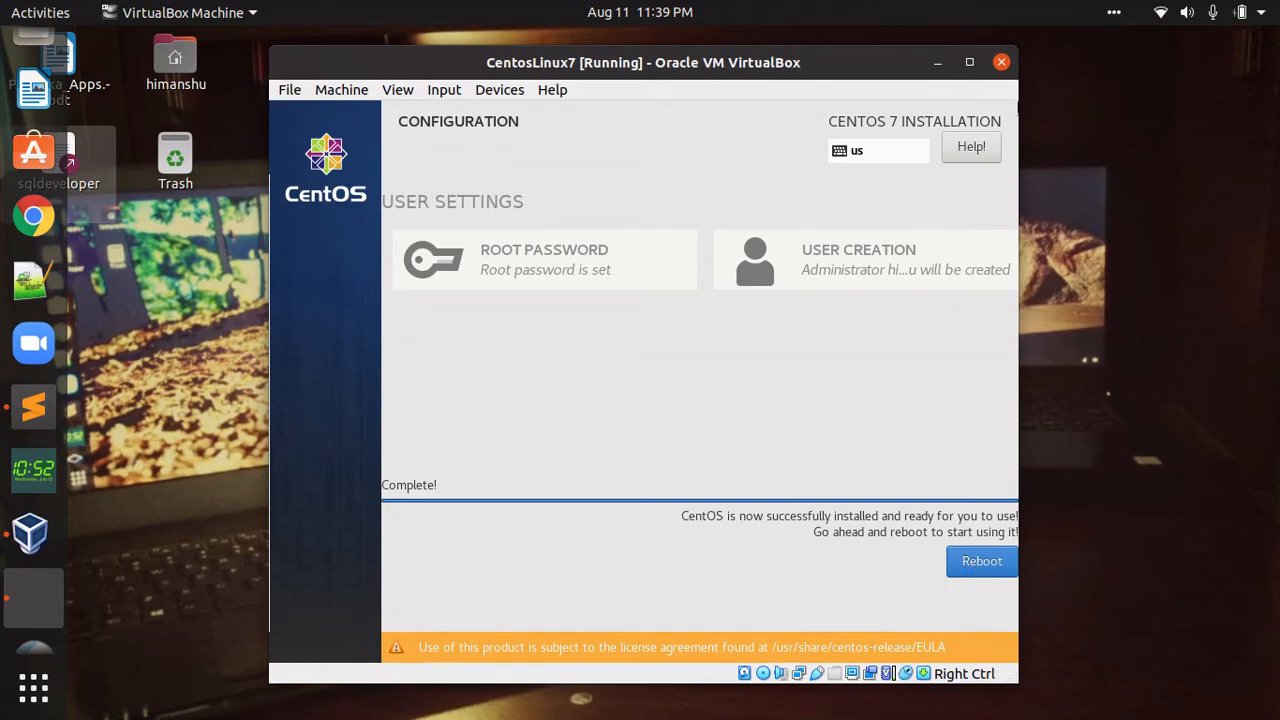
{"action": "left_click", "coordinate": [995, 560]}
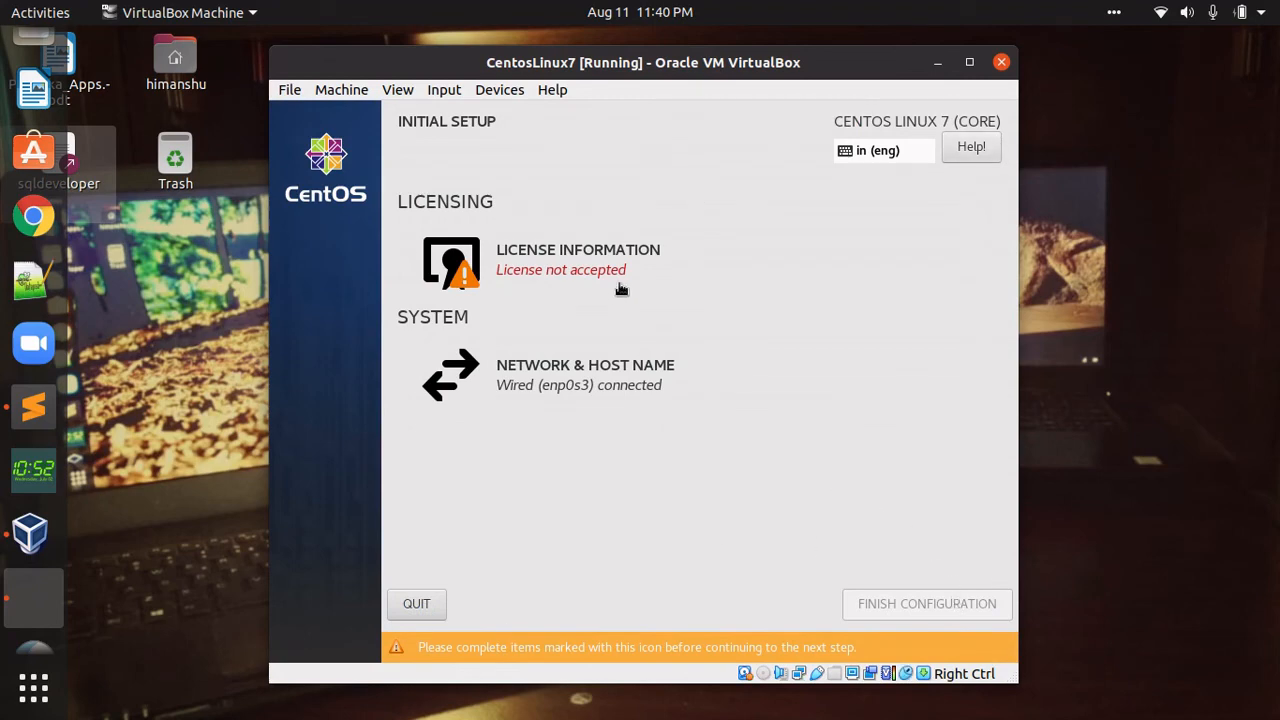
- Accept the CentOS 7 license agreement and finish the initial configuration
{"action": "left_click", "coordinate": [518, 249]}
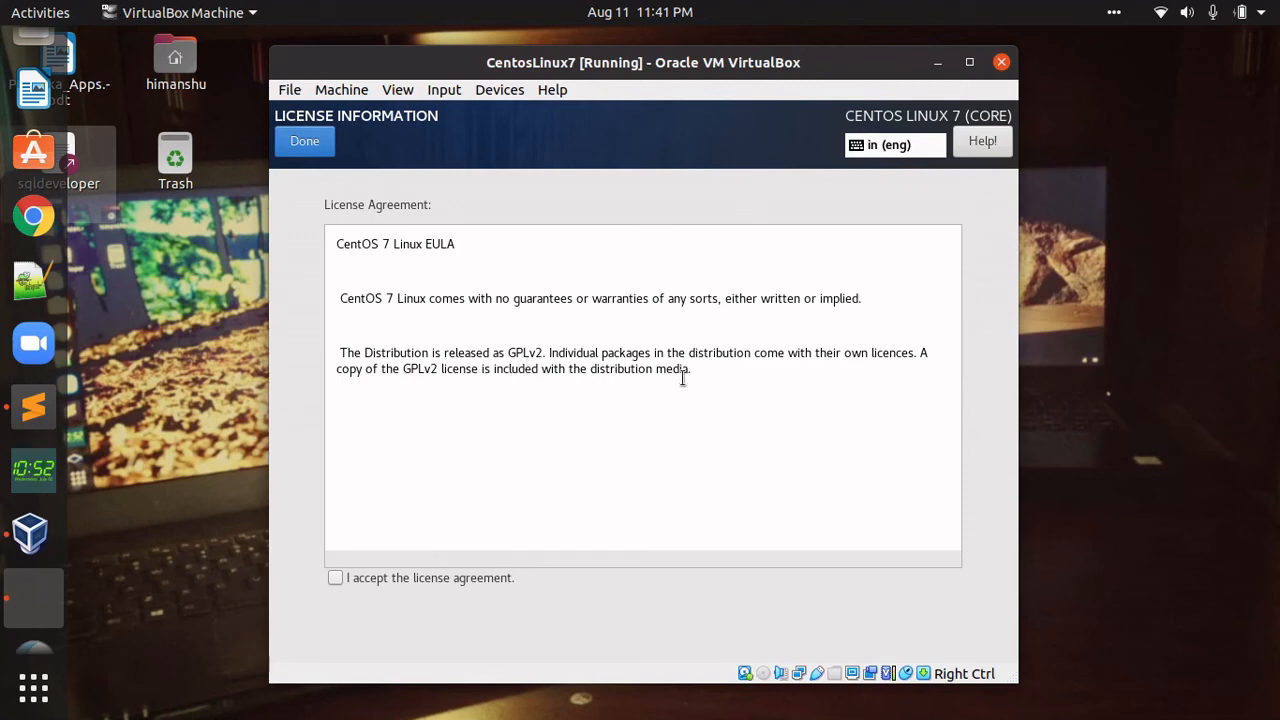
{"action": "left_click", "coordinate": [336, 580]}
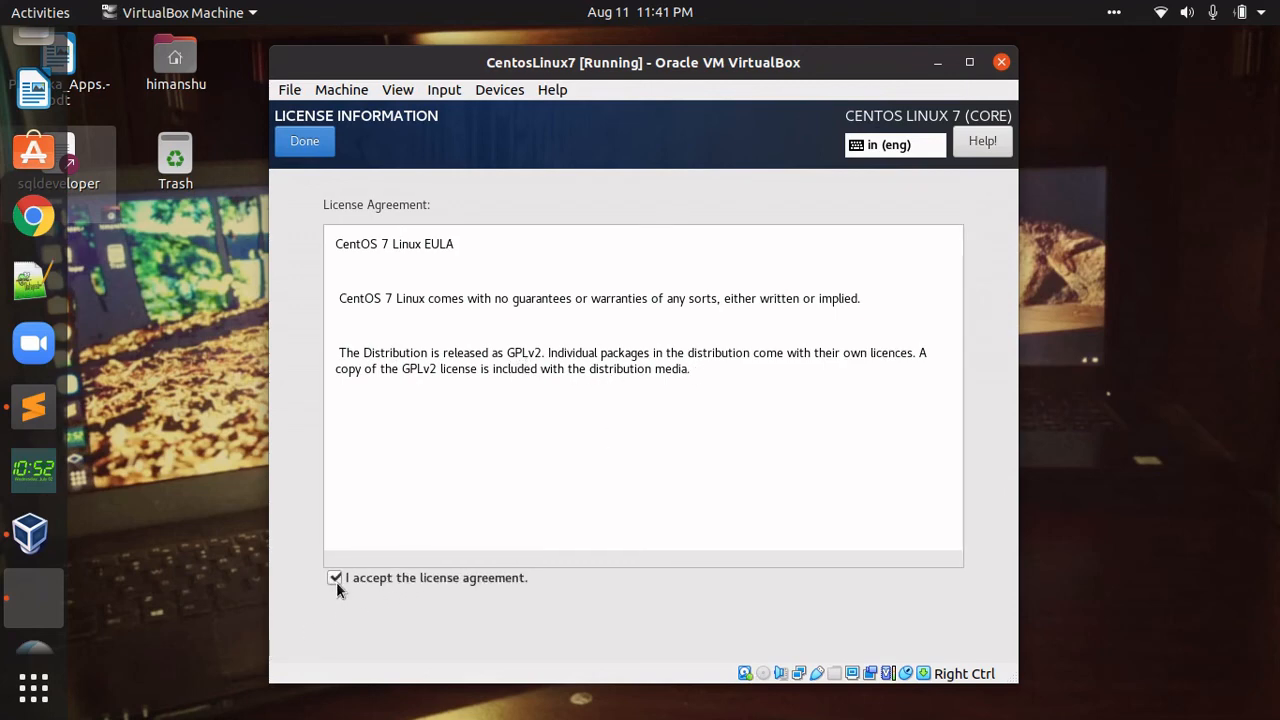
{"action": "left_click", "coordinate": [304, 141]}
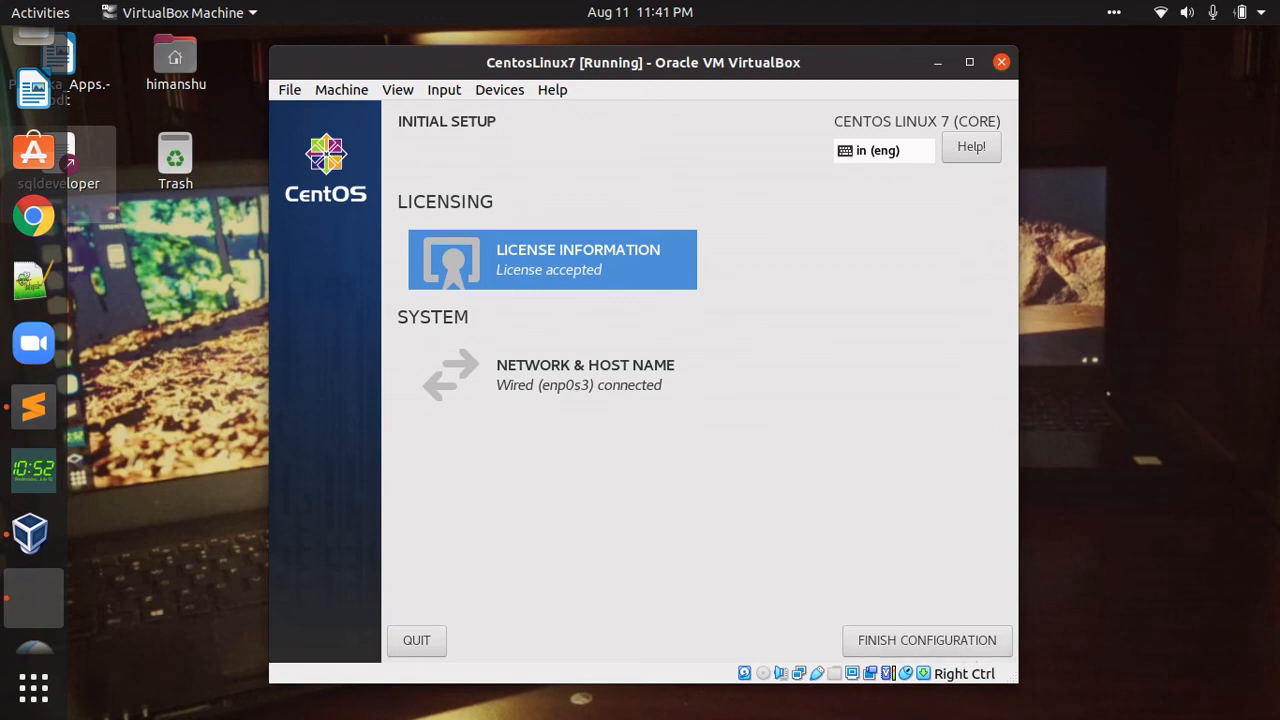
{"action": "left_click", "coordinate": [891, 640]}
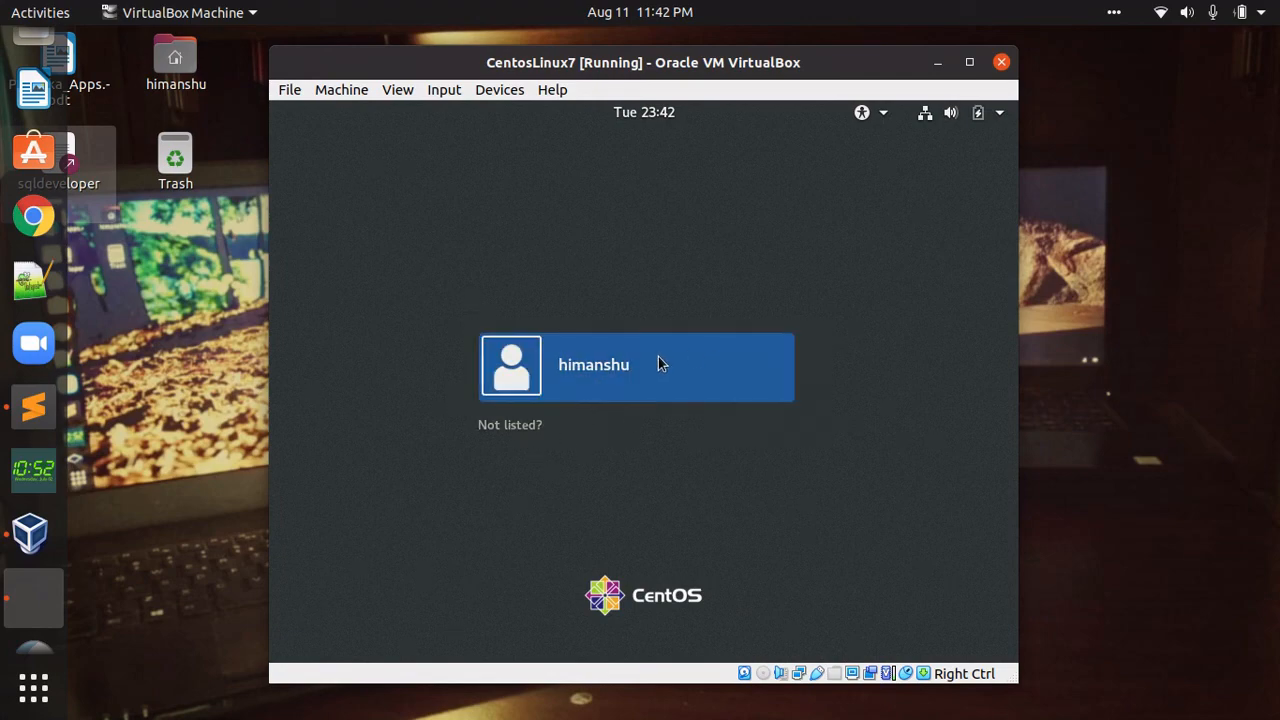
- Sign in as the newly created user from the login list using its password
{"action": "left_click", "coordinate": [510, 425]}
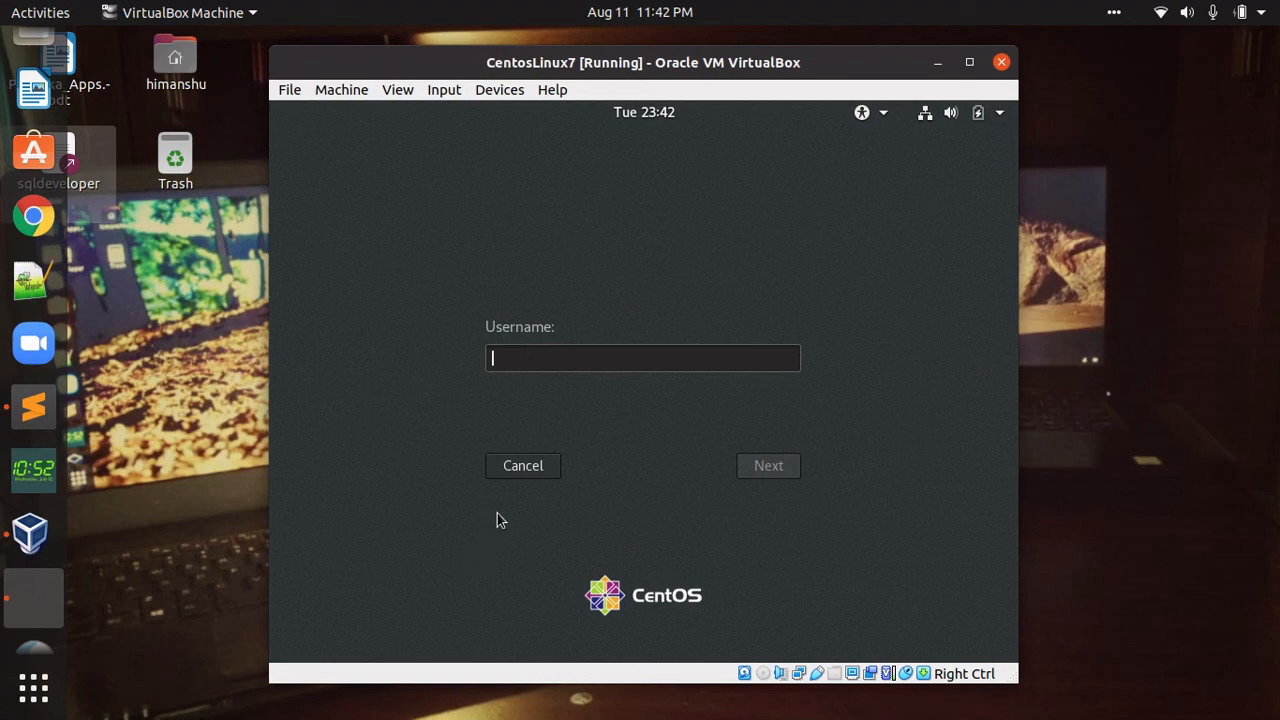
{"action": "left_click", "coordinate": [509, 471]}
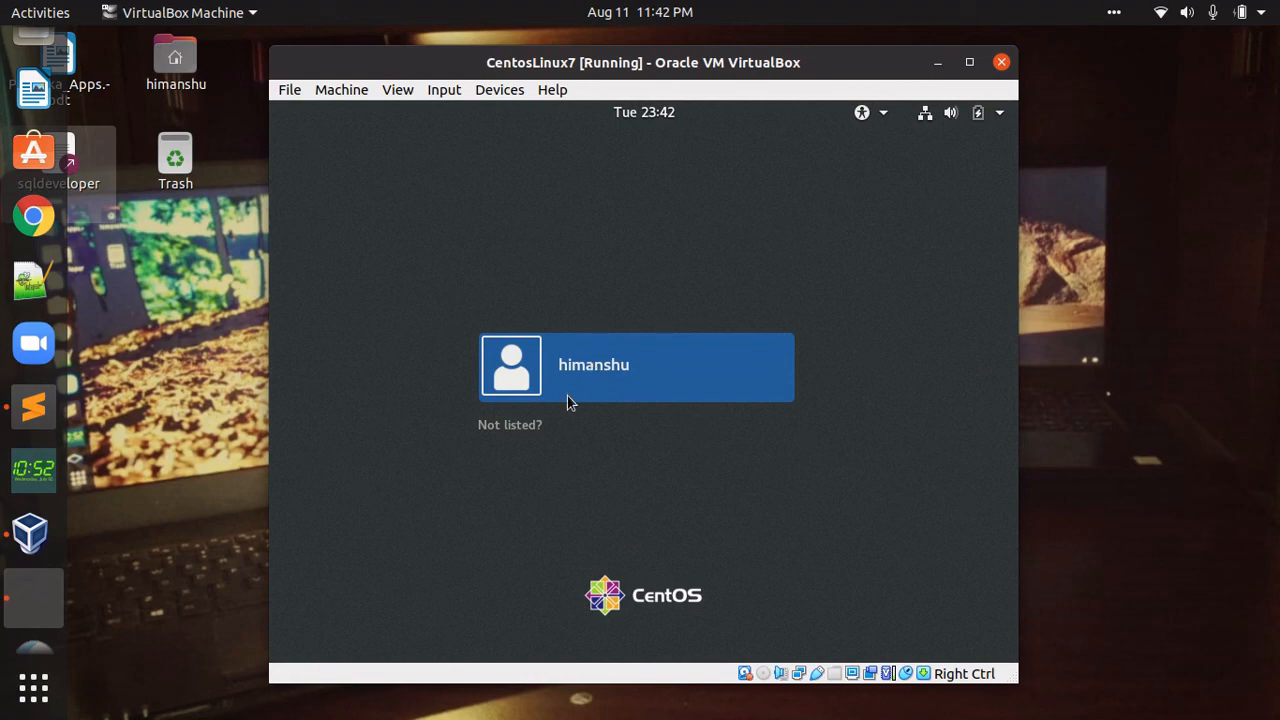
{"action": "left_click", "coordinate": [509, 425]}
{"action": "left_click", "coordinate": [517, 478]}
{"action": "left_click", "coordinate": [597, 368]}
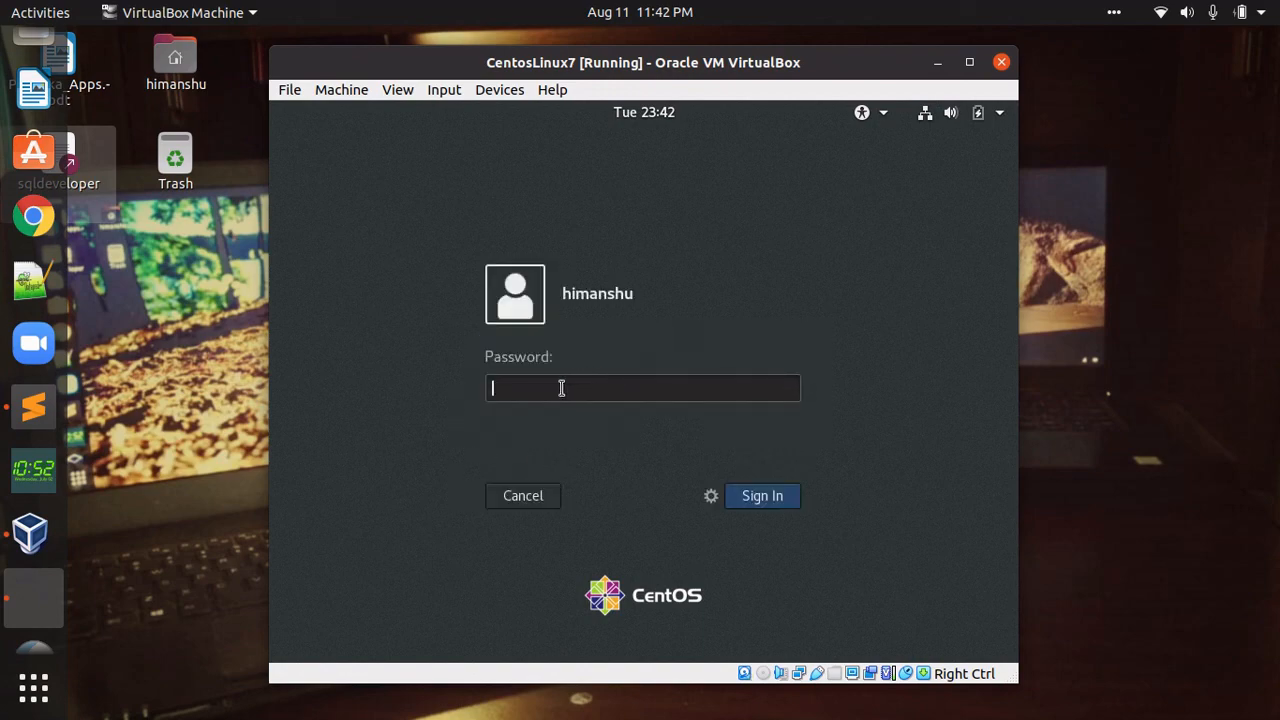
{"action": "type", "text": "*********"}
{"action": "key", "text": "Return"}
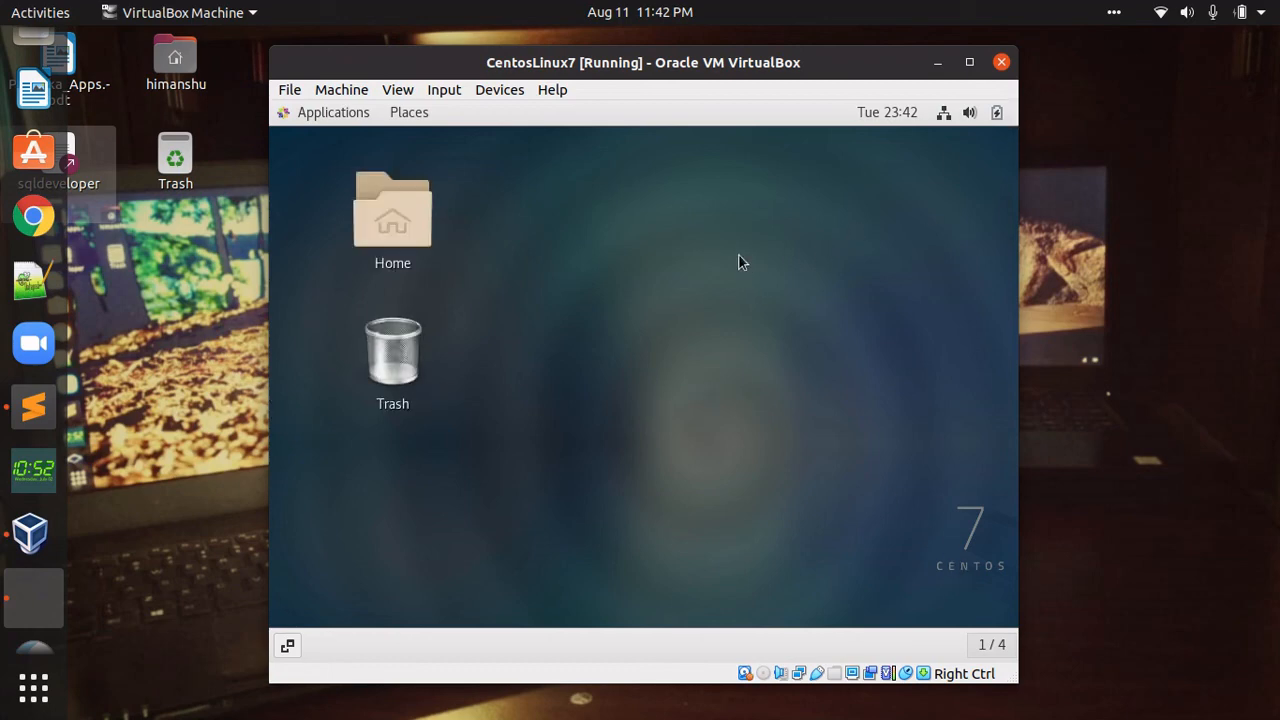
- Open a terminal from the desktop's context menu and type df at the prompt
{"action": "right_click", "coordinate": [699, 249]}
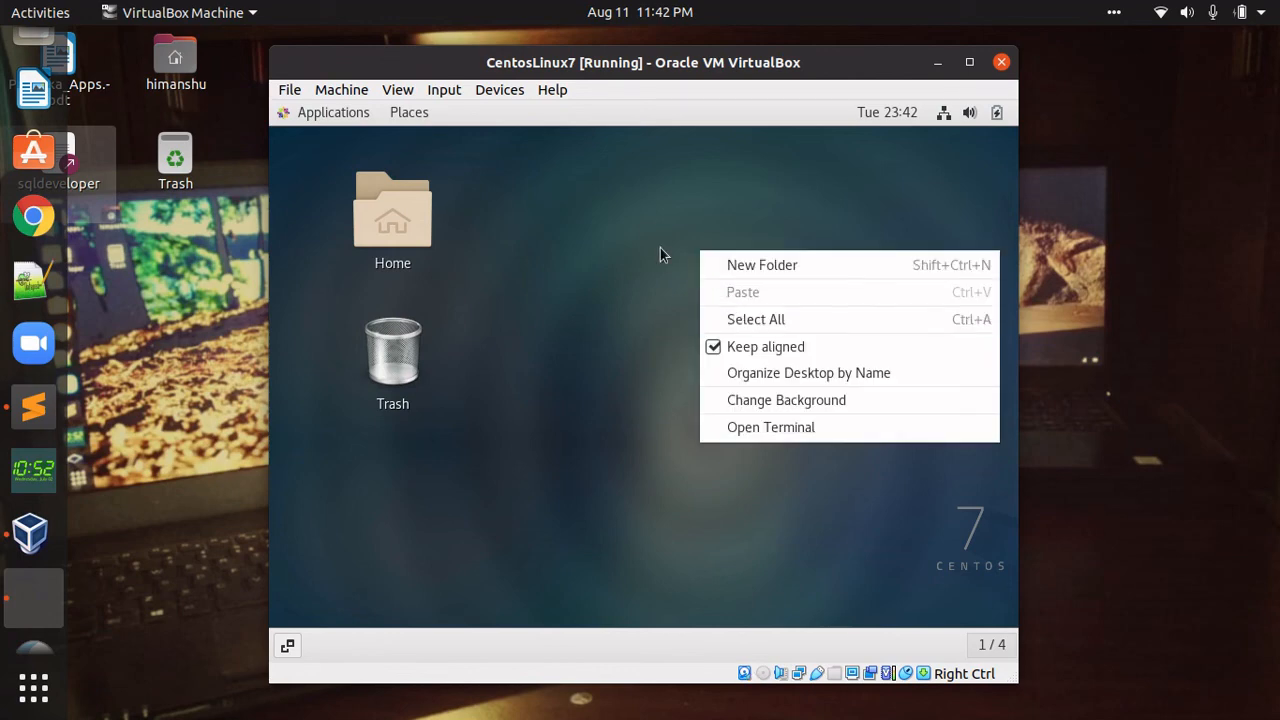
{"action": "right_click", "coordinate": [642, 218]}
{"action": "right_click", "coordinate": [642, 218]}
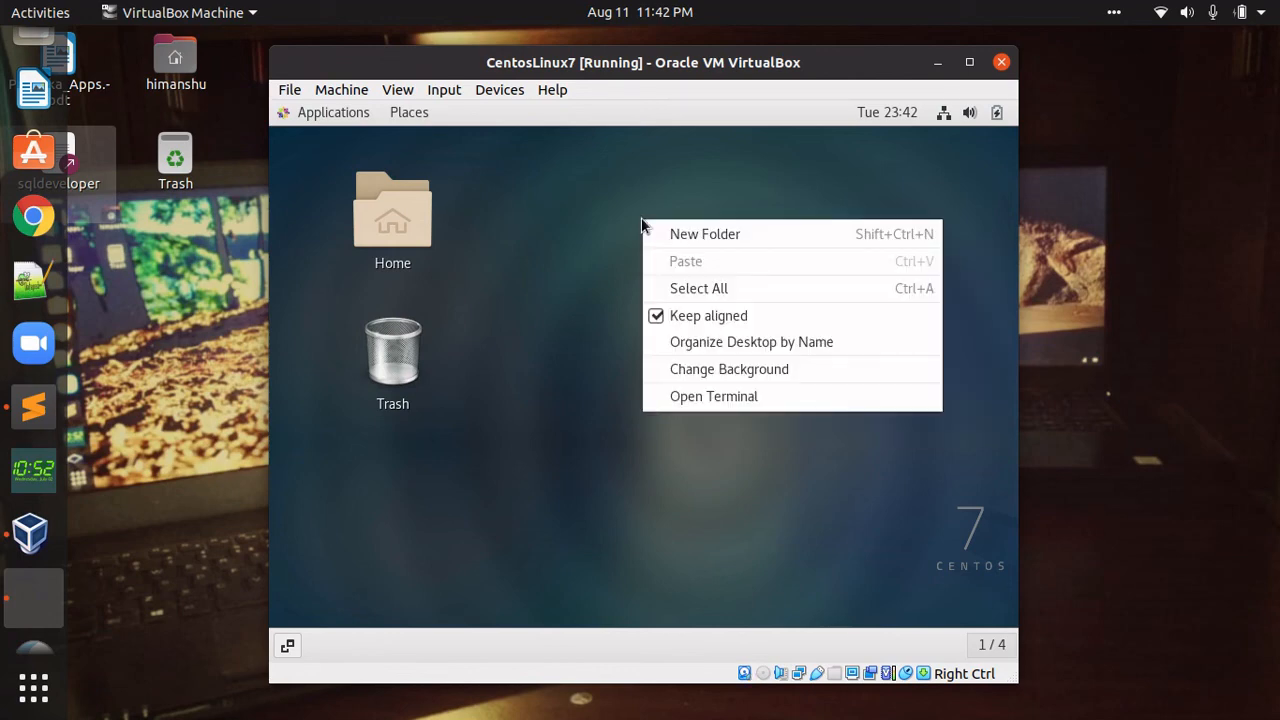
{"action": "left_click", "coordinate": [710, 397]}
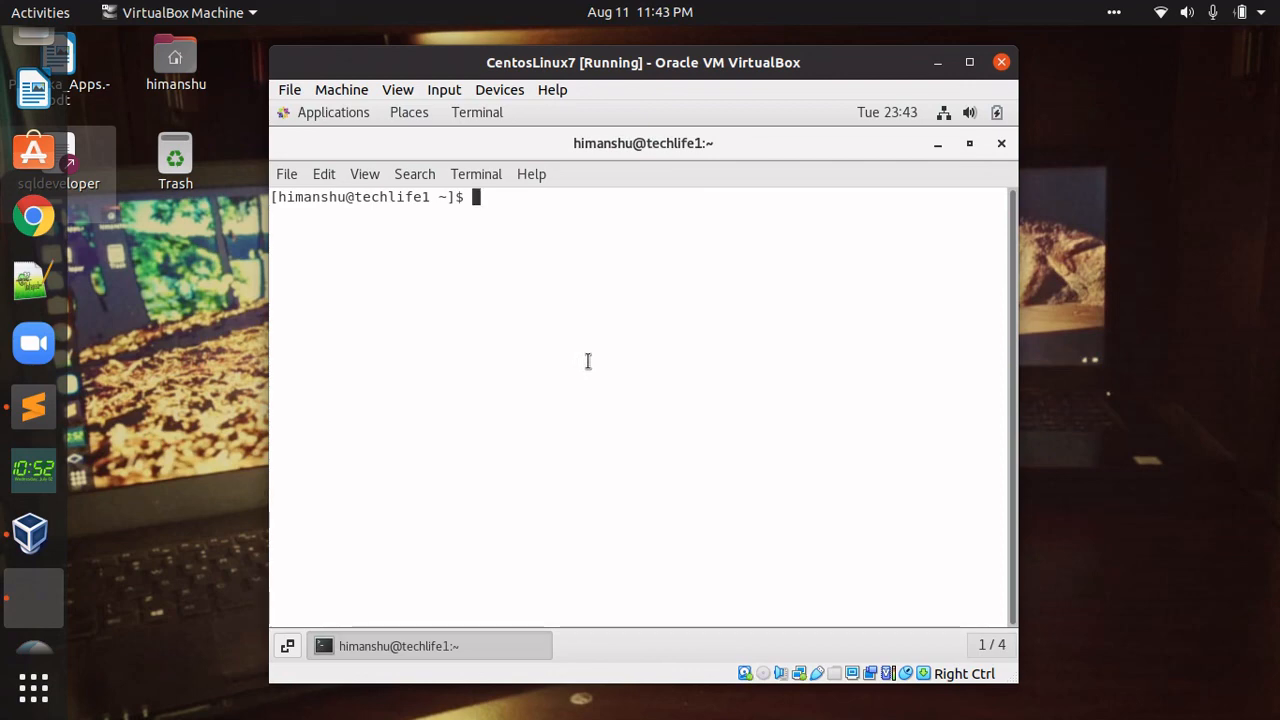
{"action": "type", "text": "df"}
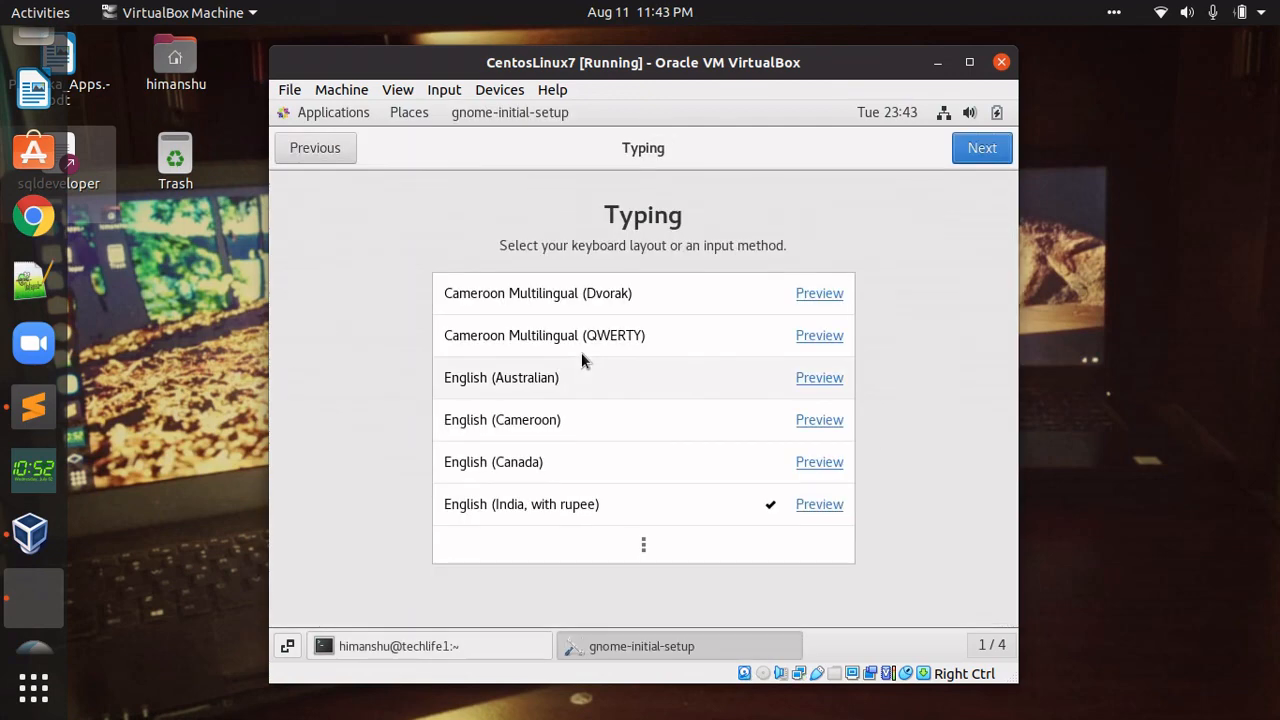
- Keep the English (India, with rupee) layout, turn Location Services off, skip online accounts, and finish setup
{"action": "left_click", "coordinate": [983, 148]}
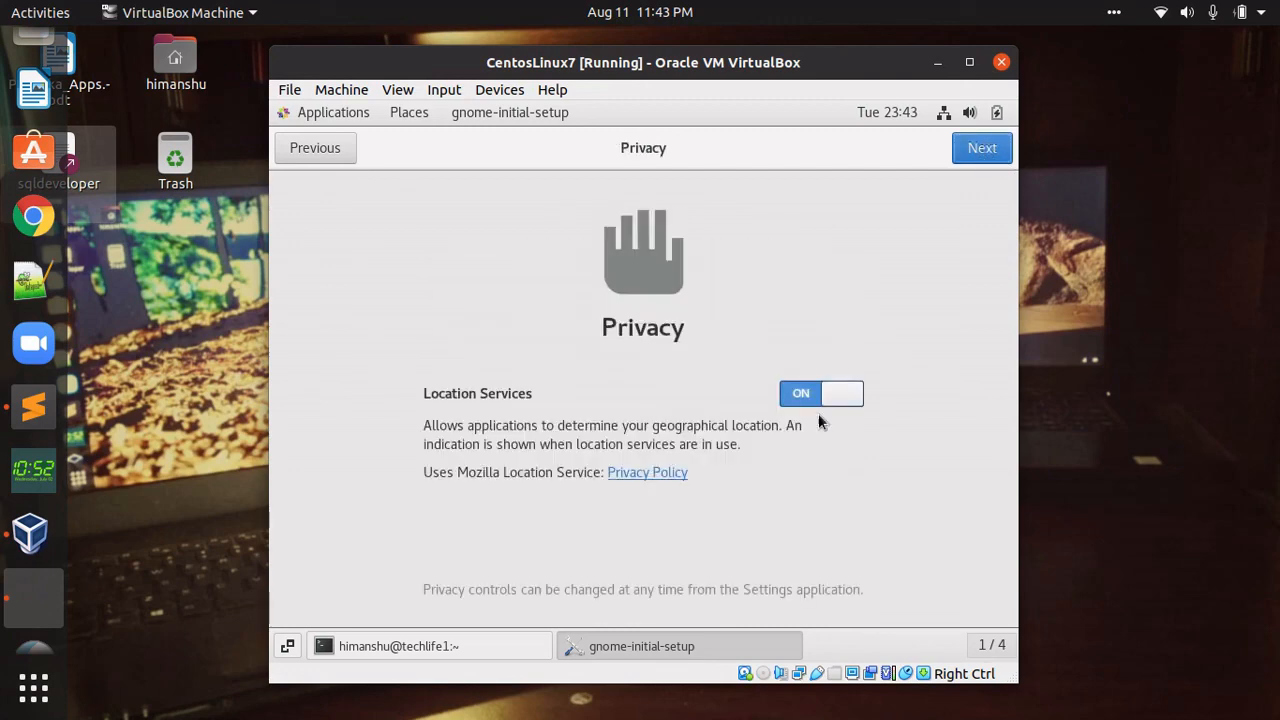
{"action": "left_click", "coordinate": [798, 401]}
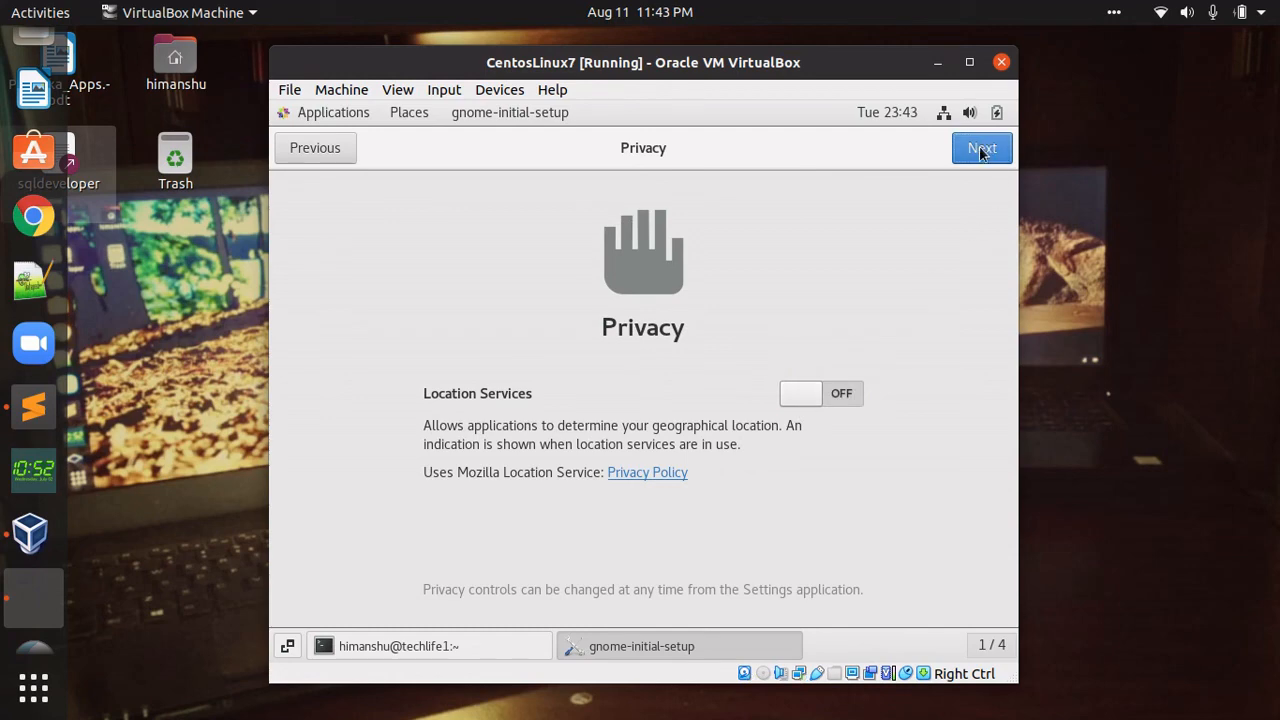
{"action": "left_click", "coordinate": [981, 148]}
{"action": "left_click", "coordinate": [979, 148]}
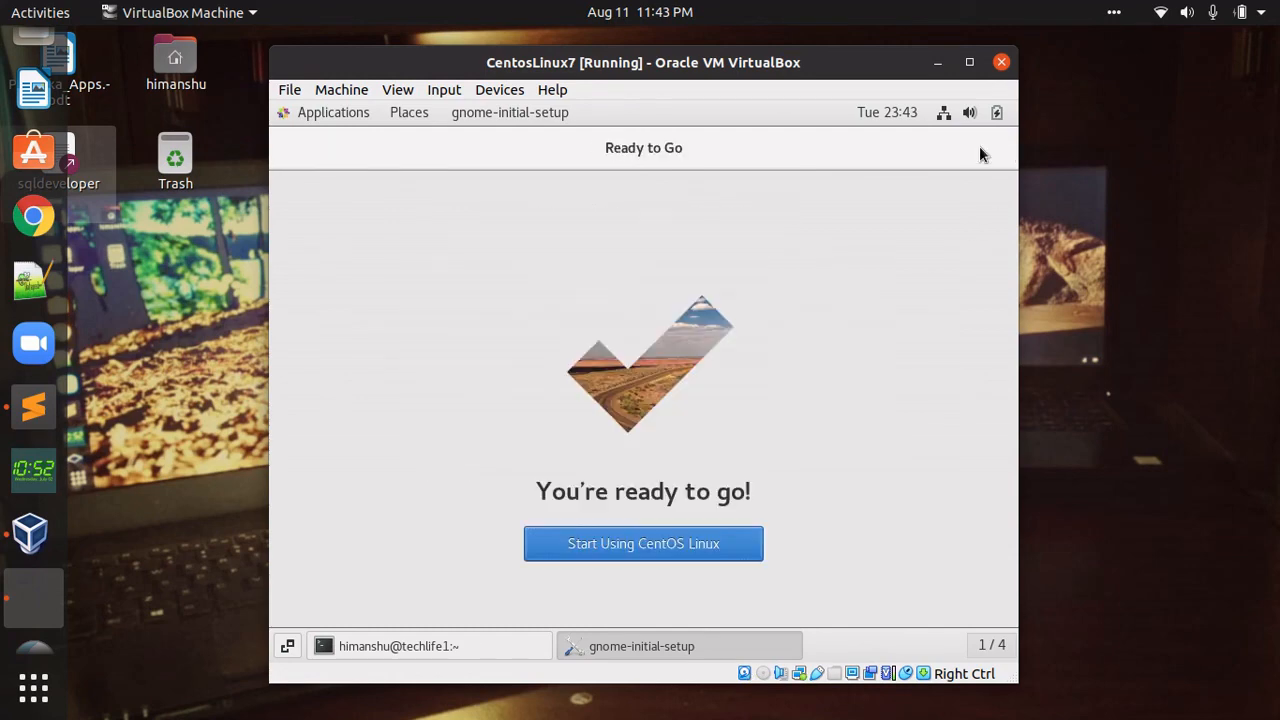
{"action": "left_click", "coordinate": [648, 540]}
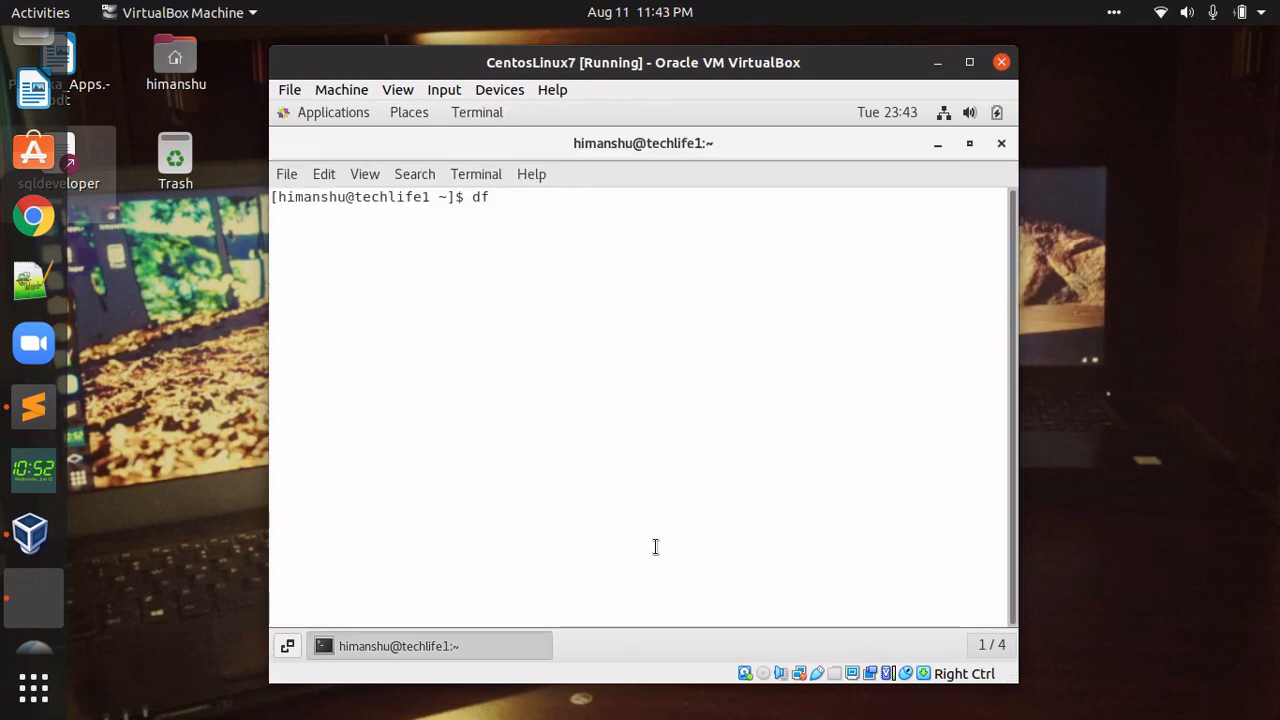
{"action": "left_click", "coordinate": [998, 148]}
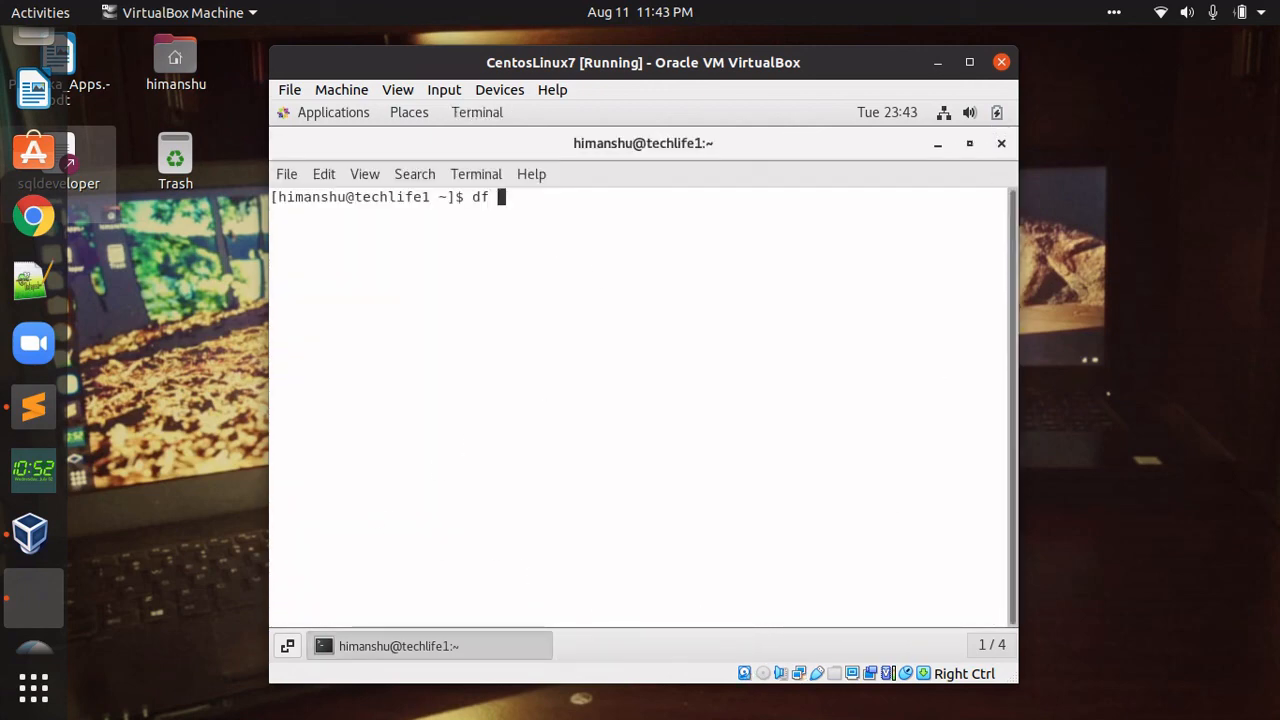
- Run df -h and hostname in the terminal, highlighting the techlife1.lab output
{"action": "type", "text": "-h"}
{"action": "key", "text": "Return"}
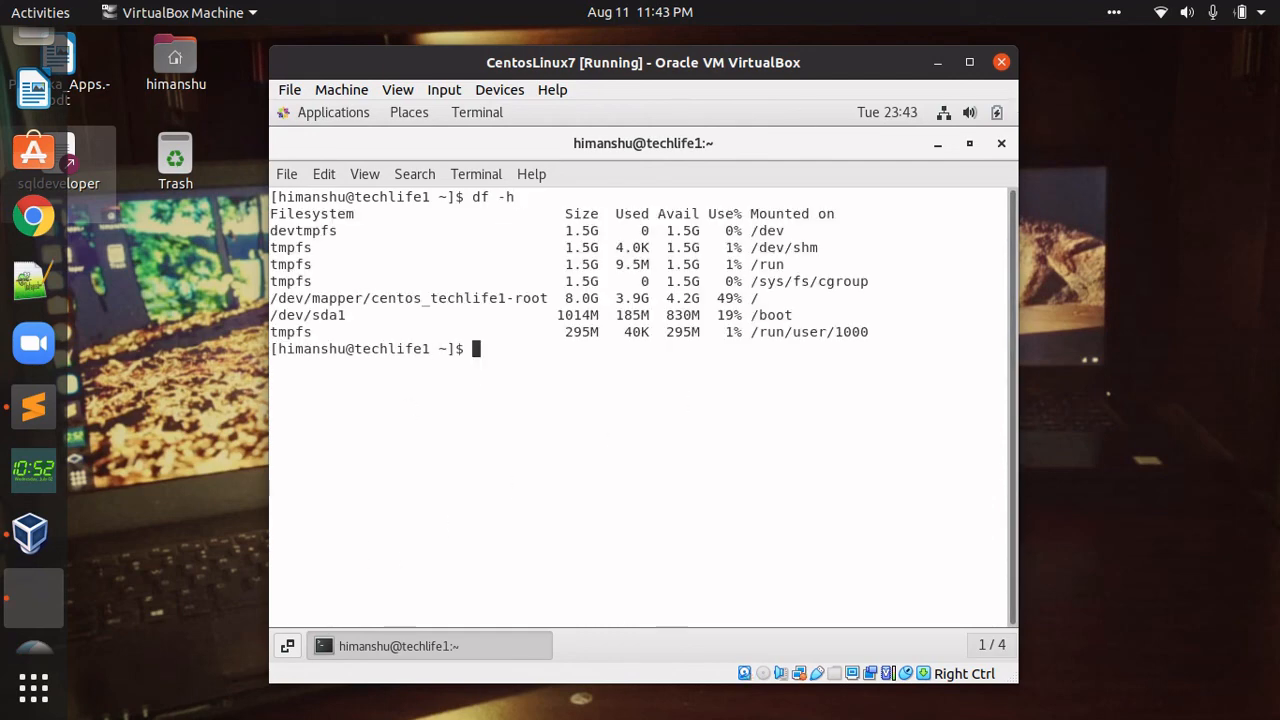
{"action": "type", "text": "hostname"}
{"action": "key", "text": "Return"}
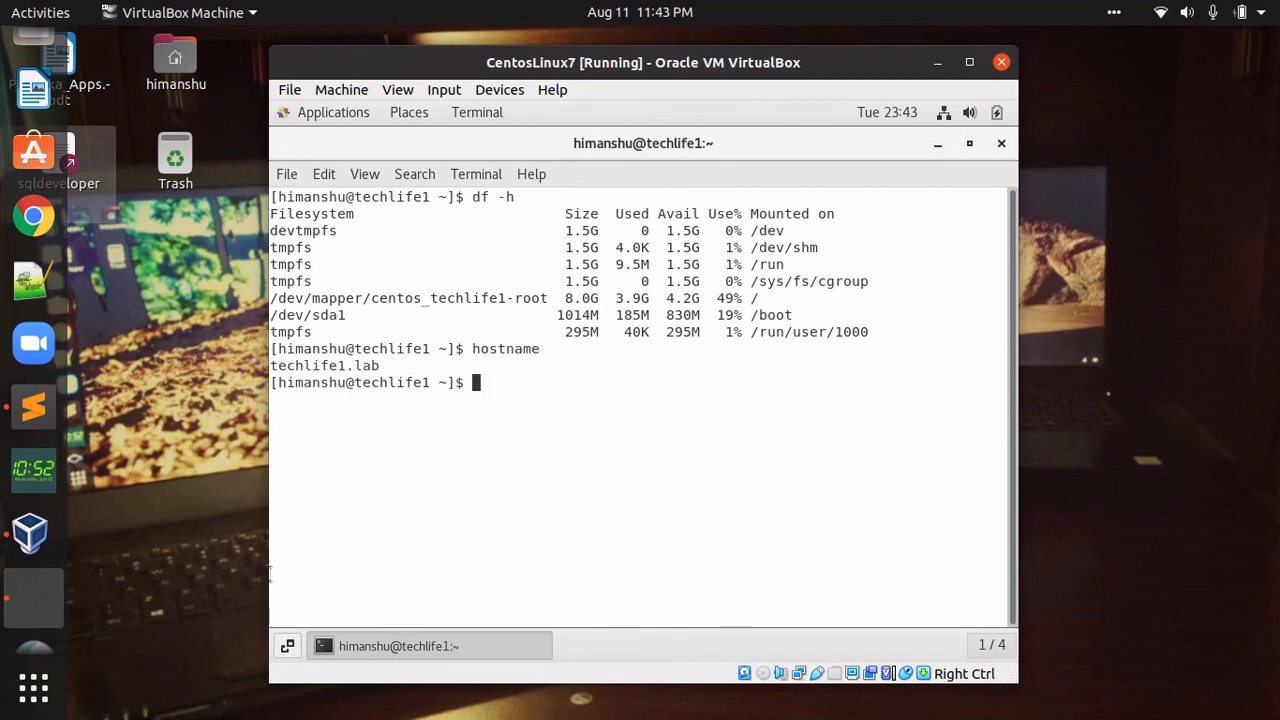
{"action": "left_click_drag", "start_coordinate": [271, 365], "coordinate": [381, 366]}
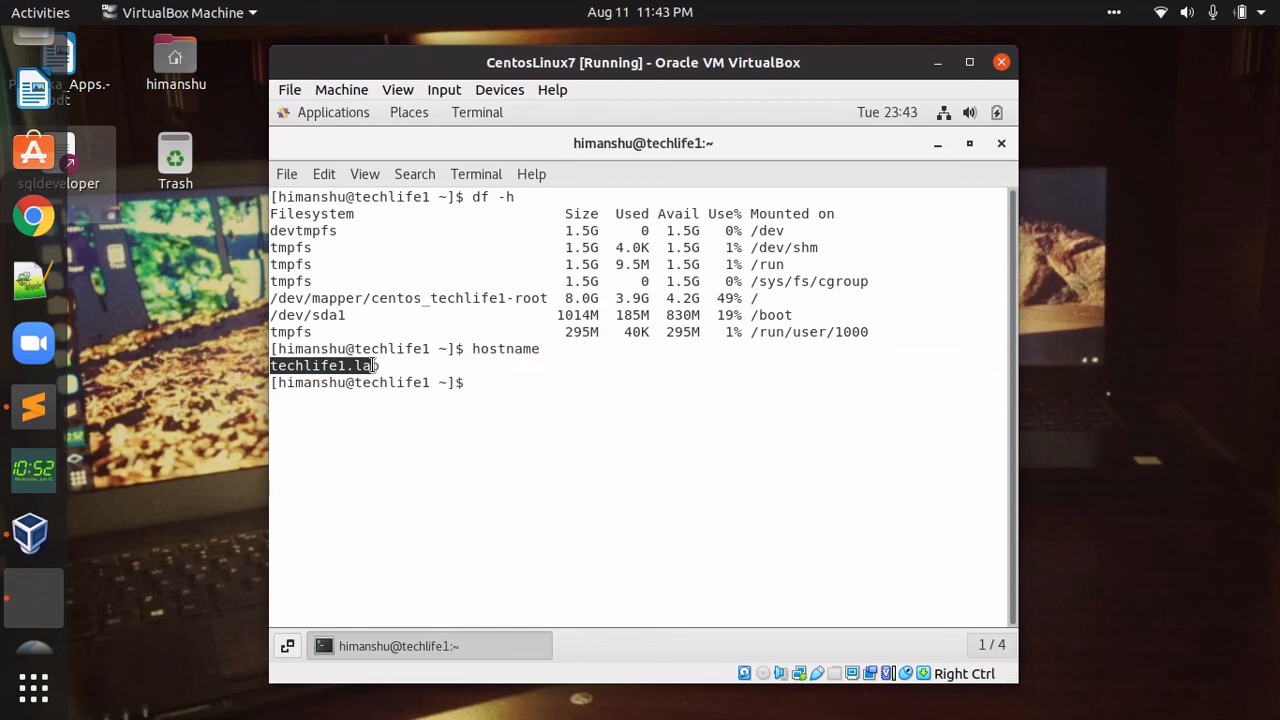
{"action": "left_click", "coordinate": [531, 389]}
- Ping google.com until six replies arrive, then stop it with Ctrl+C
{"action": "type", "text": "pinge"}
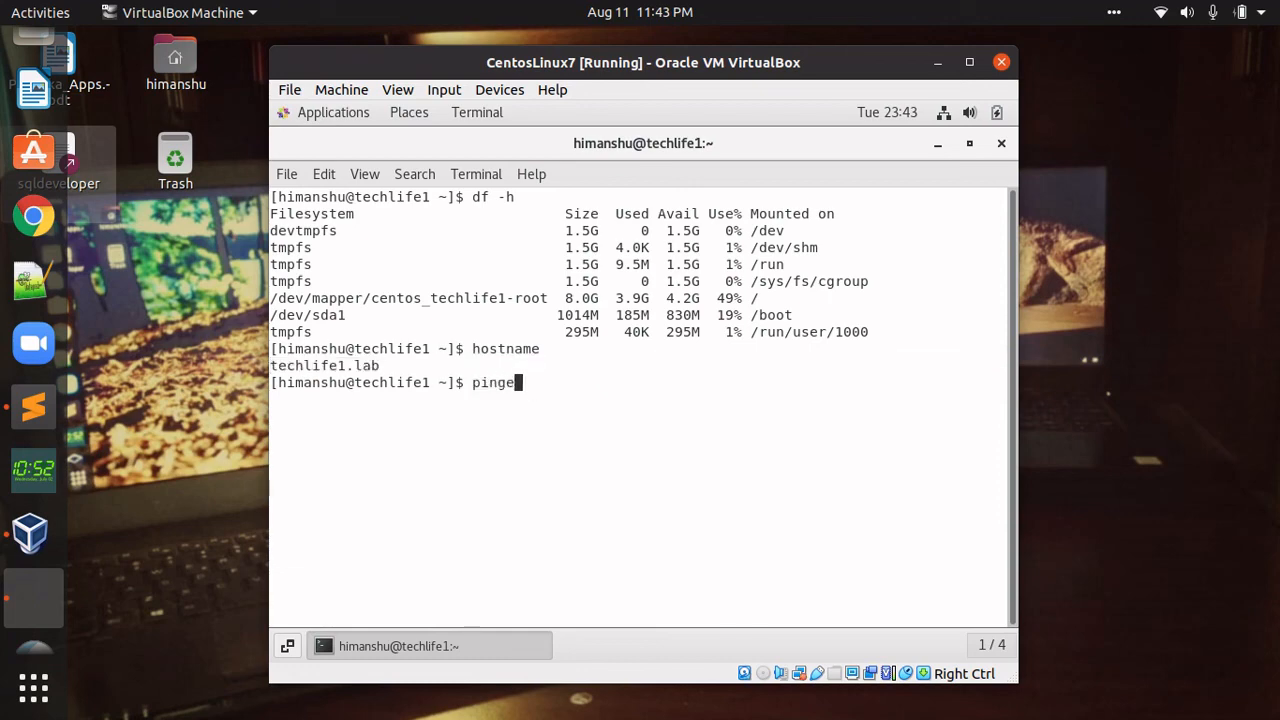
{"action": "key", "text": "BackSpace"}
{"action": "type", "text": "google"}
{"action": "type", "text": ".co"}
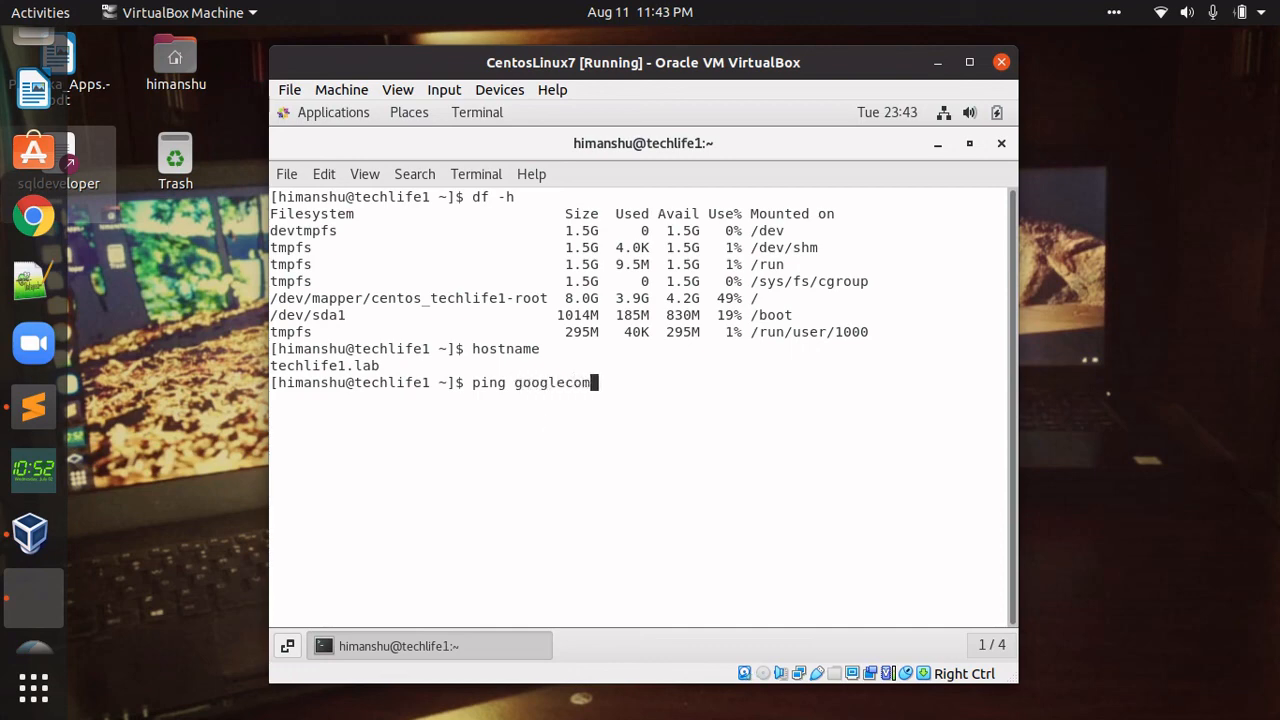
{"action": "key", "text": "BackSpace"}
{"action": "key", "text": "BackSpace"}
{"action": "key", "text": "BackSpace"}
{"action": "type", "text": ".com"}
{"action": "key", "text": "Return"}
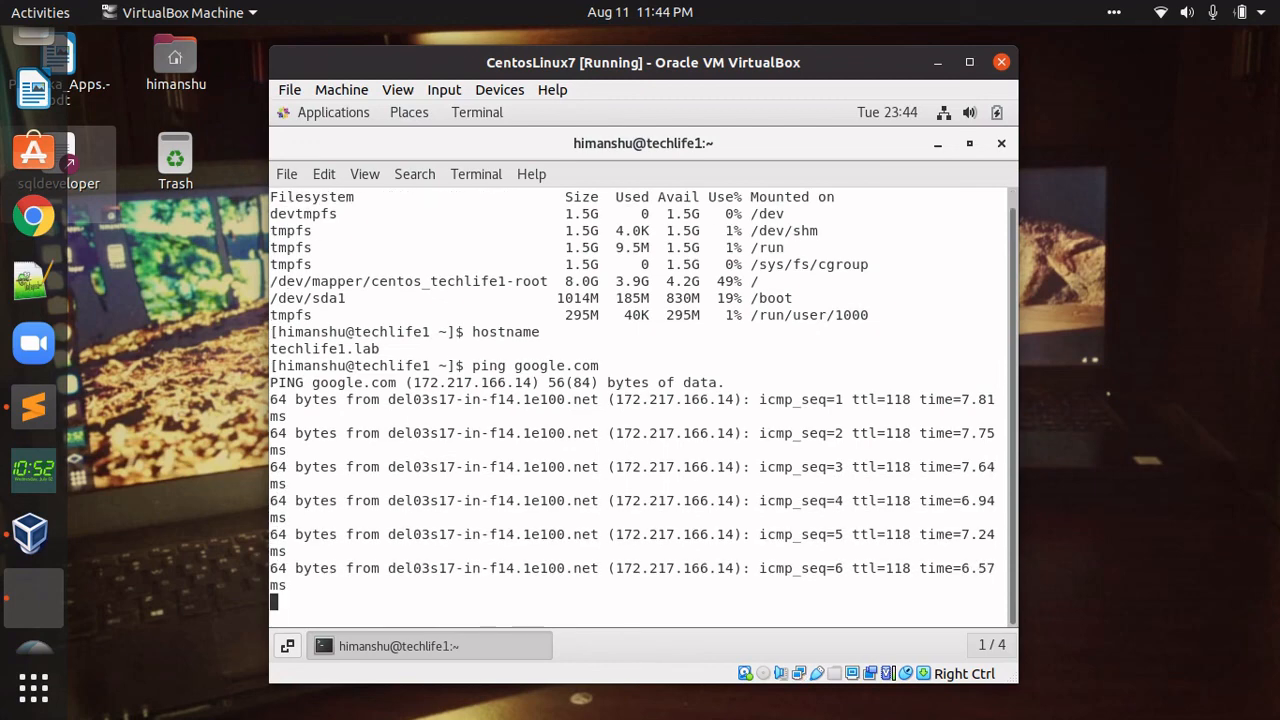
{"action": "key", "text": "ctrl+c"}
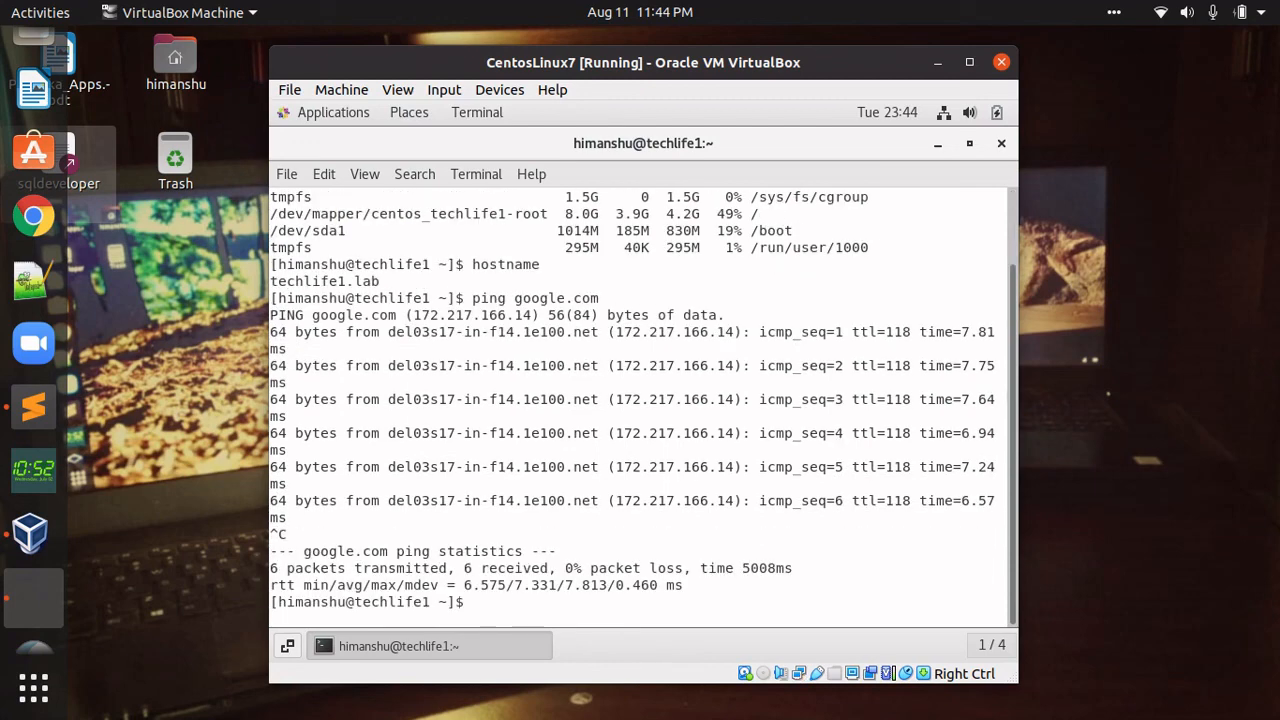